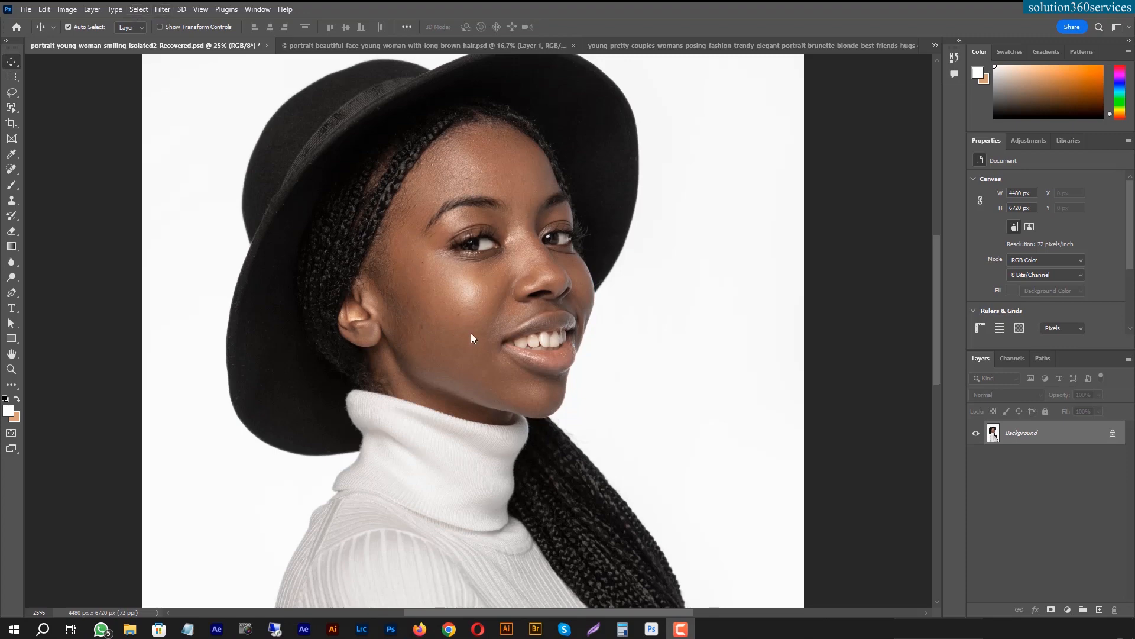
Step: Check the latest Adobe Camera Raw version on the download page in Firefox and return to Photoshop
left_click(164, 10)
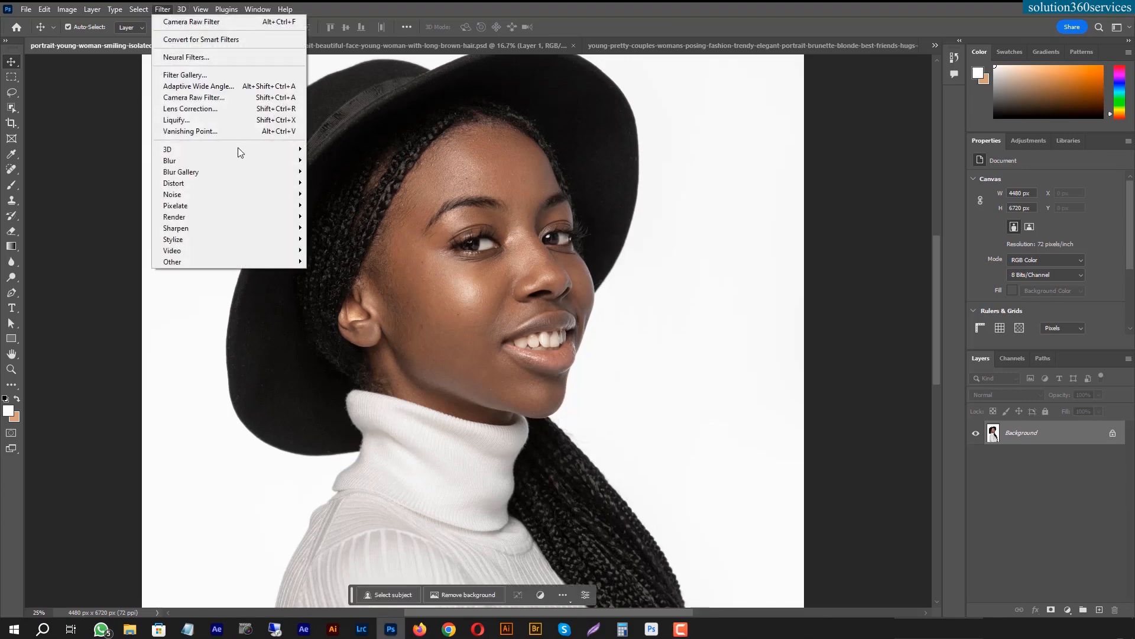
key("Escape")
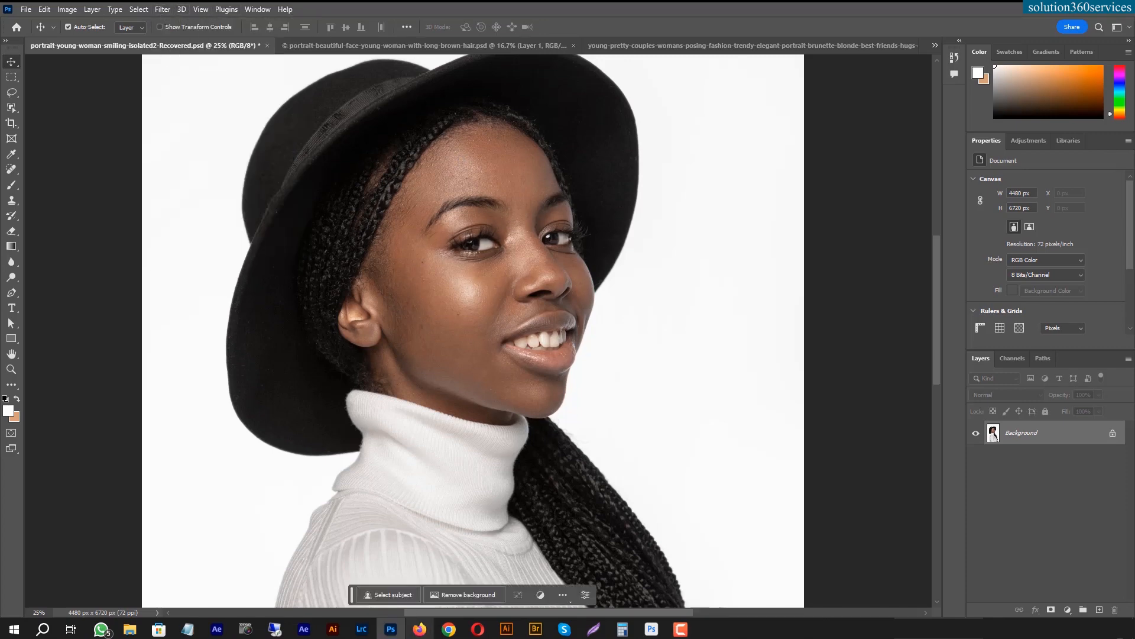
left_click(419, 629)
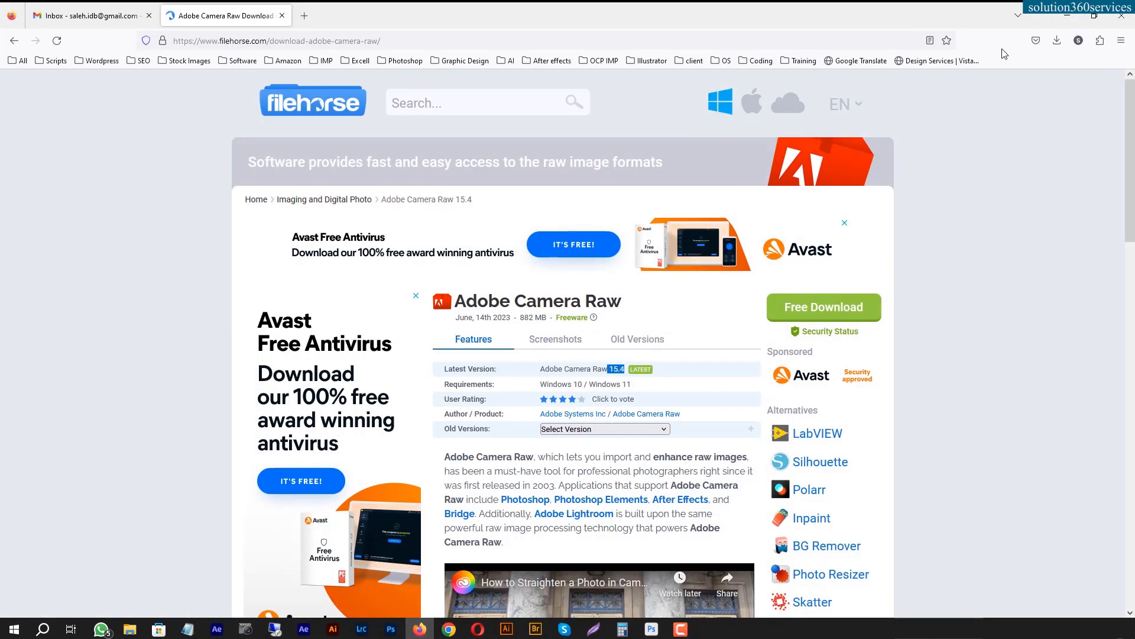
left_click(1068, 13)
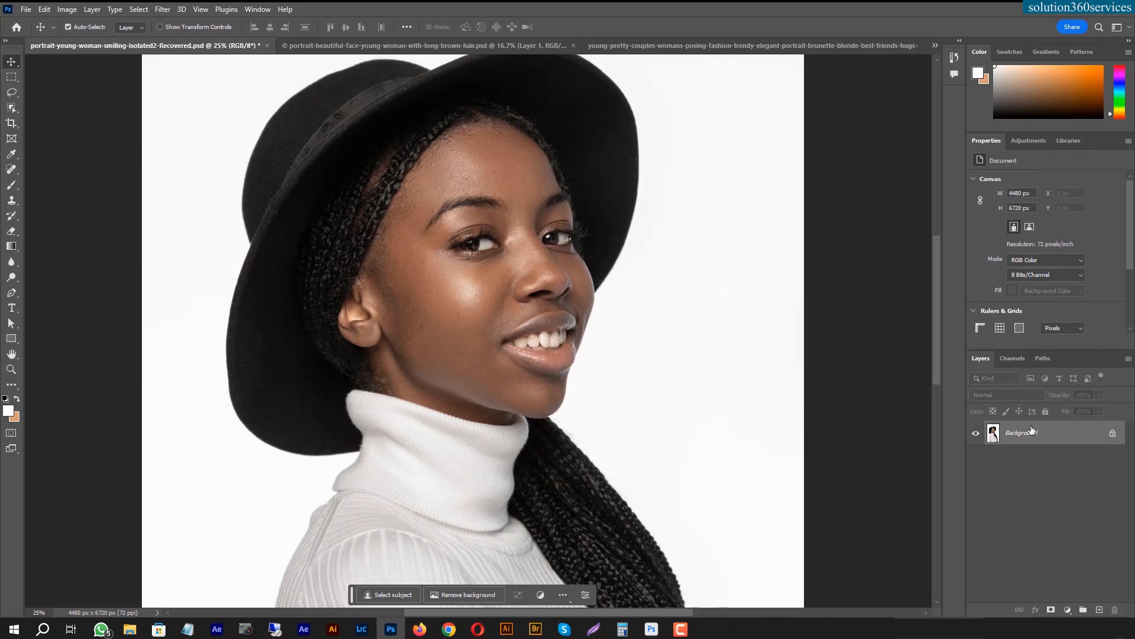
Step: Duplicate the Background layer and convert the copy to a smart object
left_click_drag(1056, 449, 1099, 609)
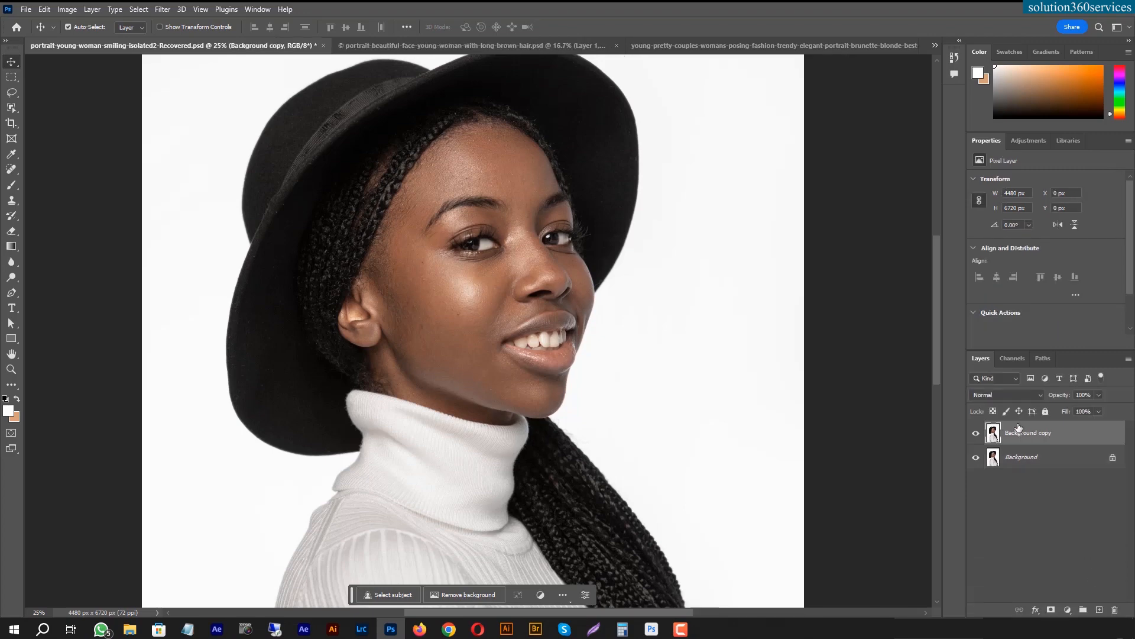
right_click(1046, 434)
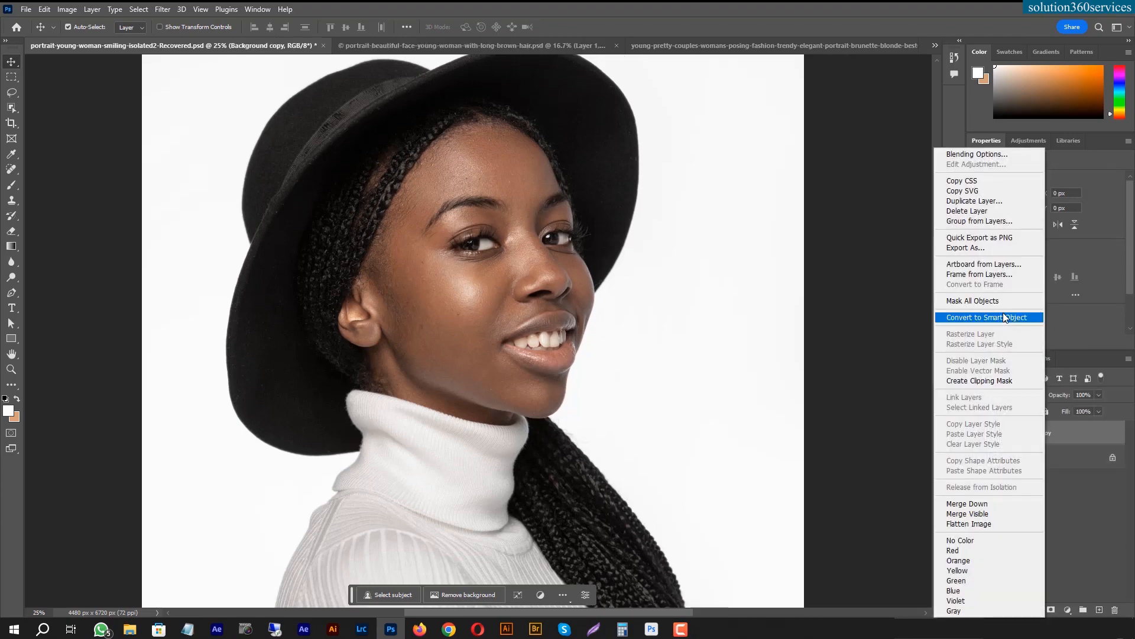
left_click(1015, 315)
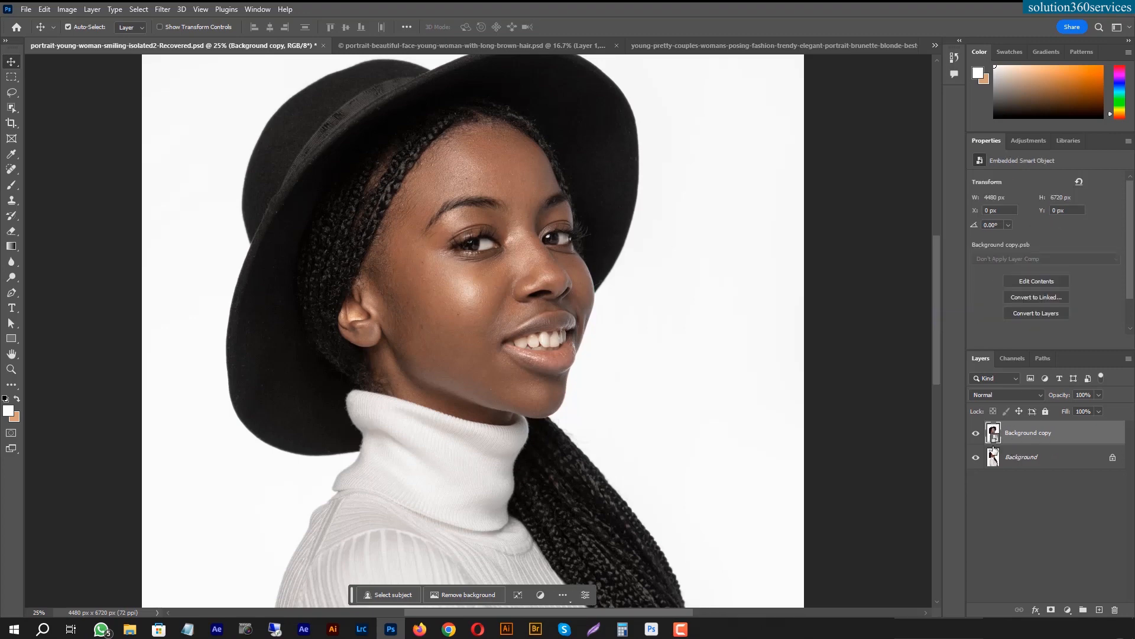
Step: Open the Background copy in the Camera Raw Filter and create a Subject mask
left_click(157, 11)
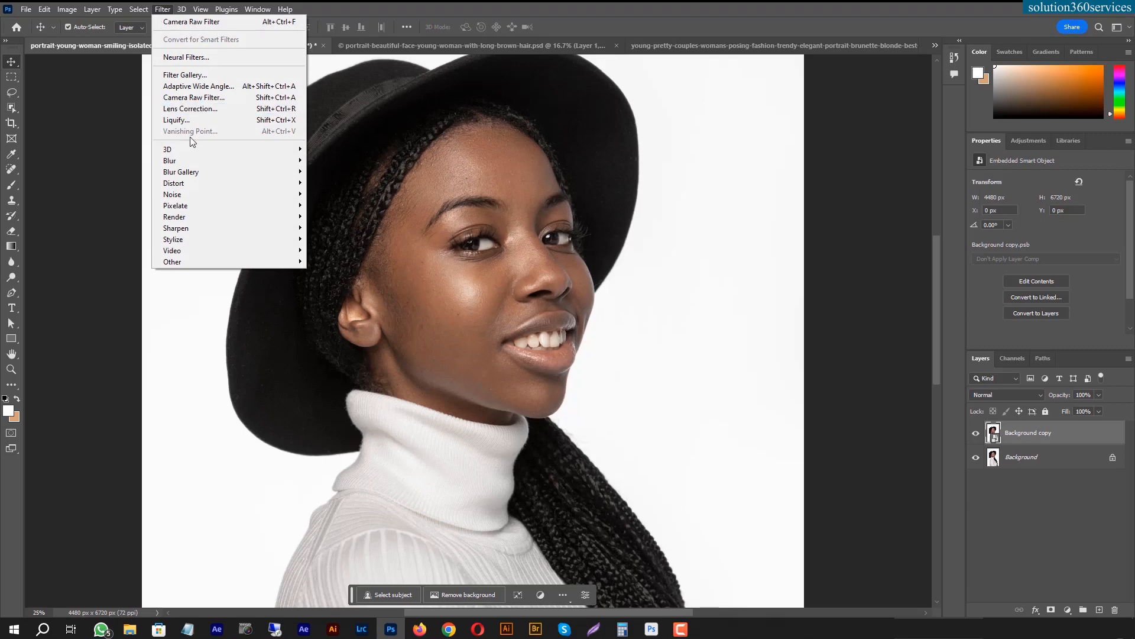
left_click(208, 98)
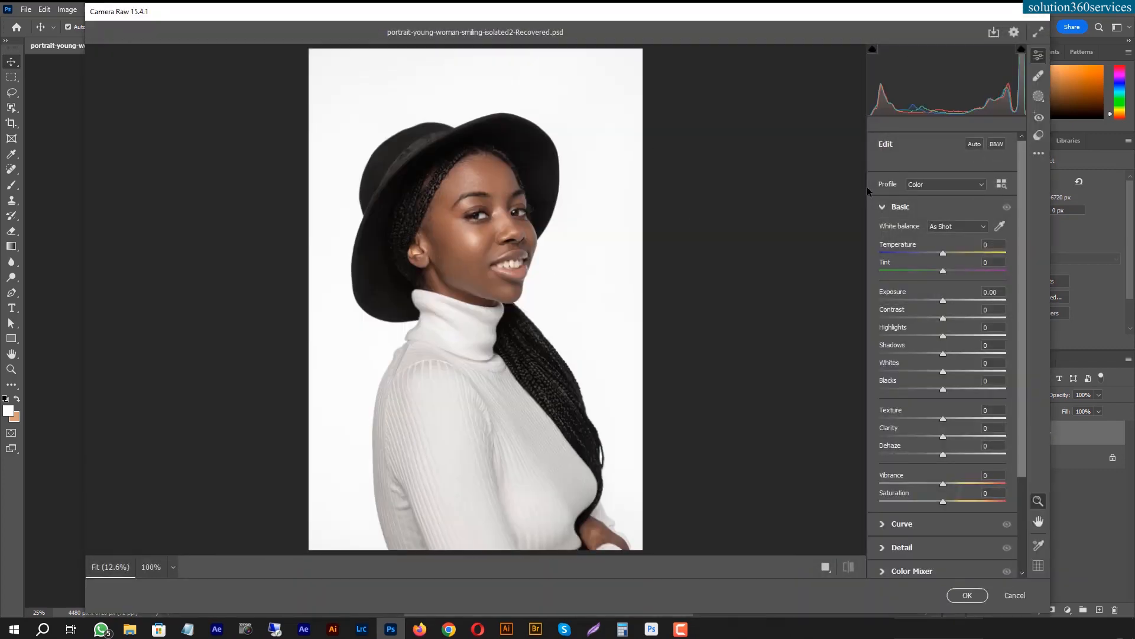
left_click(1039, 97)
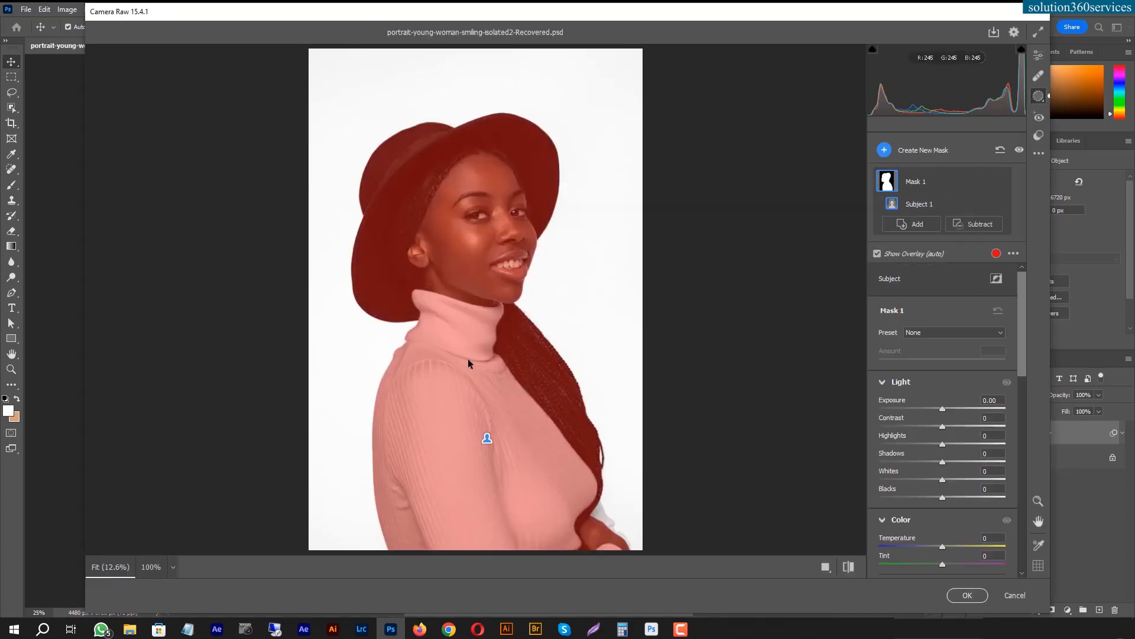
Step: Add the missed sleeve area beside the hand to the Subject mask, using a size 7 brush with flow 71
left_click(604, 520)
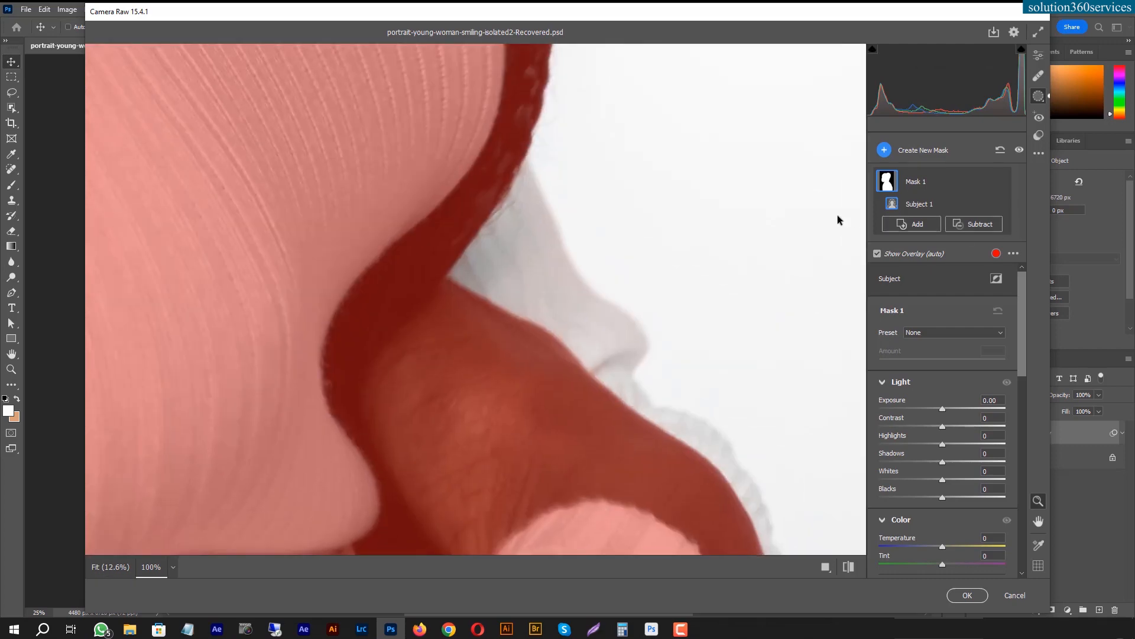
left_click(917, 225)
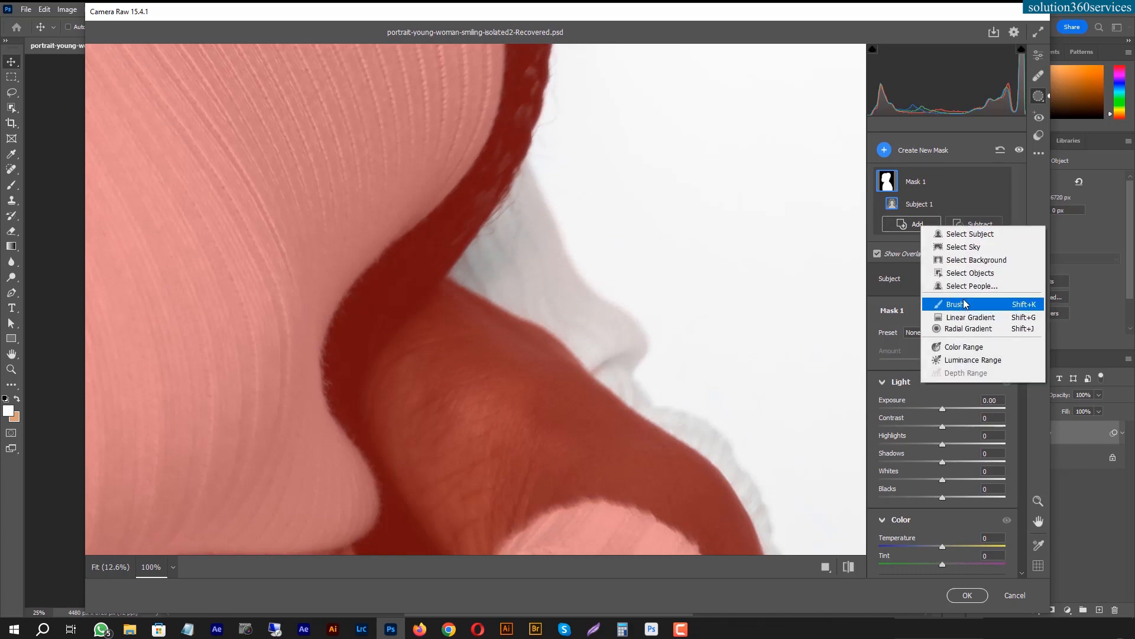
left_click(964, 304)
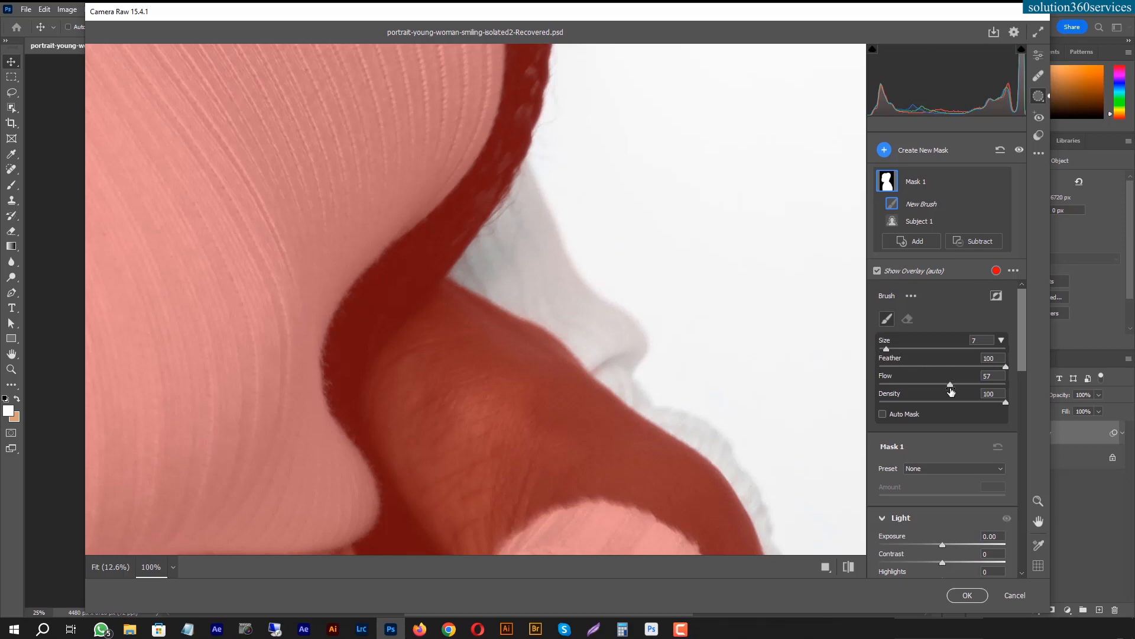
mouse_move(468, 267)
left_mouse_down()
mouse_move(552, 325)
mouse_move(497, 263)
left_mouse_up()
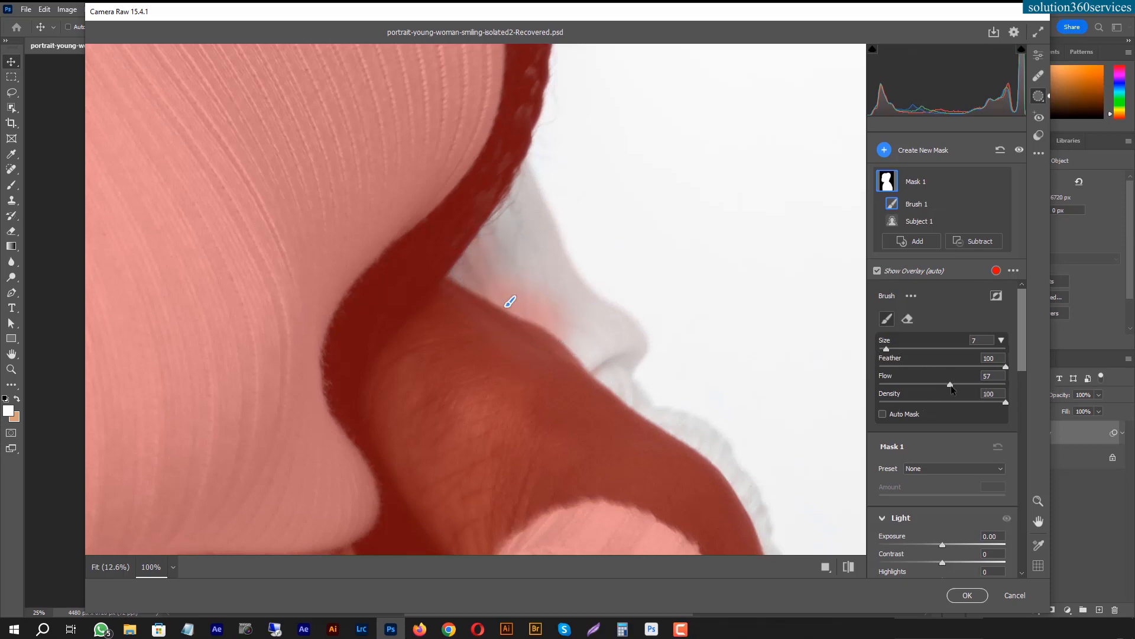
left_click_drag(967, 383, 970, 384)
mouse_move(519, 208)
left_mouse_down()
mouse_move(502, 291)
mouse_move(515, 182)
mouse_move(558, 291)
mouse_move(621, 345)
mouse_move(527, 286)
mouse_move(590, 348)
mouse_move(610, 338)
mouse_move(603, 370)
mouse_move(633, 412)
mouse_move(715, 473)
mouse_move(750, 537)
mouse_move(735, 489)
mouse_move(700, 446)
mouse_move(602, 374)
mouse_move(522, 266)
mouse_move(482, 284)
mouse_move(507, 305)
left_mouse_up()
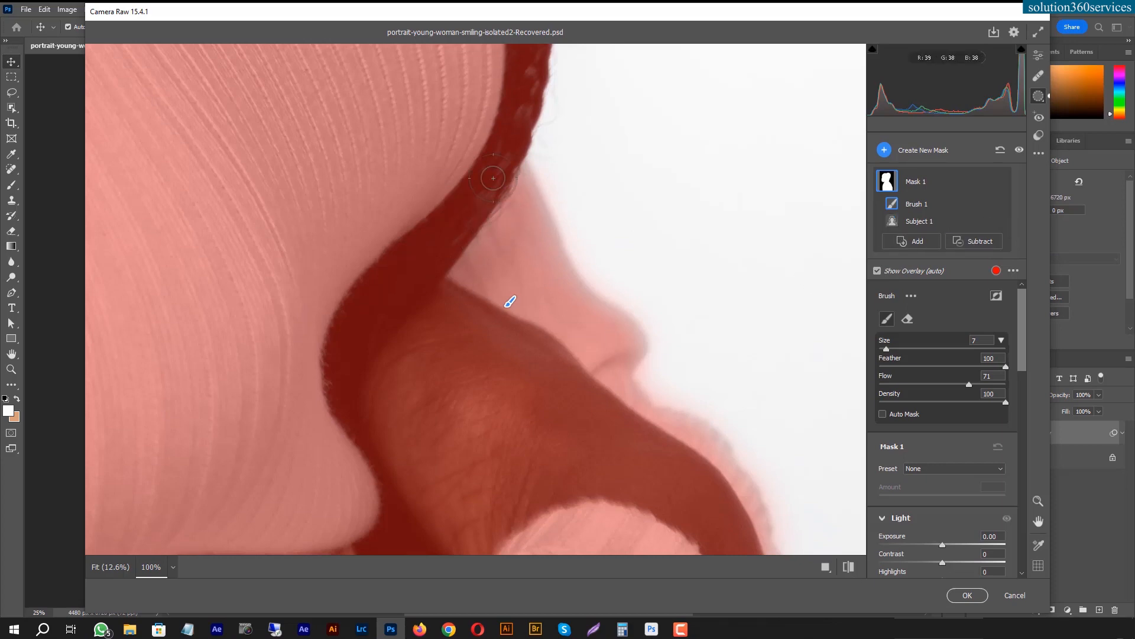
Step: Delete the Subject mask together with its brush strokes and create a Sky mask instead
key("ctrl+minus")
key("ctrl+minus")
key("ctrl+minus")
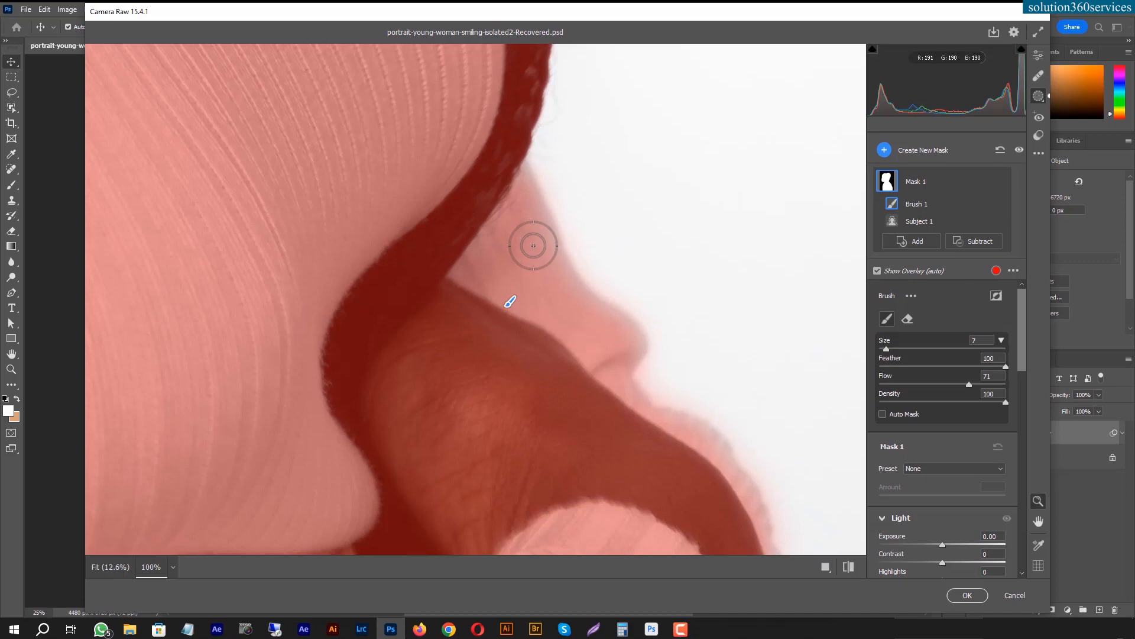
key("ctrl+minus")
key("ctrl+minus")
key("ctrl+minus")
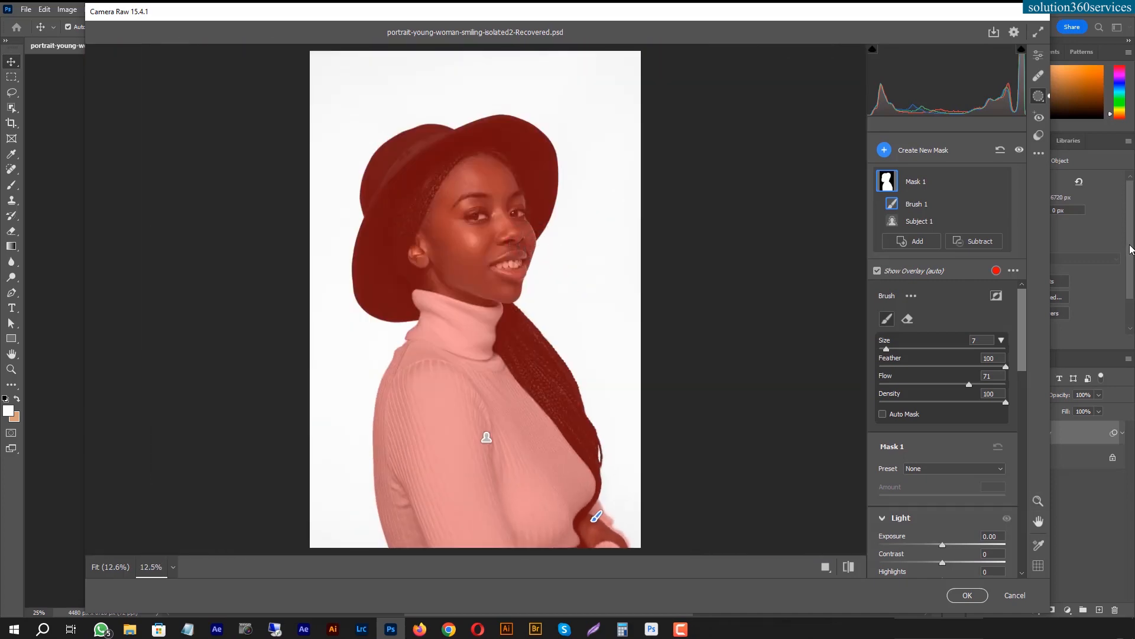
left_click(913, 150)
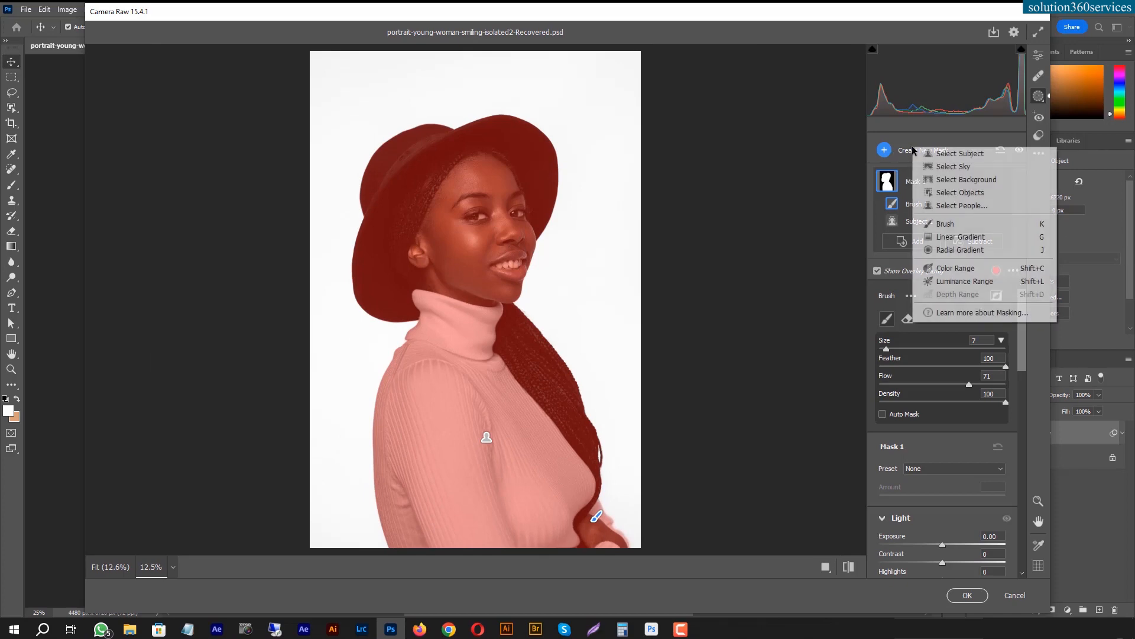
left_click(893, 145)
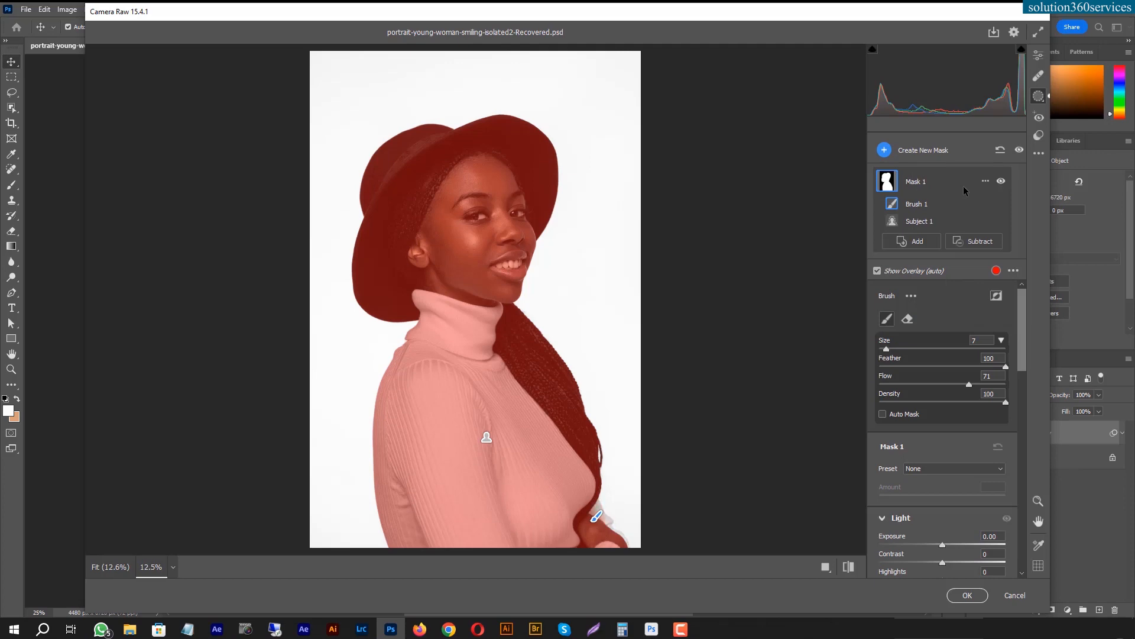
key("Delete")
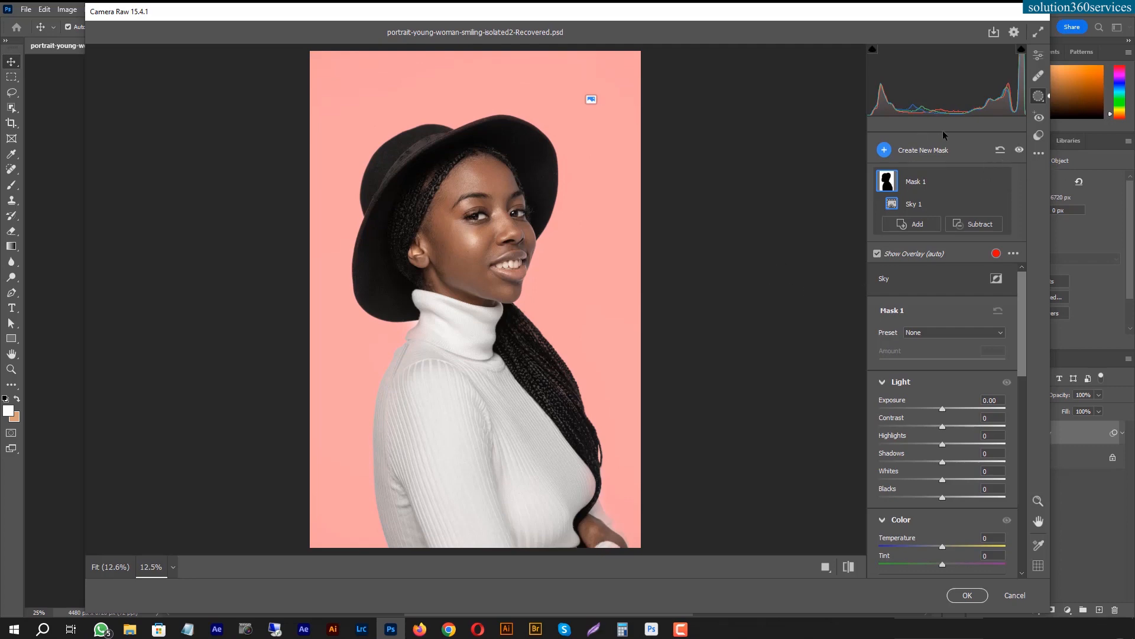
Step: Delete the Sky mask and create a Background mask in its place
left_click(941, 152)
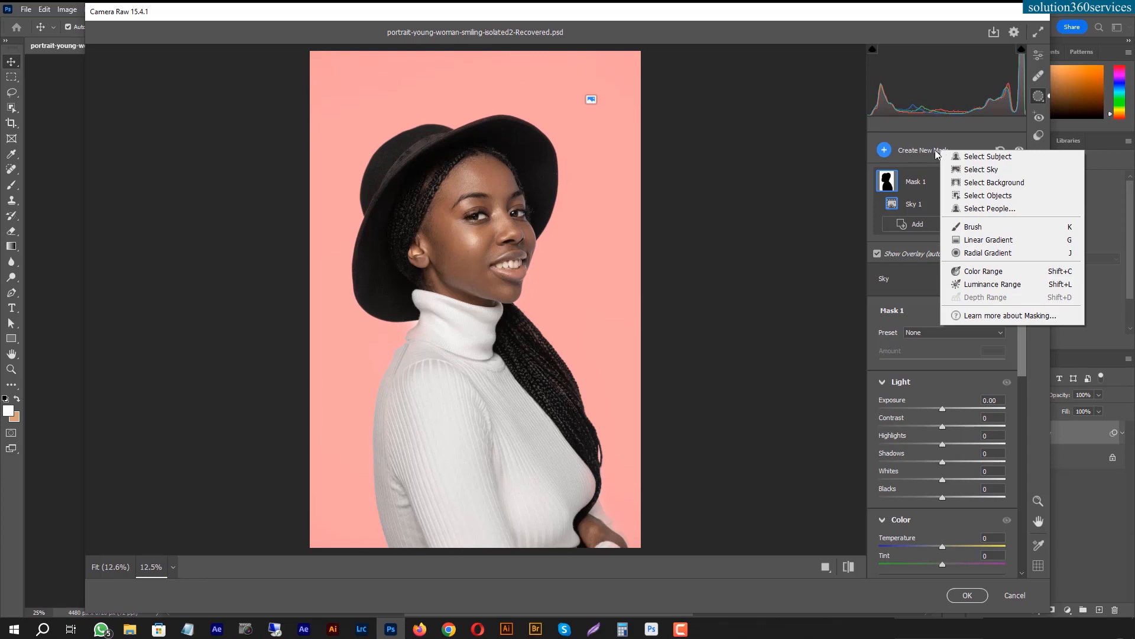
left_click(906, 284)
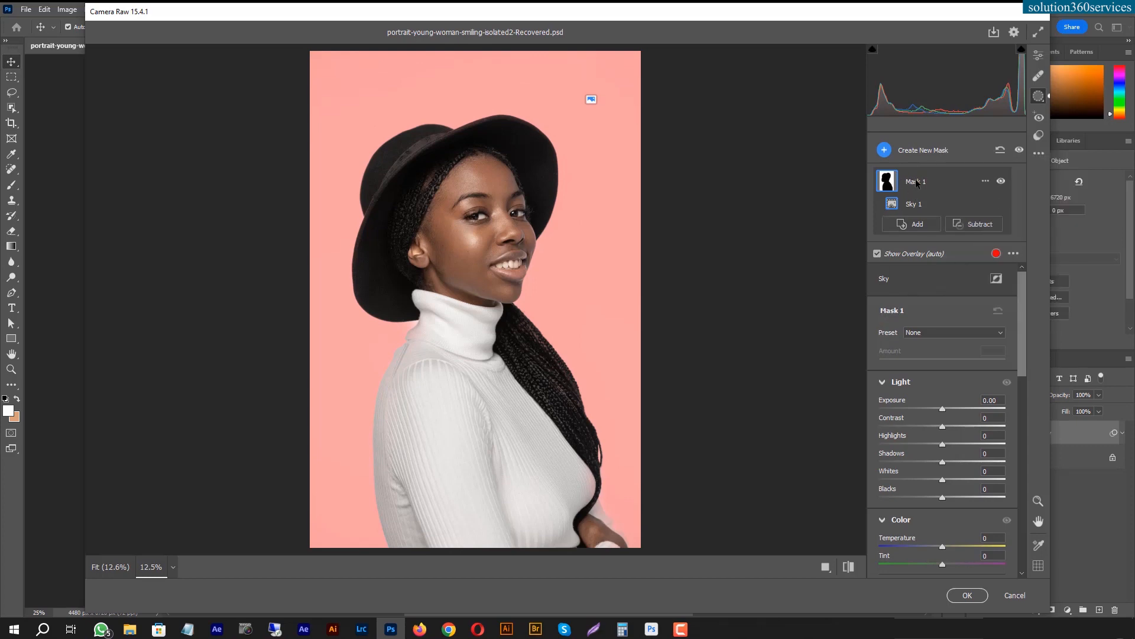
key("Delete")
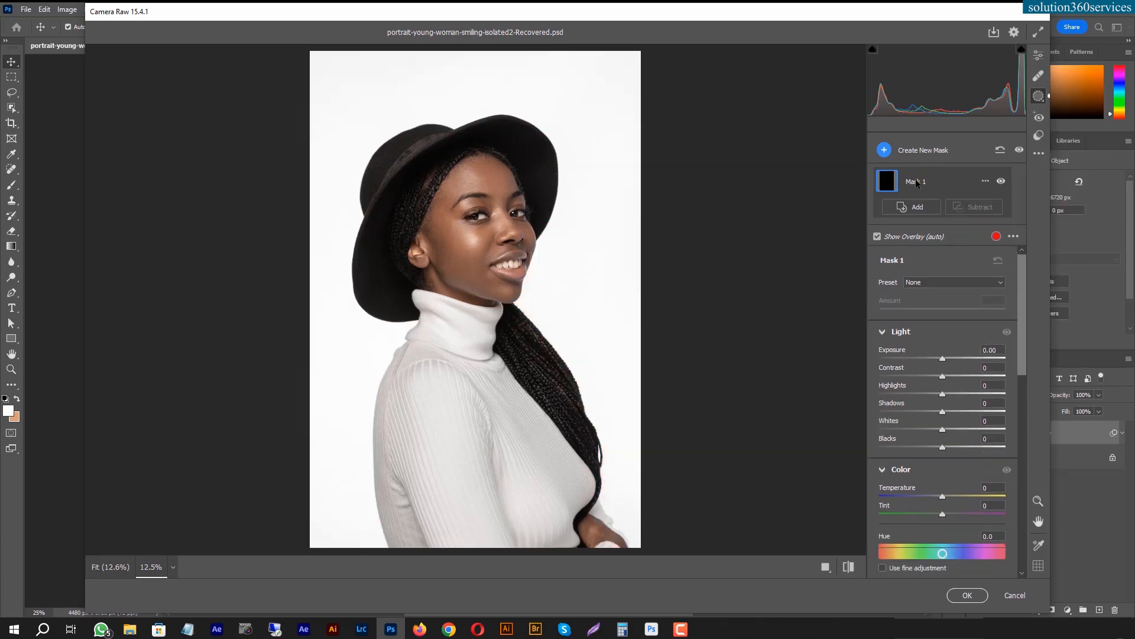
key("Delete")
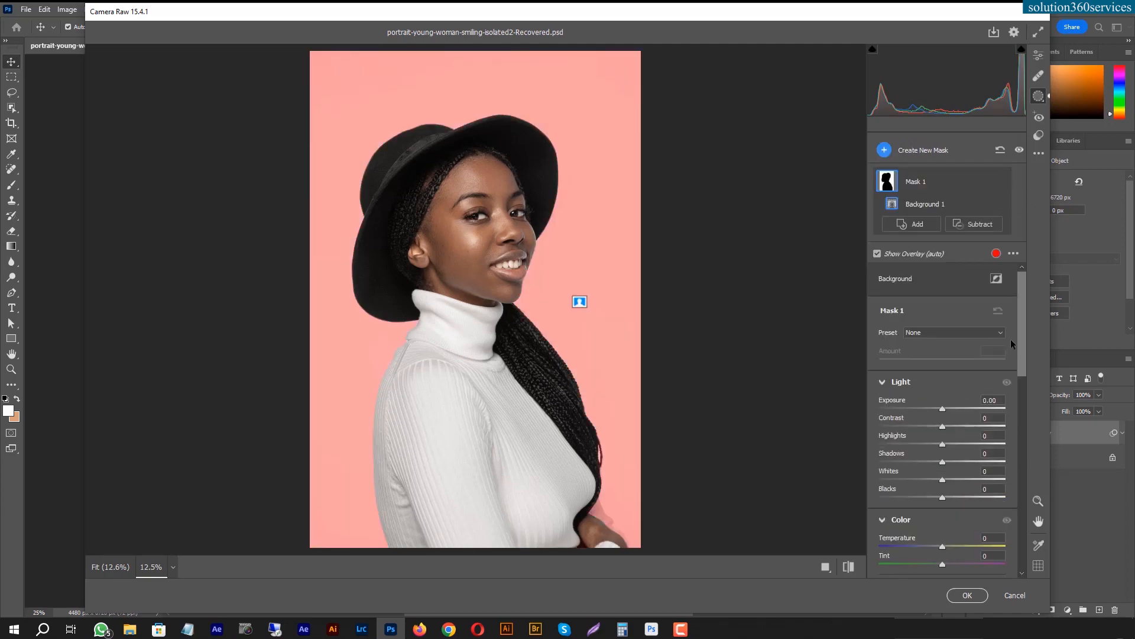
Step: Try hue +97.2, saturation +17 and a raised red curve on the Background mask, and reset these adjustments
left_click_drag(1022, 348, 1021, 434)
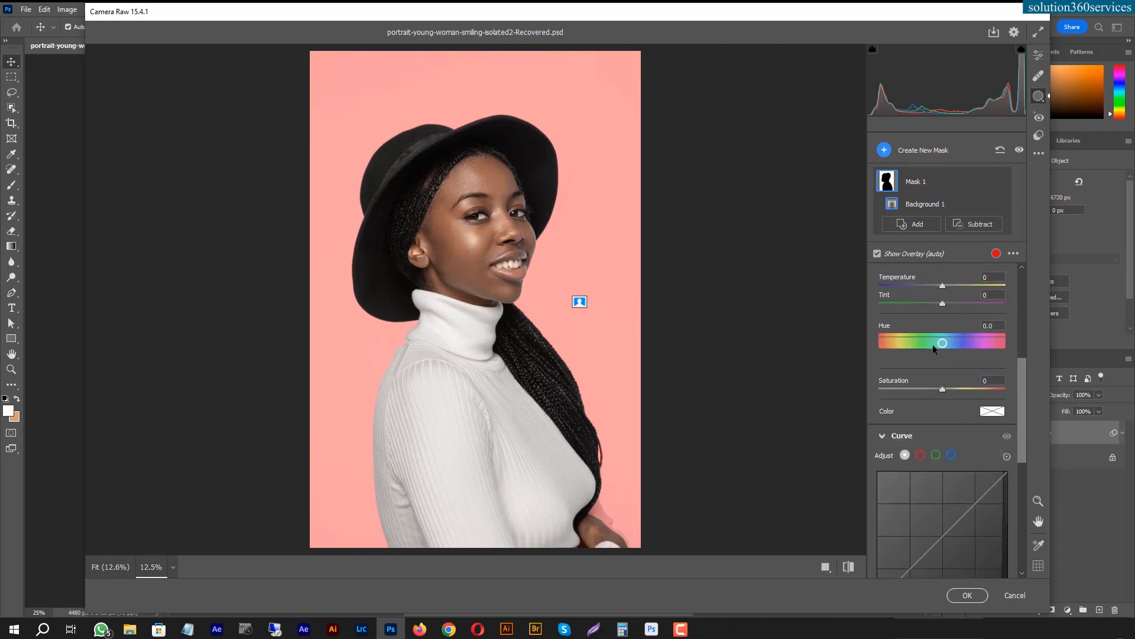
left_click_drag(903, 346, 977, 345)
left_click_drag(943, 388, 954, 386)
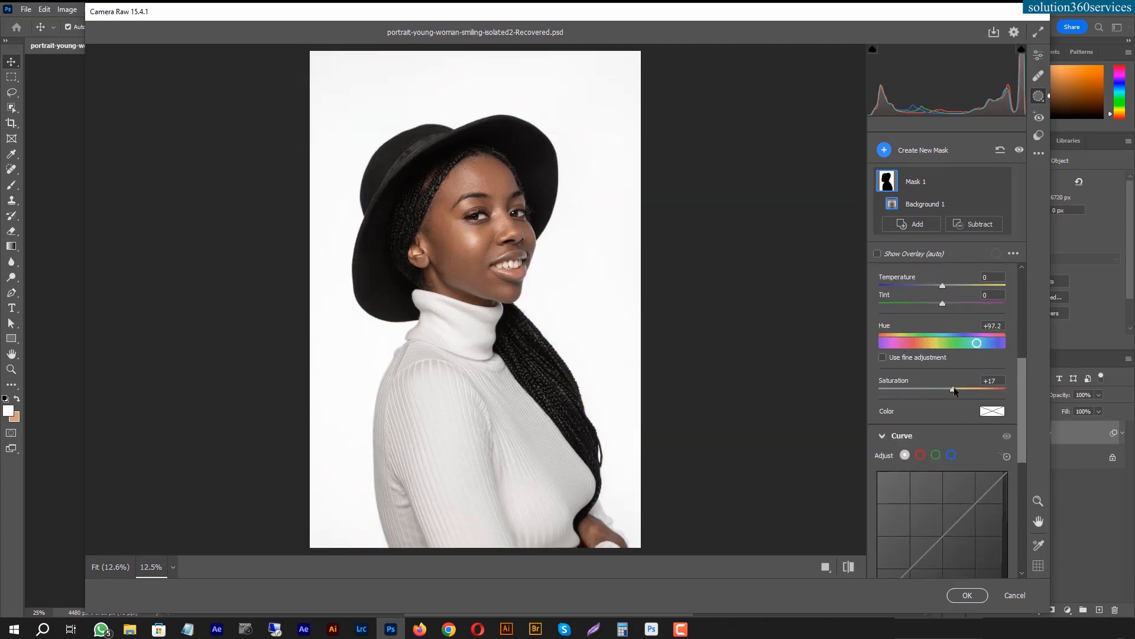
left_click(920, 455)
left_click_drag(949, 531, 909, 511)
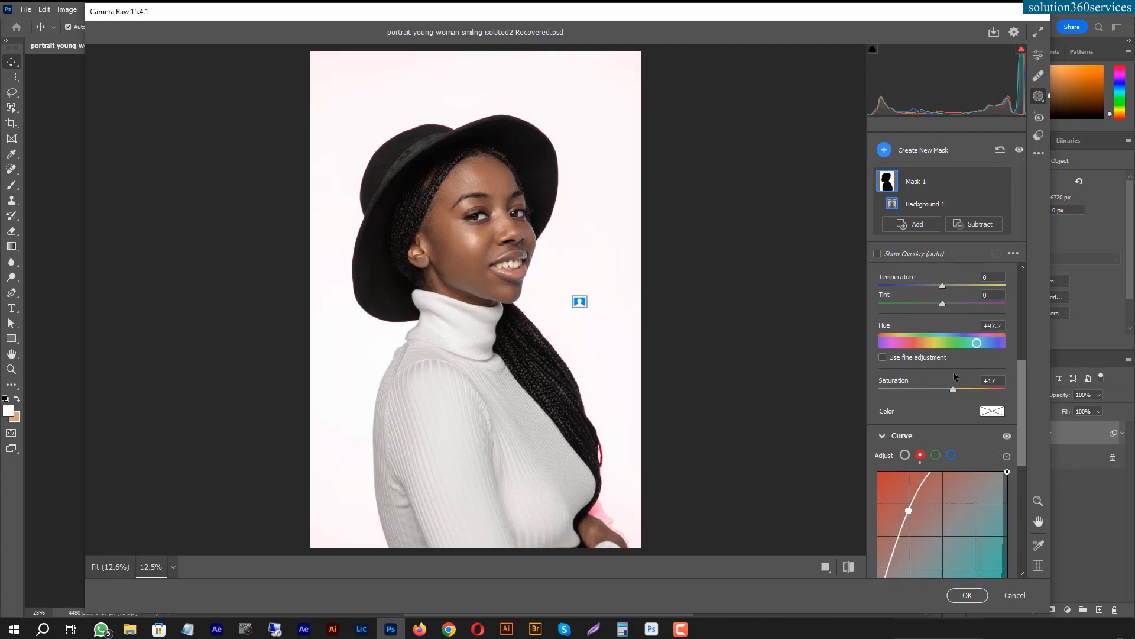
left_click(926, 153)
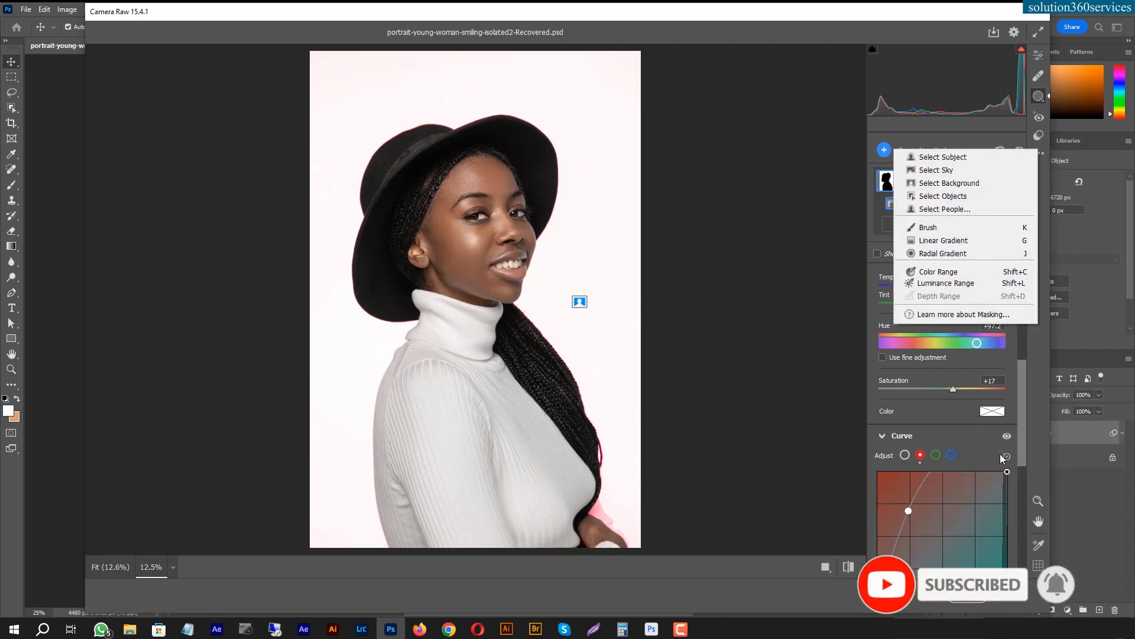
left_click(1004, 458)
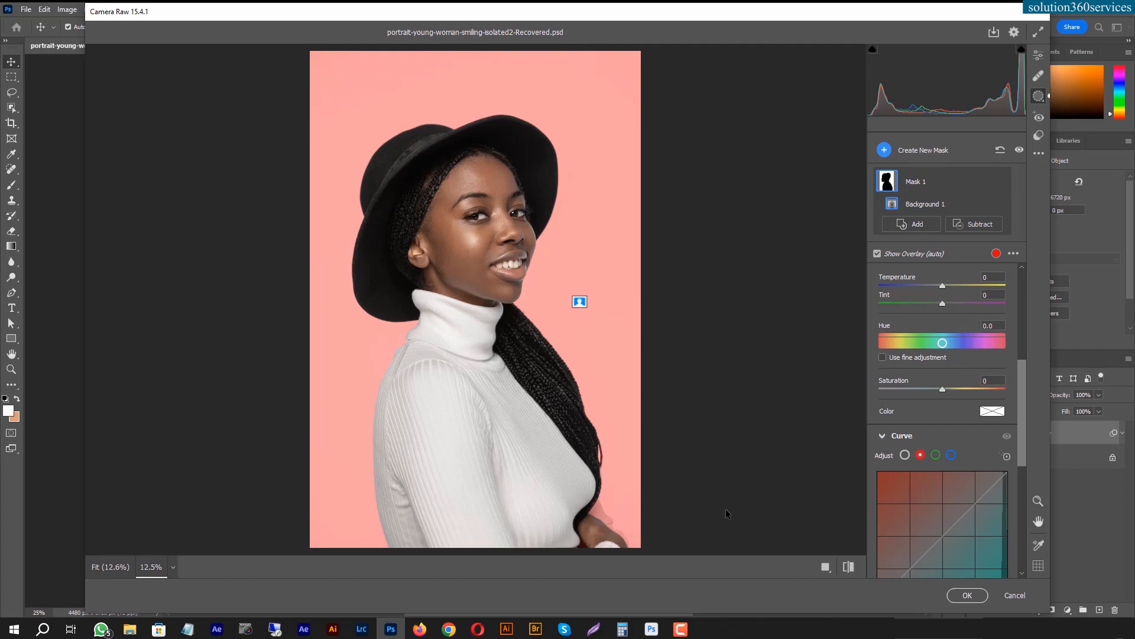
Step: Subtract the sleeve area around the hand from the Background mask, using a size 3 brush with flow 71
left_click(983, 224)
left_click(1008, 301)
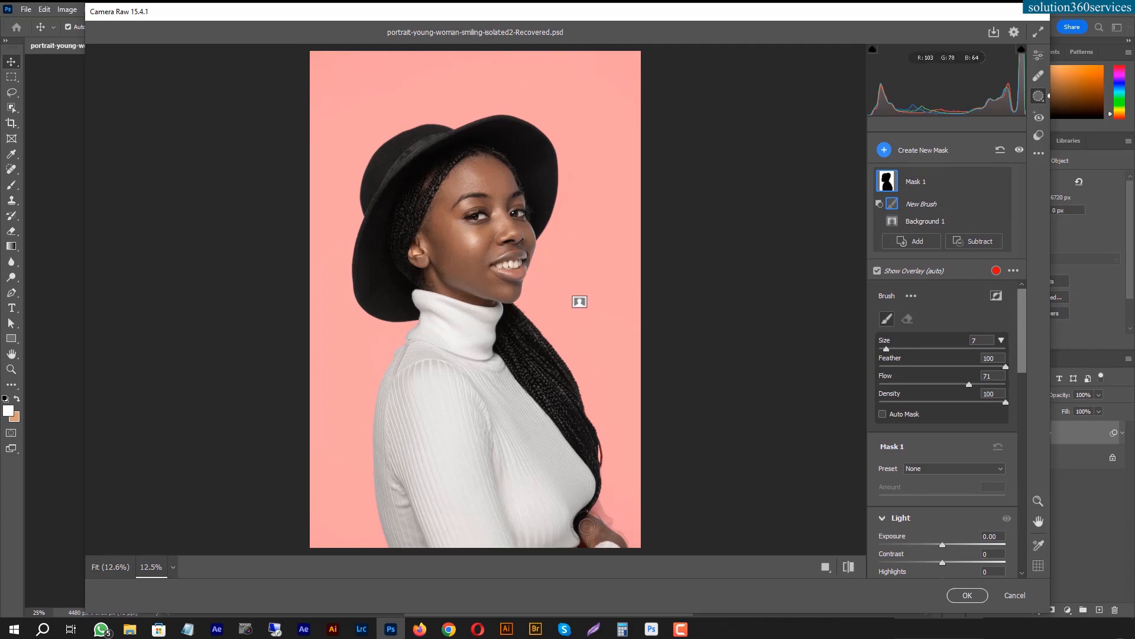
key("bracketleft")
key("bracketleft")
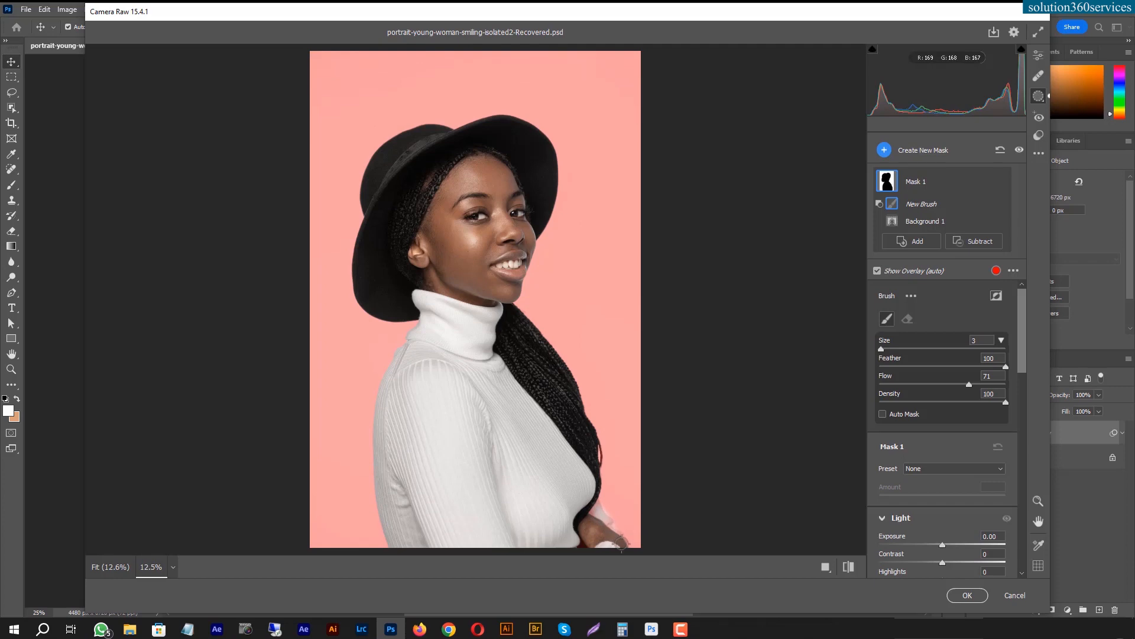
mouse_move(592, 516)
left_mouse_down()
mouse_move(591, 539)
mouse_move(575, 523)
left_mouse_up()
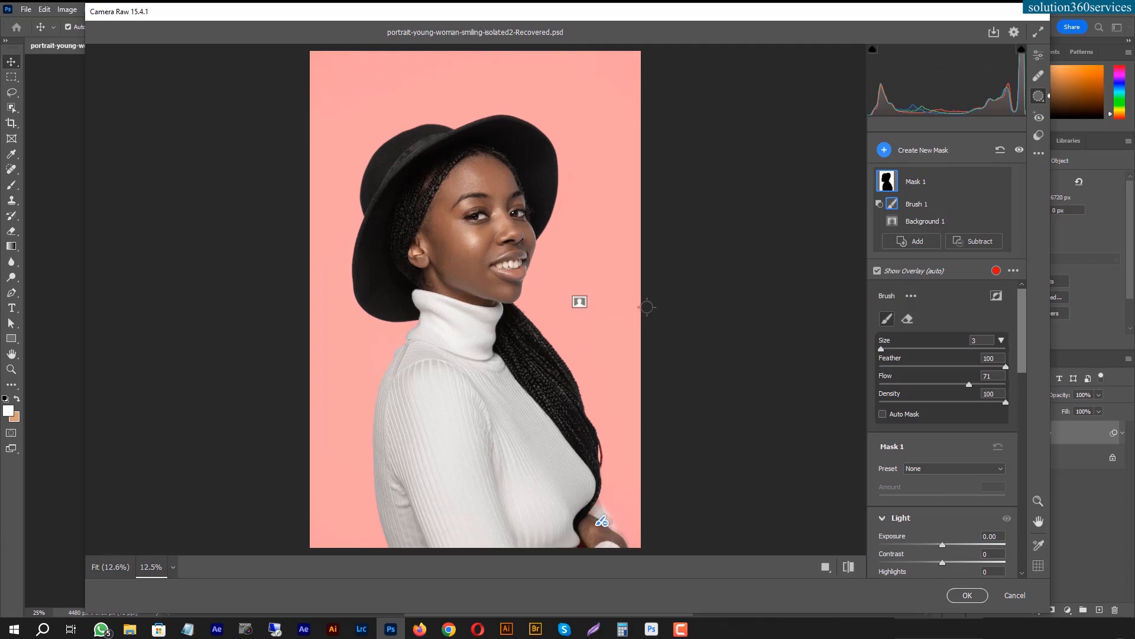
Step: Delete the Background mask together with its subtracted brush strokes
left_click(934, 149)
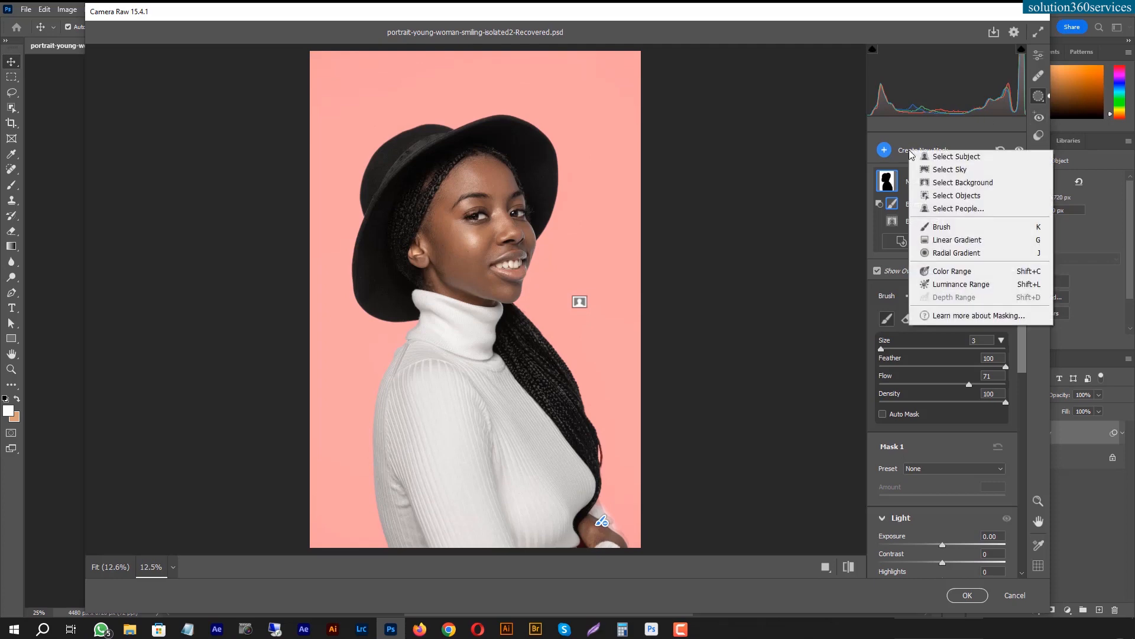
left_click(889, 184)
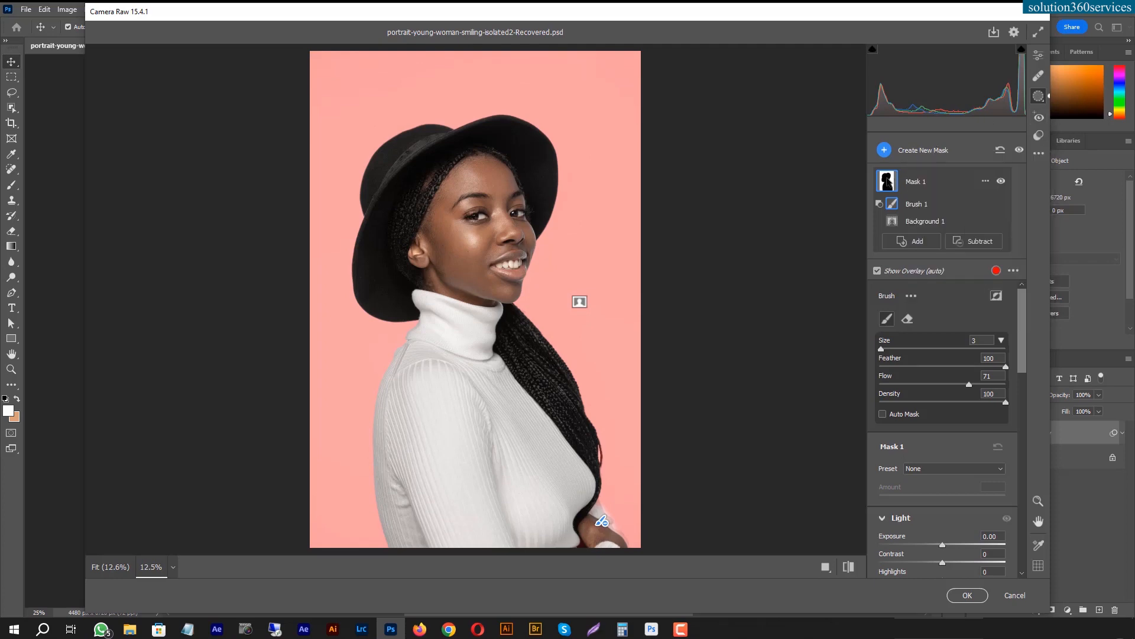
left_click(917, 182)
key("Delete")
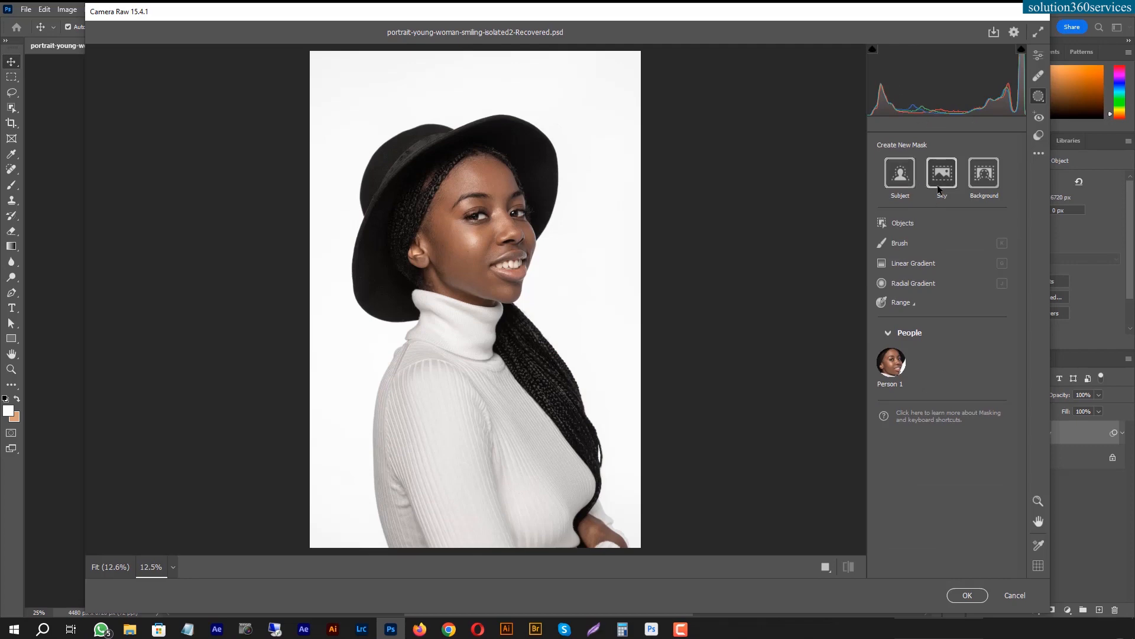
Step: Create nine separate Person 1 masks covering facial skin, body skin, eyebrows, eye sclera, iris and pupil, lips, teeth, hair and clothes
mouse_move(881, 363)
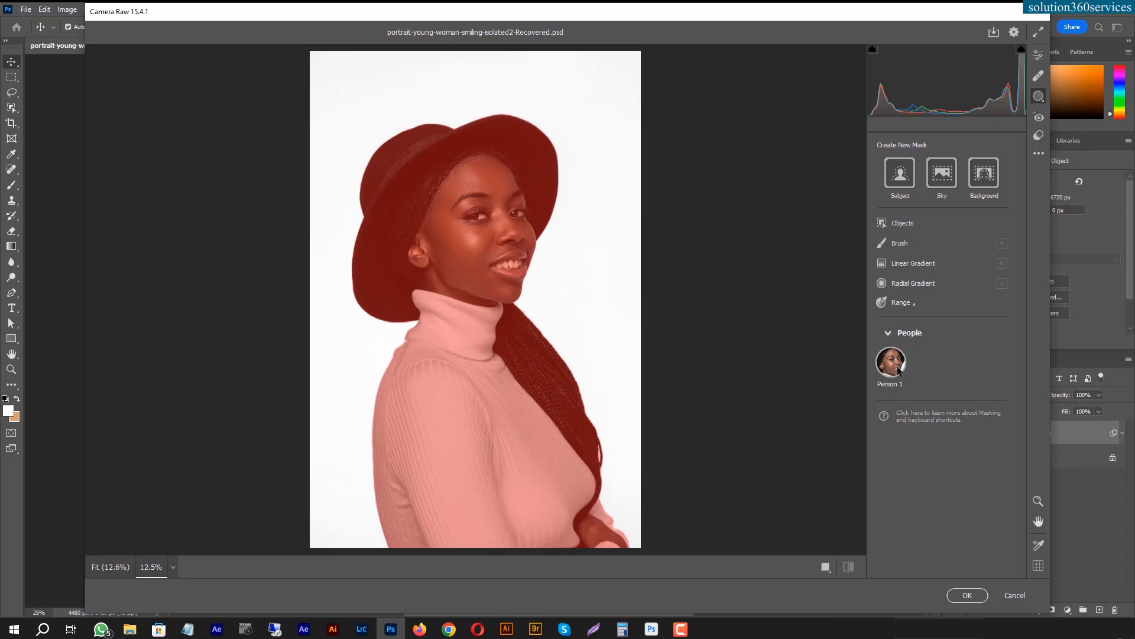
left_click(893, 363)
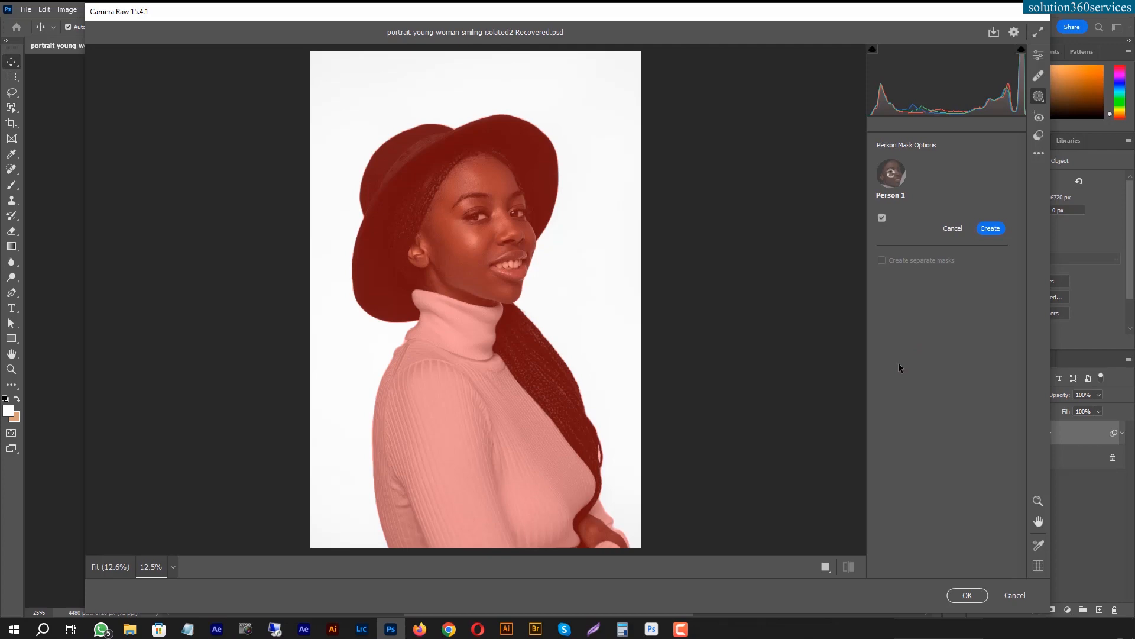
left_click(882, 250)
left_click(882, 264)
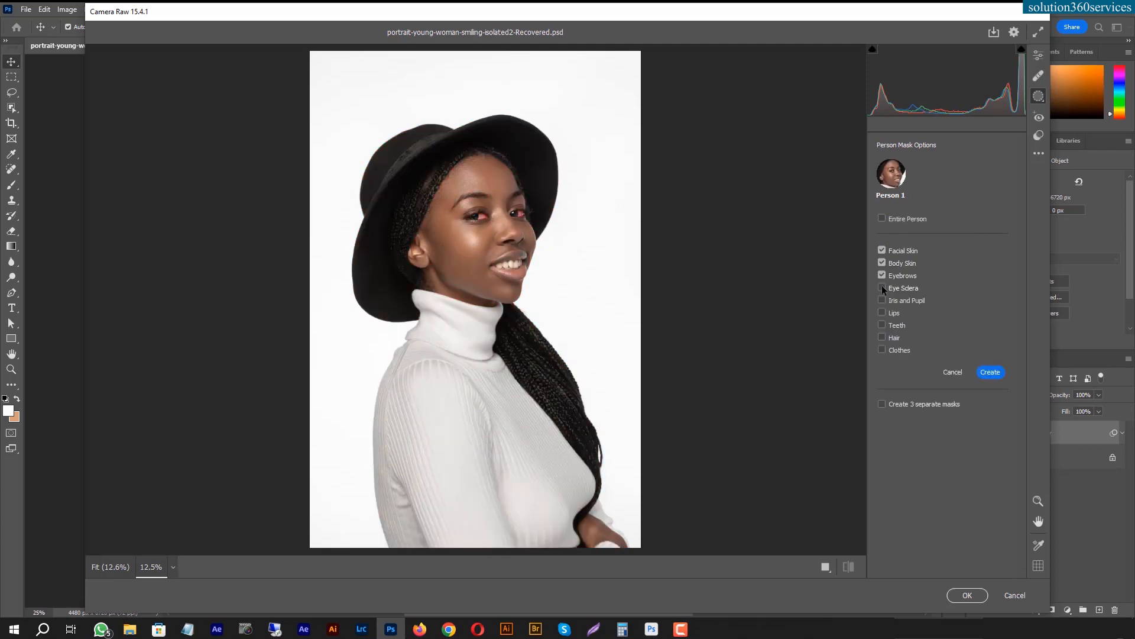
left_click(883, 300)
left_click(882, 312)
left_click(883, 325)
left_click(882, 337)
left_click(882, 348)
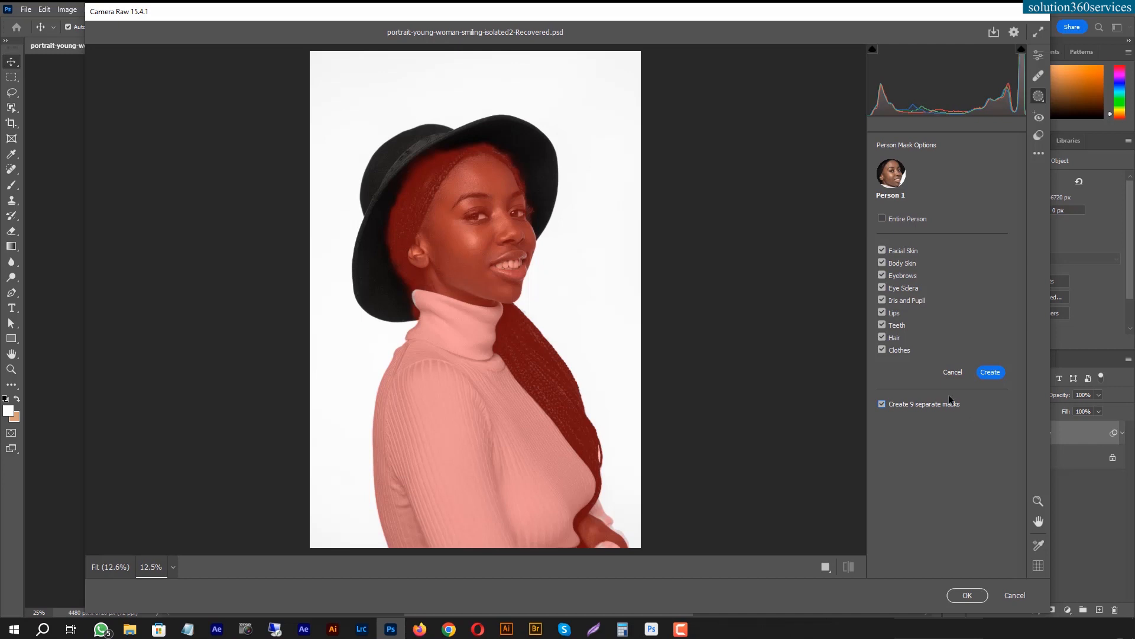
left_click(994, 372)
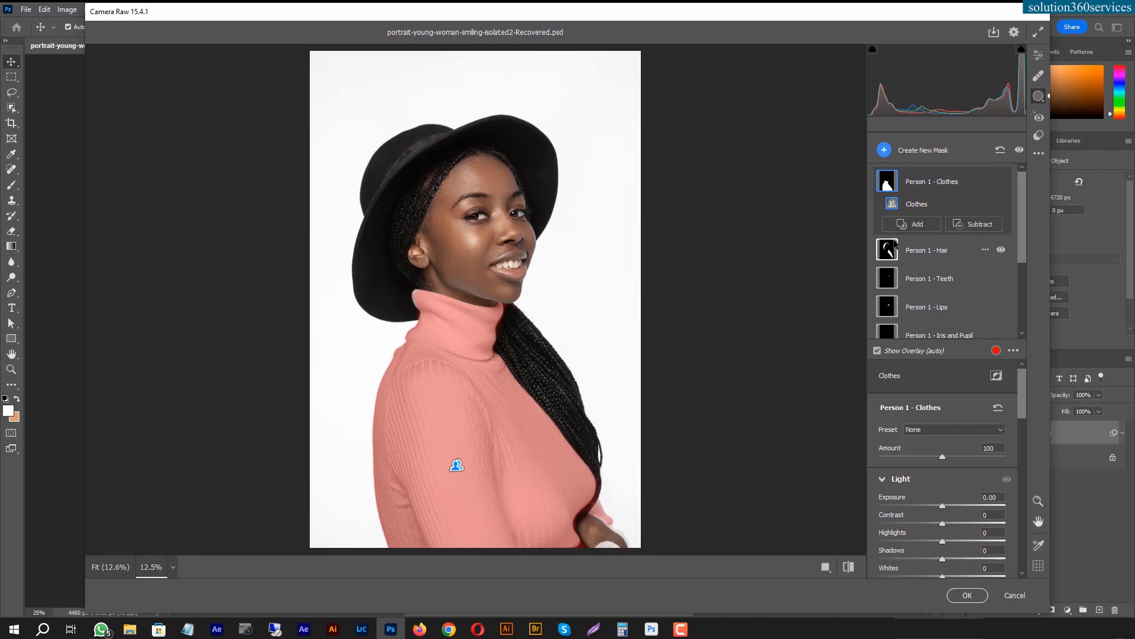
Step: Set the exposure of the Person 1 - Hair mask to +0.30
left_click(911, 249)
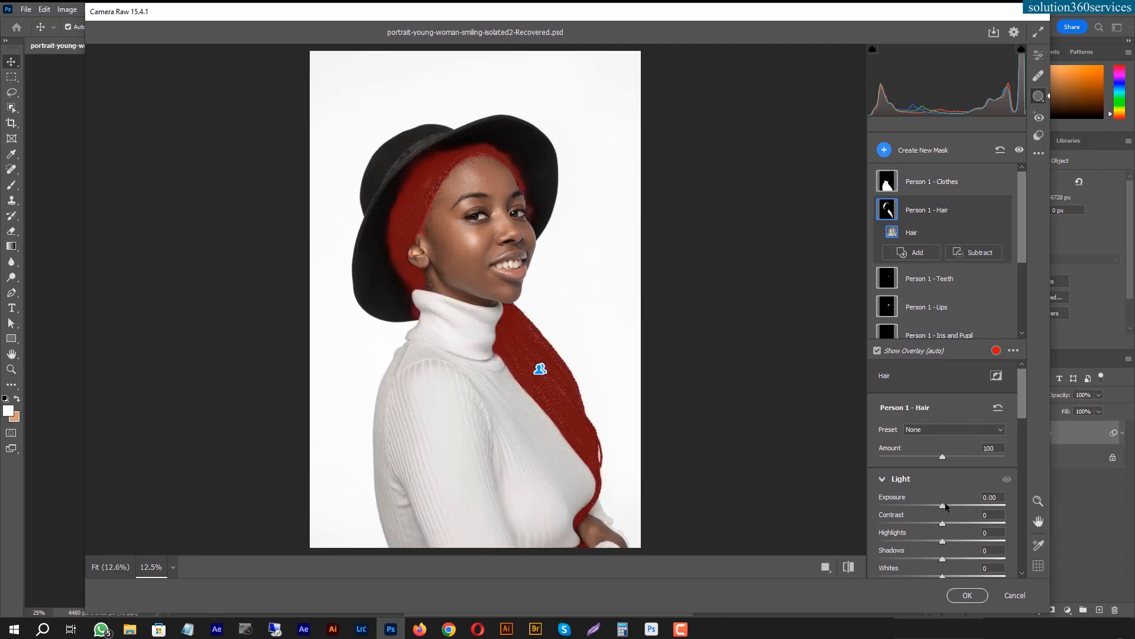
left_click_drag(930, 503, 943, 507)
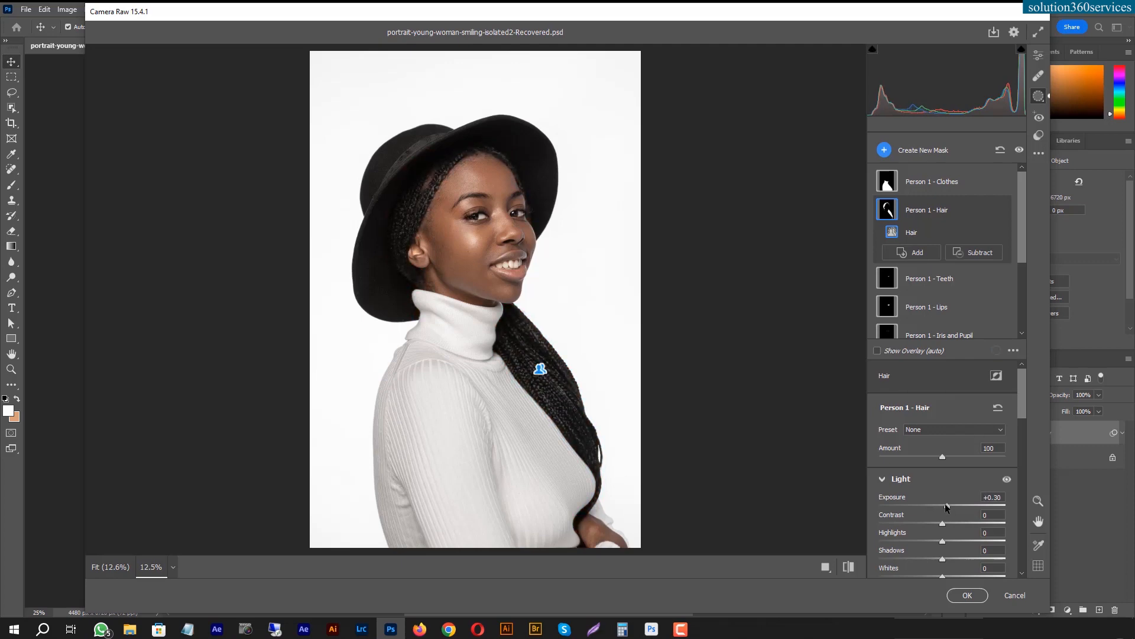
Step: Select the Person 1 - Clothes mask and magnify the turtleneck collar to 33.3% to examine the mask's edge
left_click(940, 180)
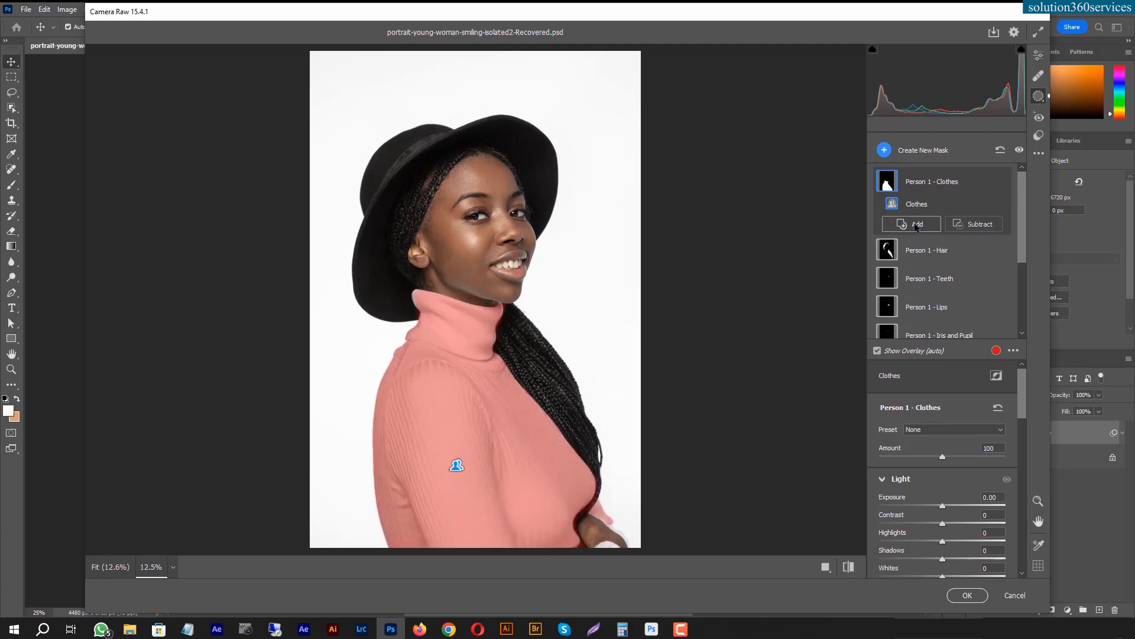
key("ctrl+0")
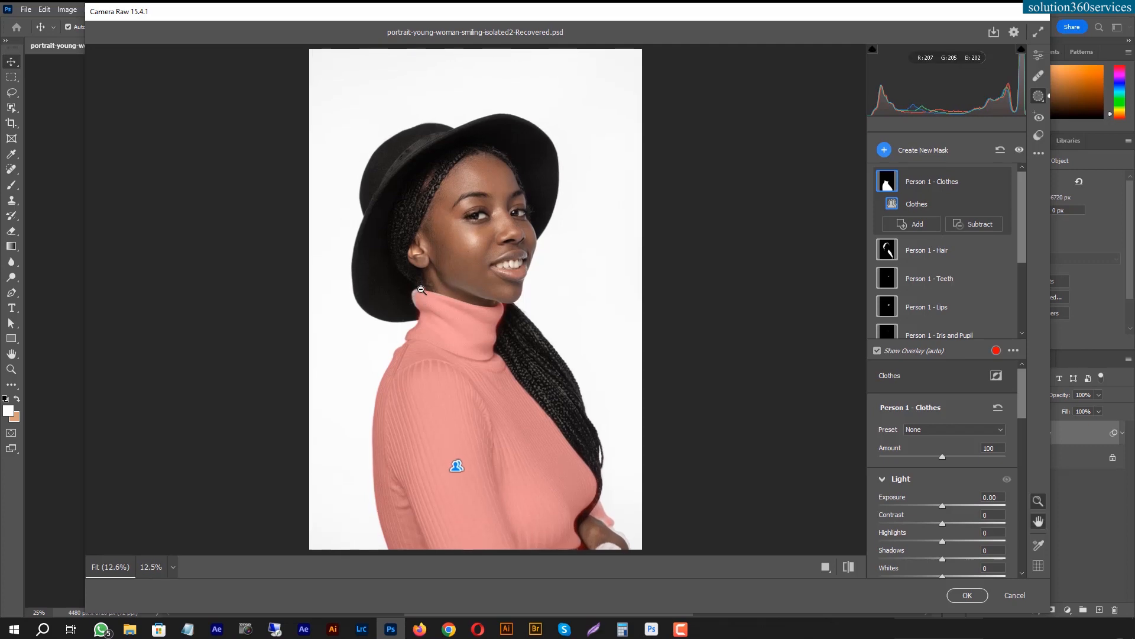
left_click(417, 286, "alt")
left_click(414, 282)
left_click(419, 299, "alt")
left_click(419, 300)
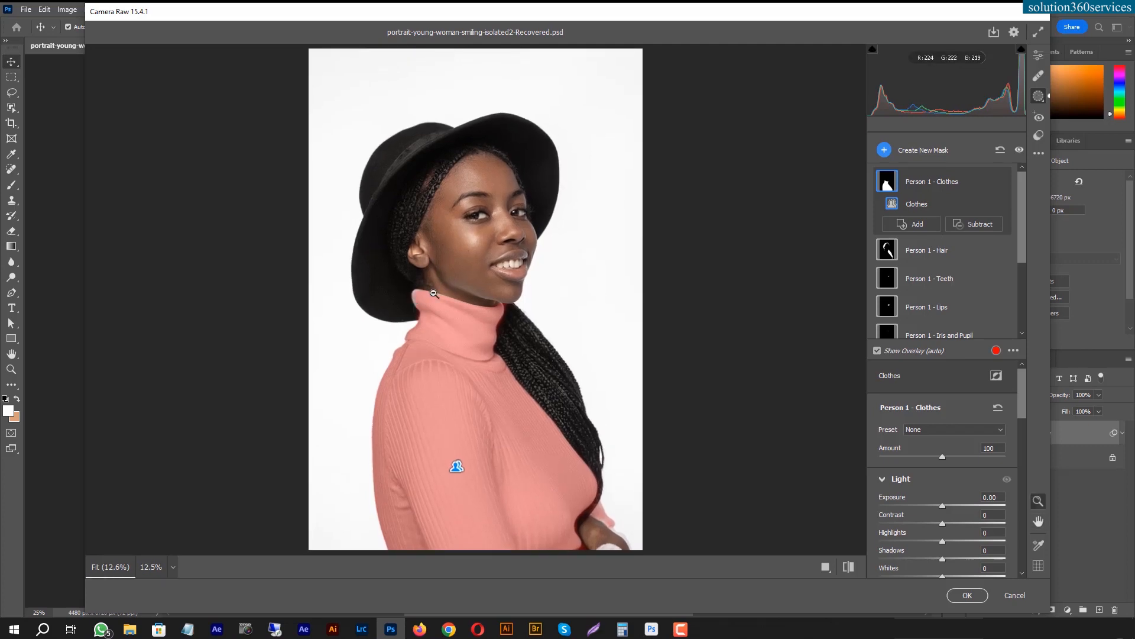
left_click(434, 292)
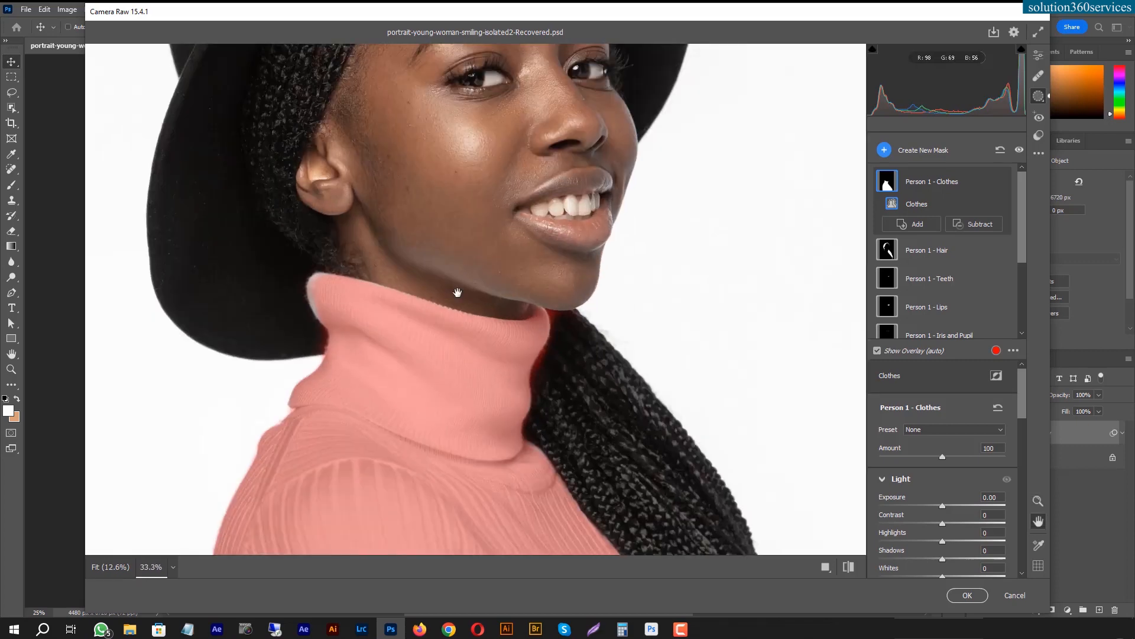
Step: Try adding the turtleneck's missing collar edge to the Clothes mask with a size 3 brush, and undo the brush
left_click(928, 226)
left_click(963, 304)
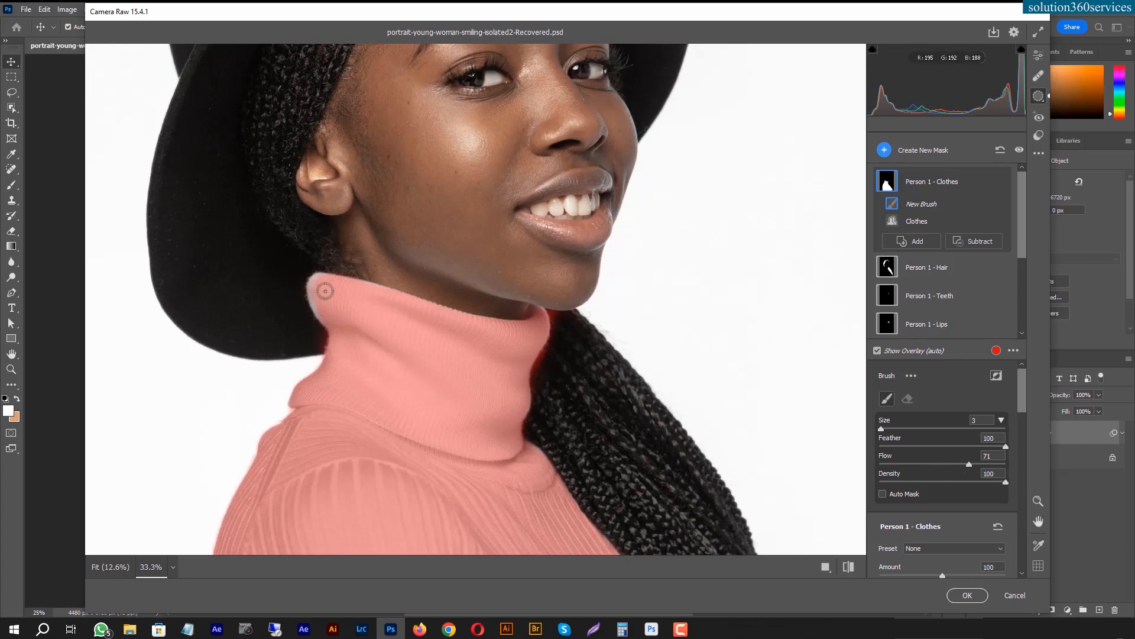
mouse_move(316, 288)
left_mouse_down()
mouse_move(325, 313)
mouse_move(321, 282)
mouse_move(380, 296)
mouse_move(309, 290)
left_mouse_up()
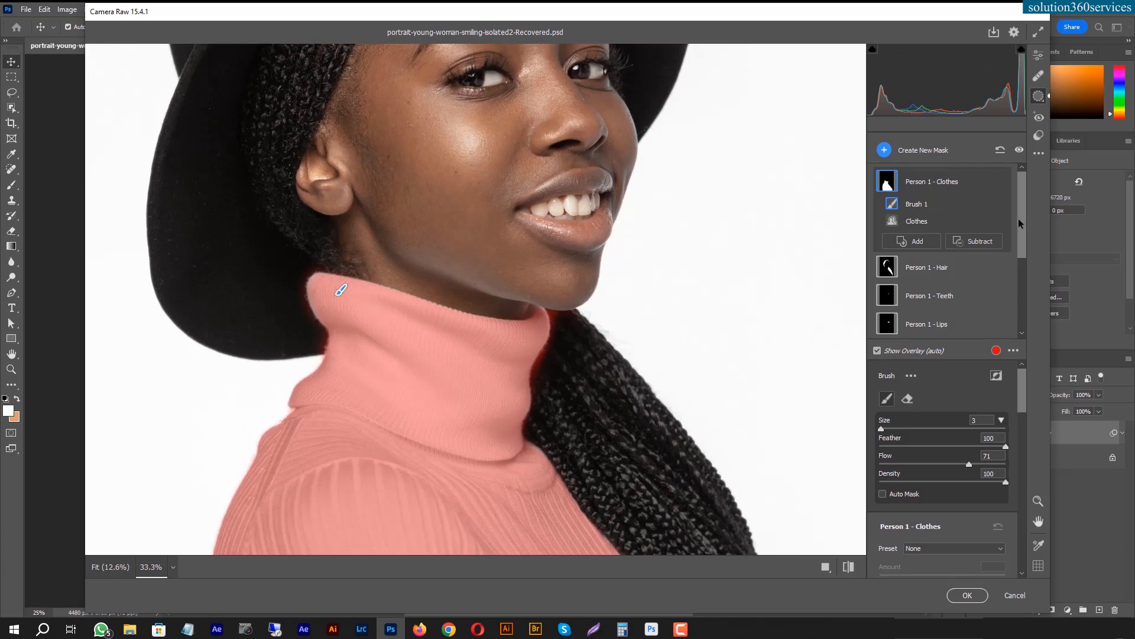
key("ctrl+z")
key("ctrl+z")
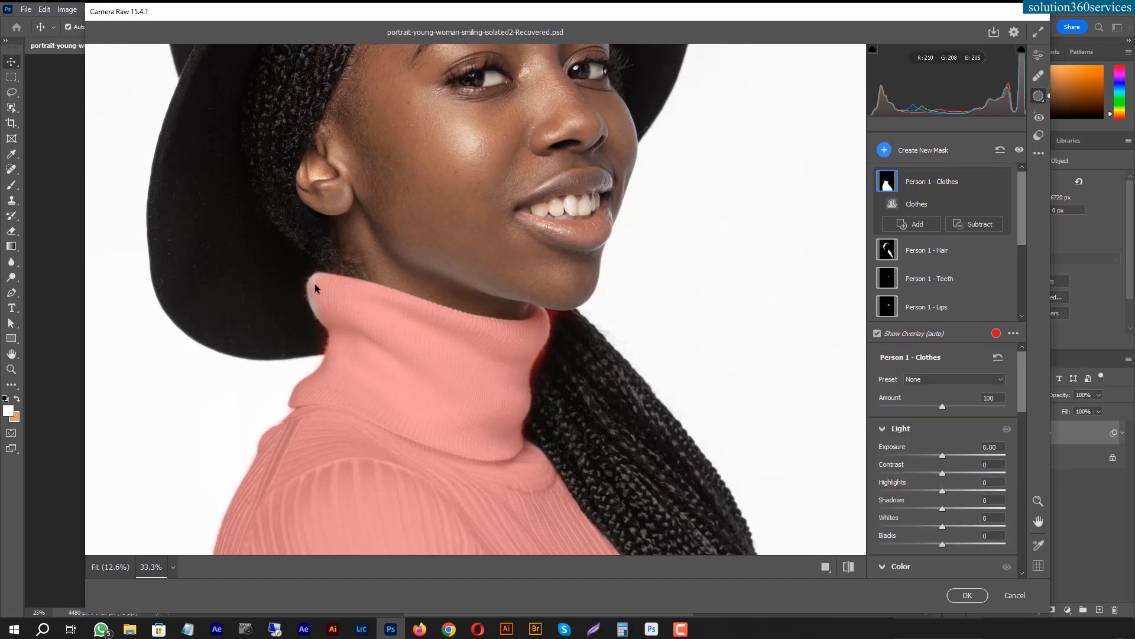
Step: Add the turtleneck's upper collar edge to the Clothes mask, using a size 2 brush with feather 43 and flow 71
mouse_move(933, 210)
left_click(914, 224)
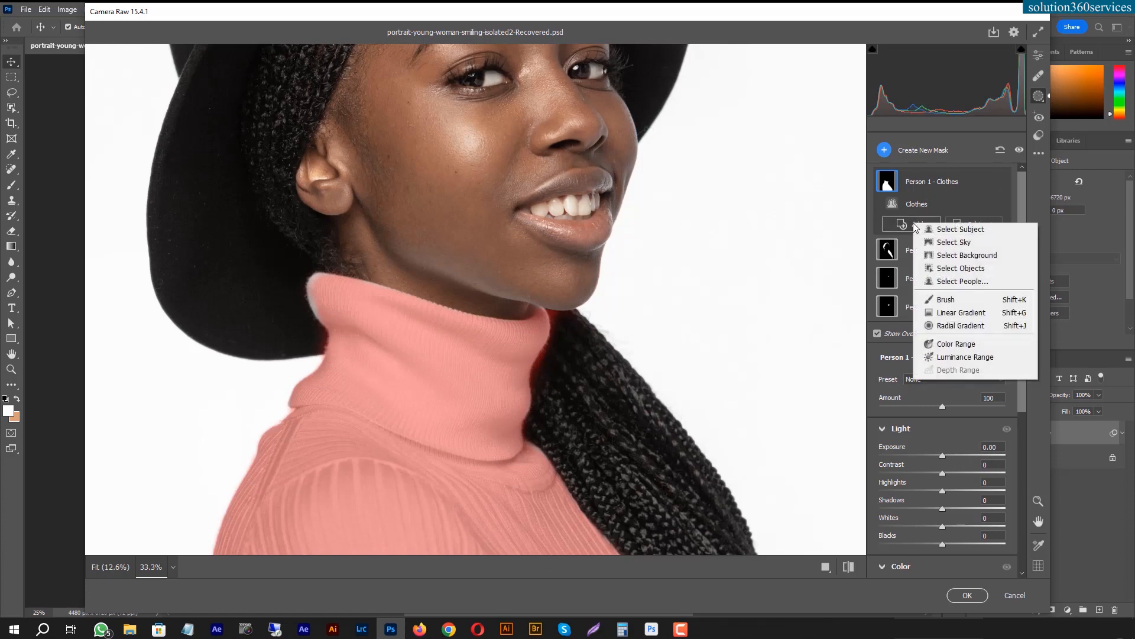
left_click(948, 301)
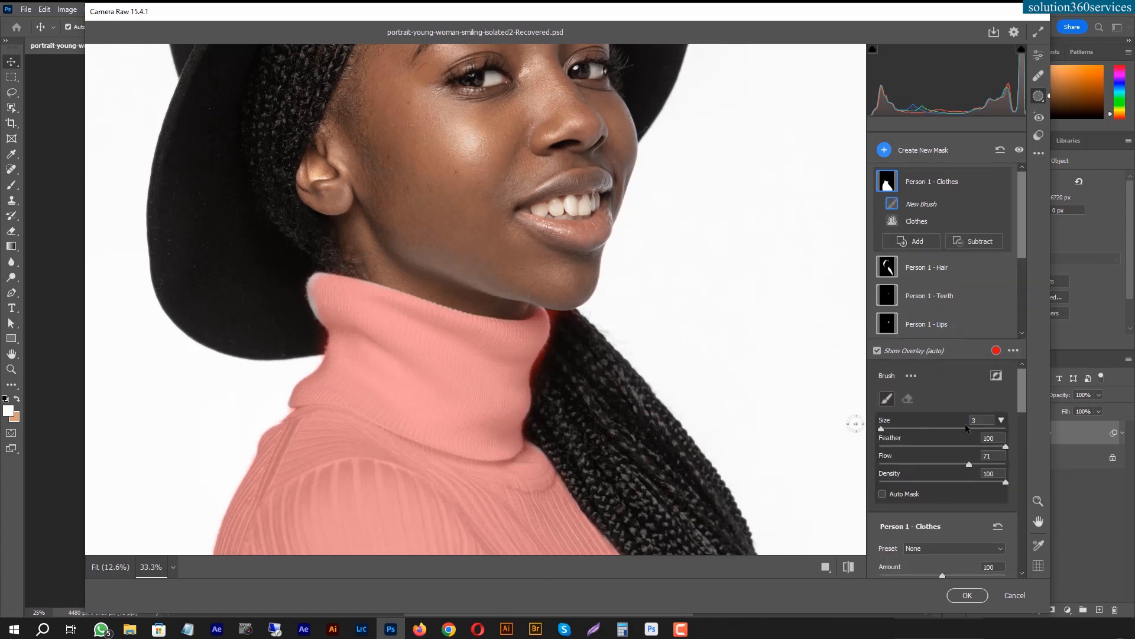
type("2")
key("Return")
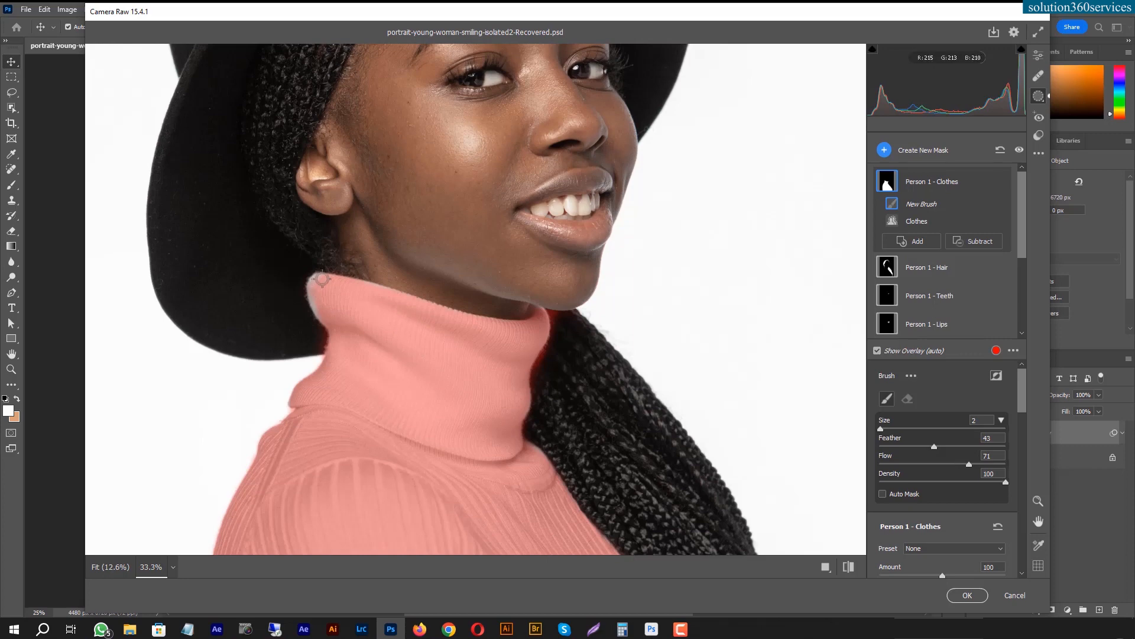
mouse_move(320, 278)
left_mouse_down()
mouse_move(323, 314)
mouse_move(360, 289)
left_mouse_up()
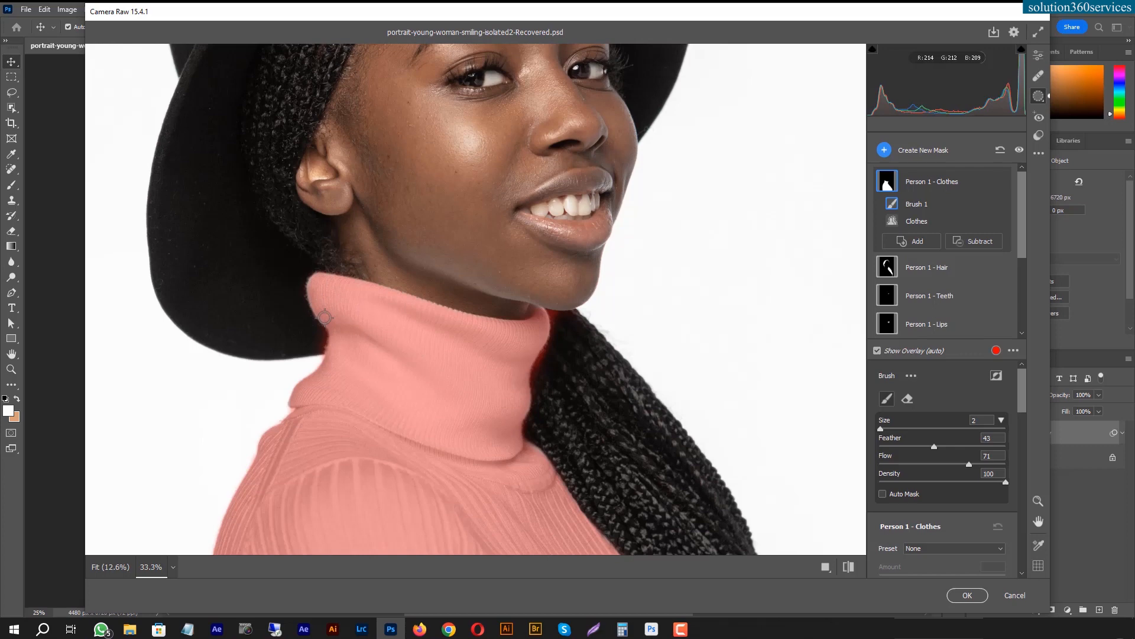
mouse_move(985, 271)
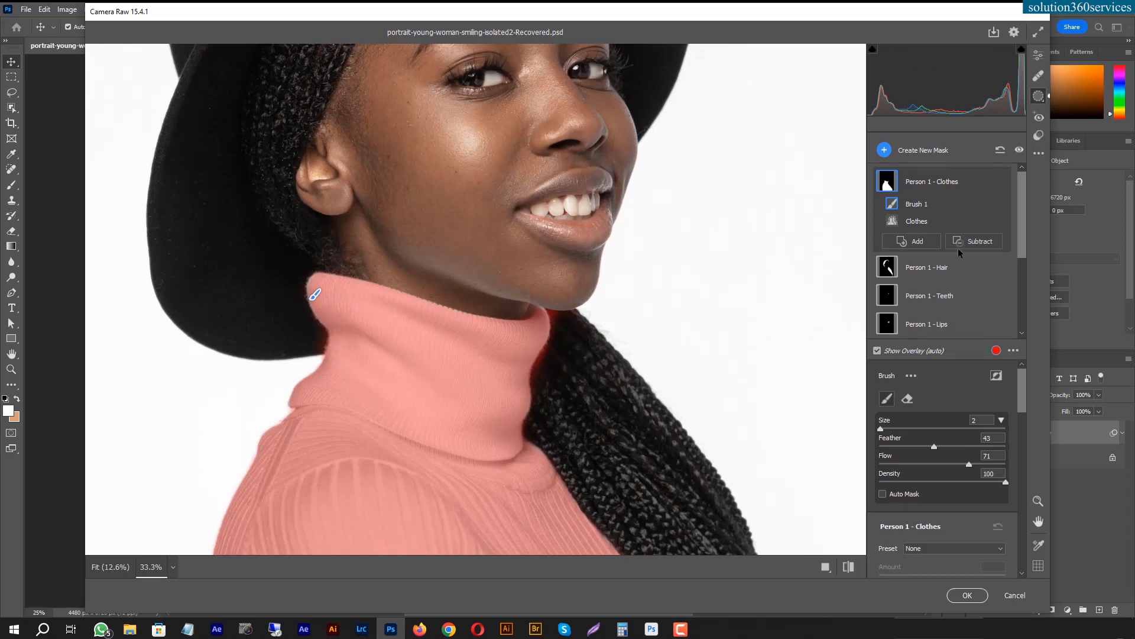
Step: Add the missed areas of the teeth to the Person 1 - Teeth mask with a size 1 brush
left_click_drag(406, 190, 367, 379)
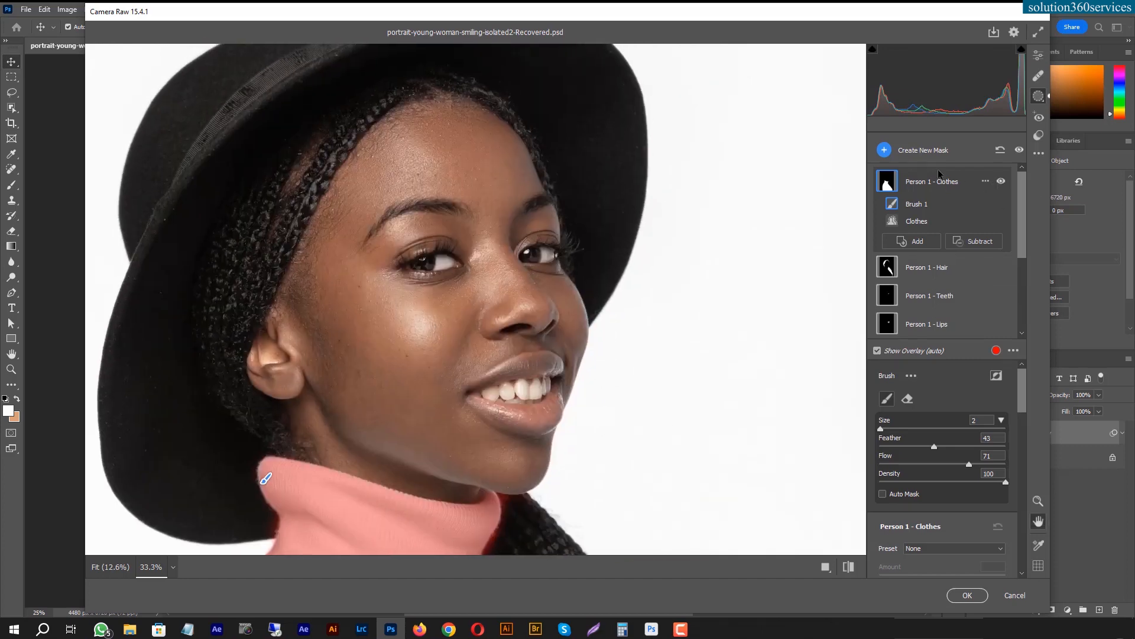
left_click(944, 301)
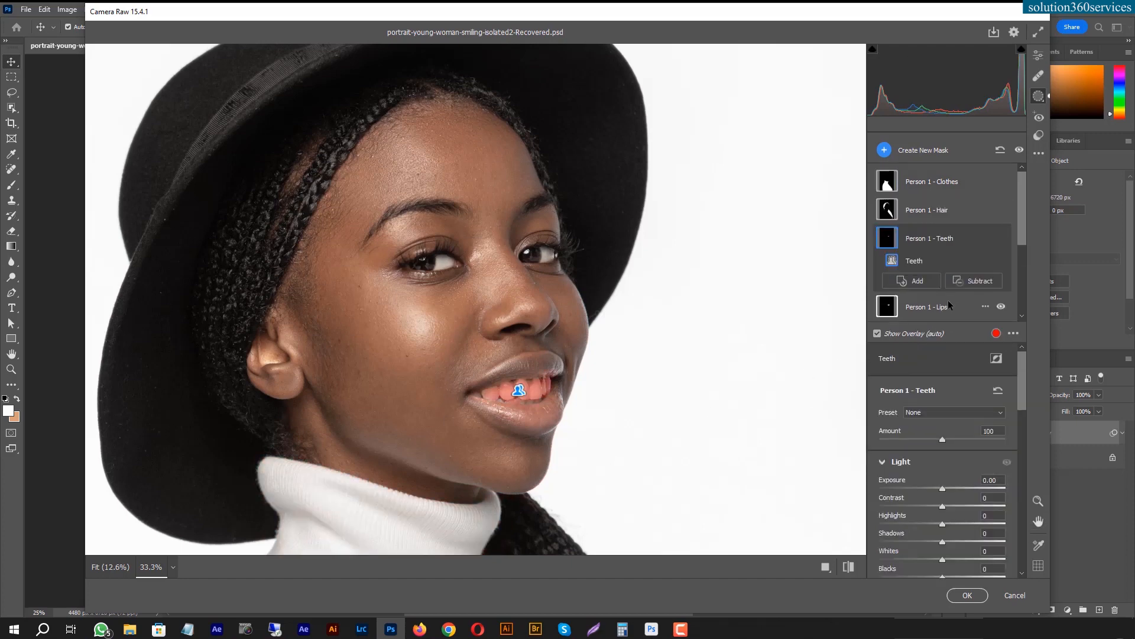
left_click(920, 282)
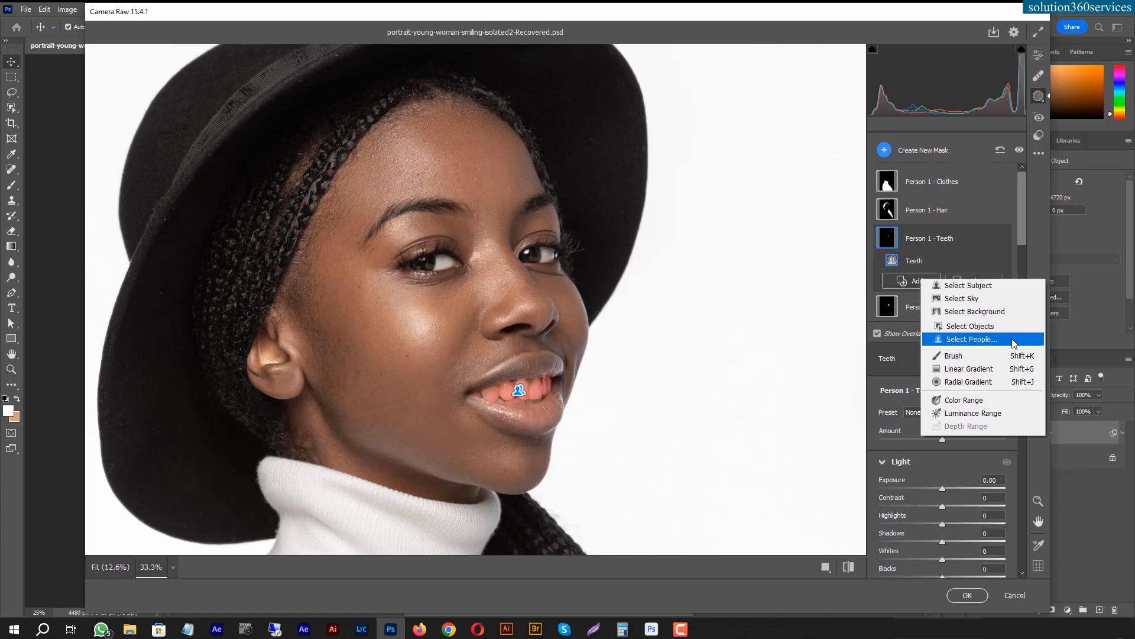
left_click(953, 356)
left_click_drag(535, 396, 493, 394)
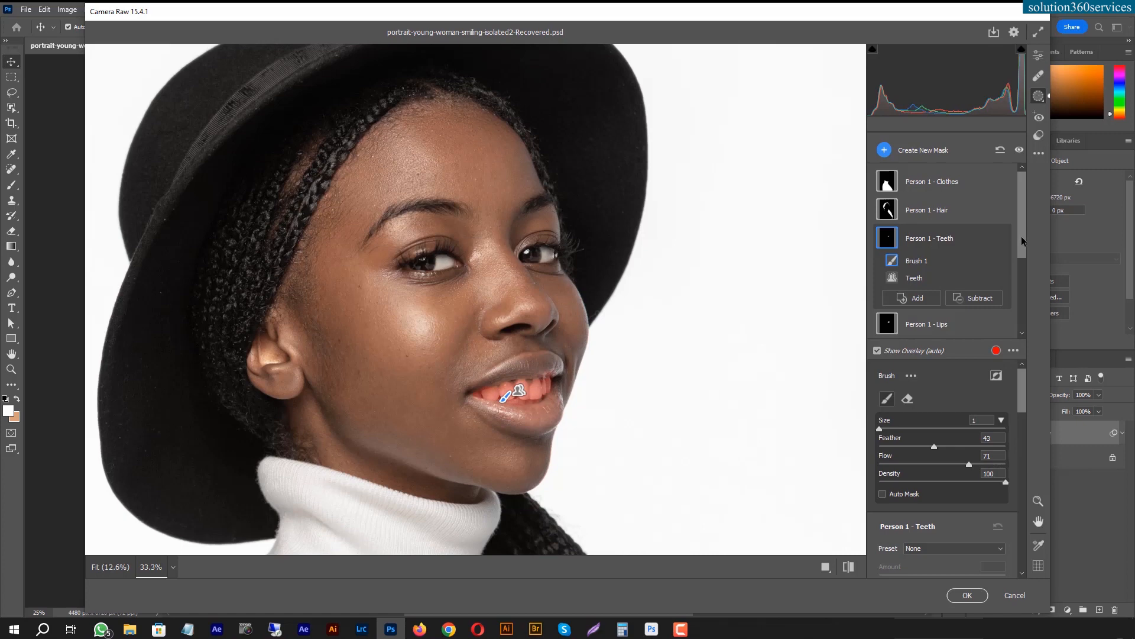
Step: Brighten the Teeth mask by raising its exposure to about +0.20
left_click_drag(1023, 378, 1013, 425)
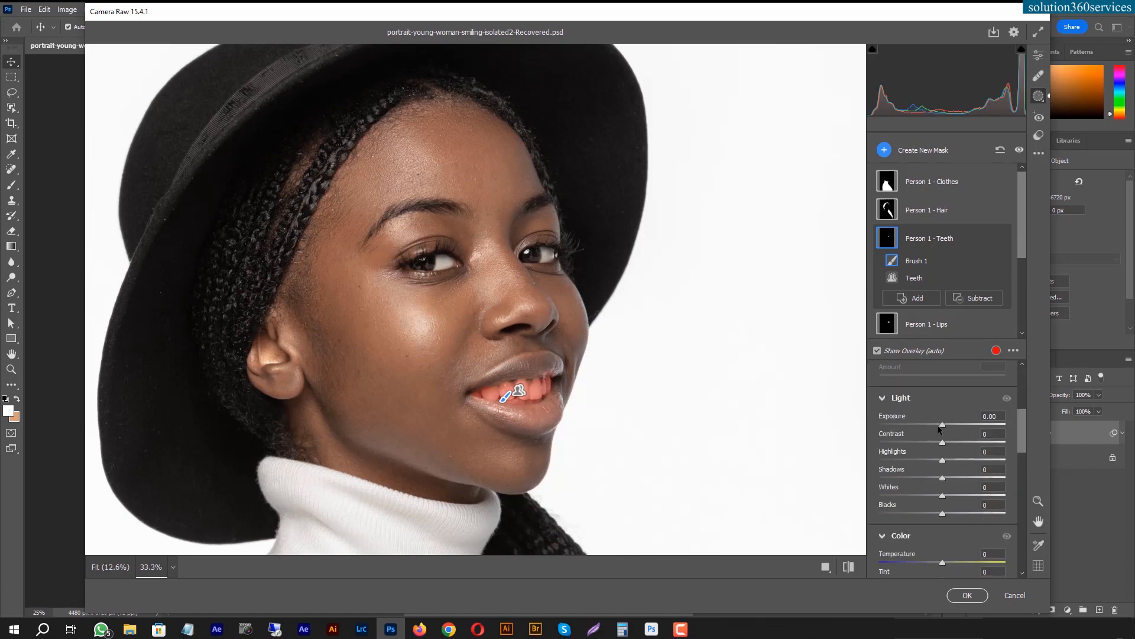
left_click_drag(944, 427, 946, 427)
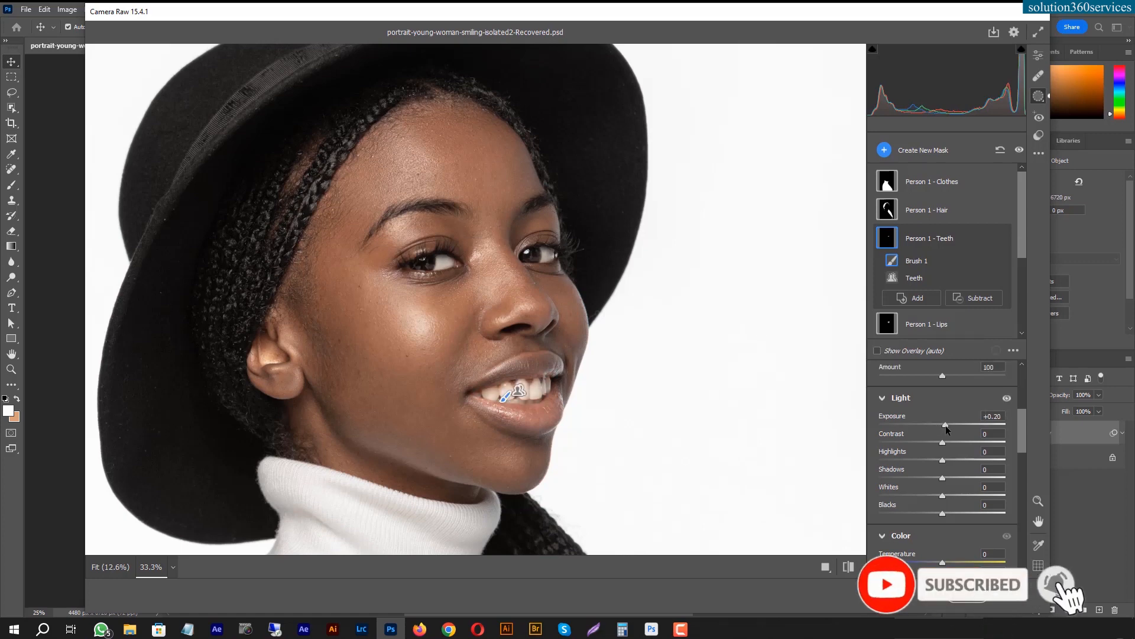
left_click_drag(947, 427, 944, 429)
Step: Redden the Person 1 - Lips mask by raising the red curve from input 114 to output 139 and lowering green from 135 to 121
left_click_drag(1021, 230, 1020, 254)
left_click(936, 276)
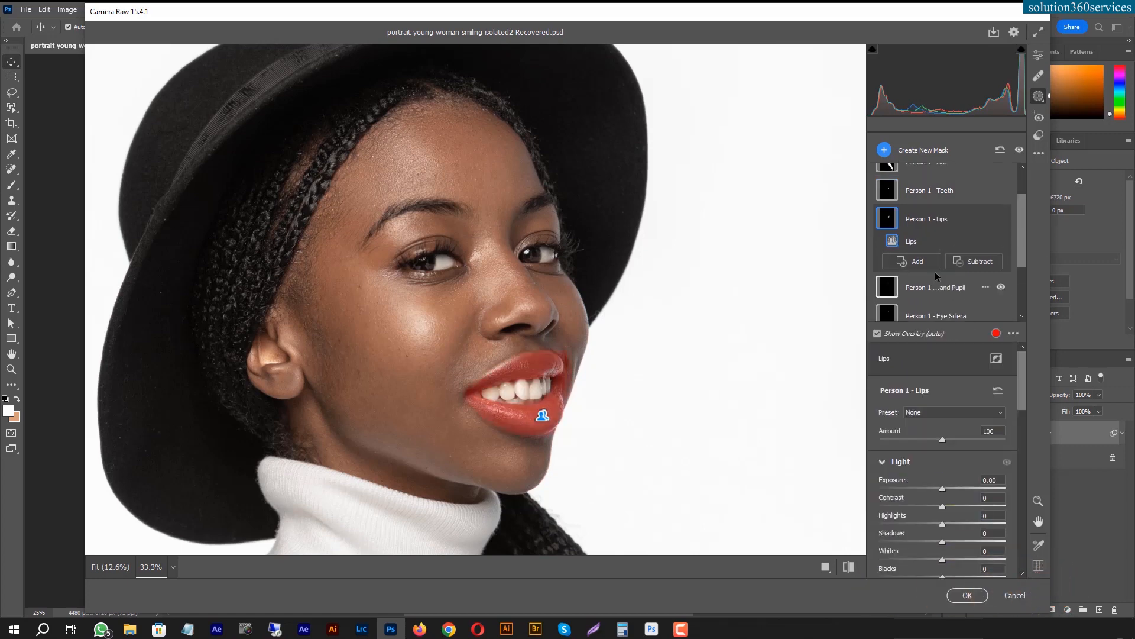
left_click_drag(1022, 429, 1021, 490)
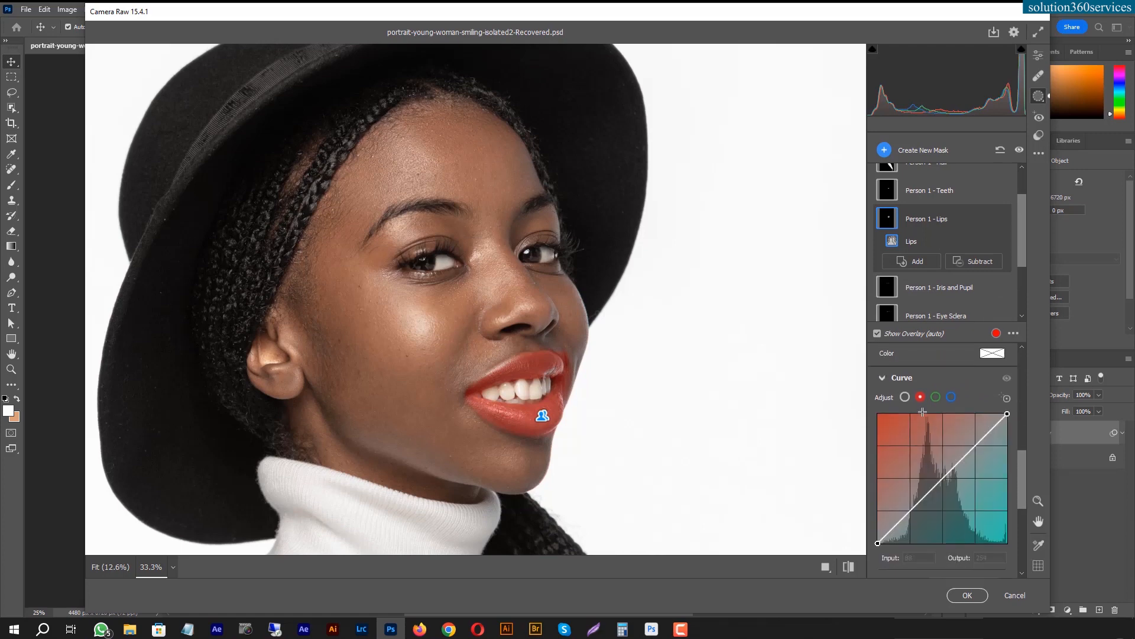
left_click_drag(941, 476, 935, 473)
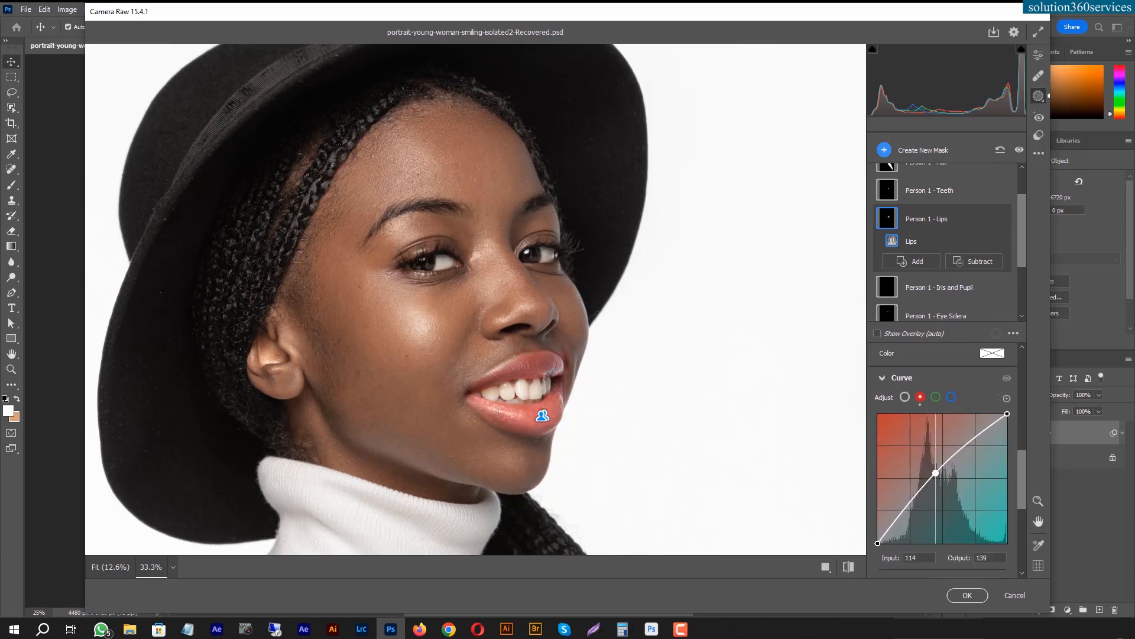
left_click(936, 396)
left_click_drag(943, 479, 946, 481)
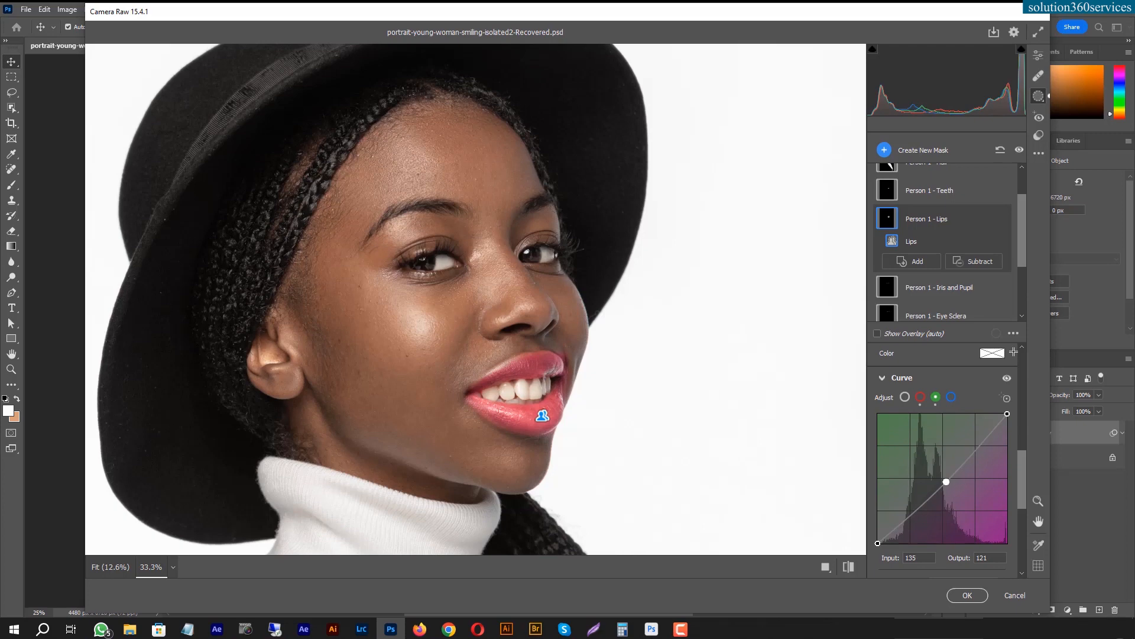
Step: Subtract the cheek edge beside the corner of the mouth from the Lips mask, using a size 3 brush with feather 43
key("ctrl+minus")
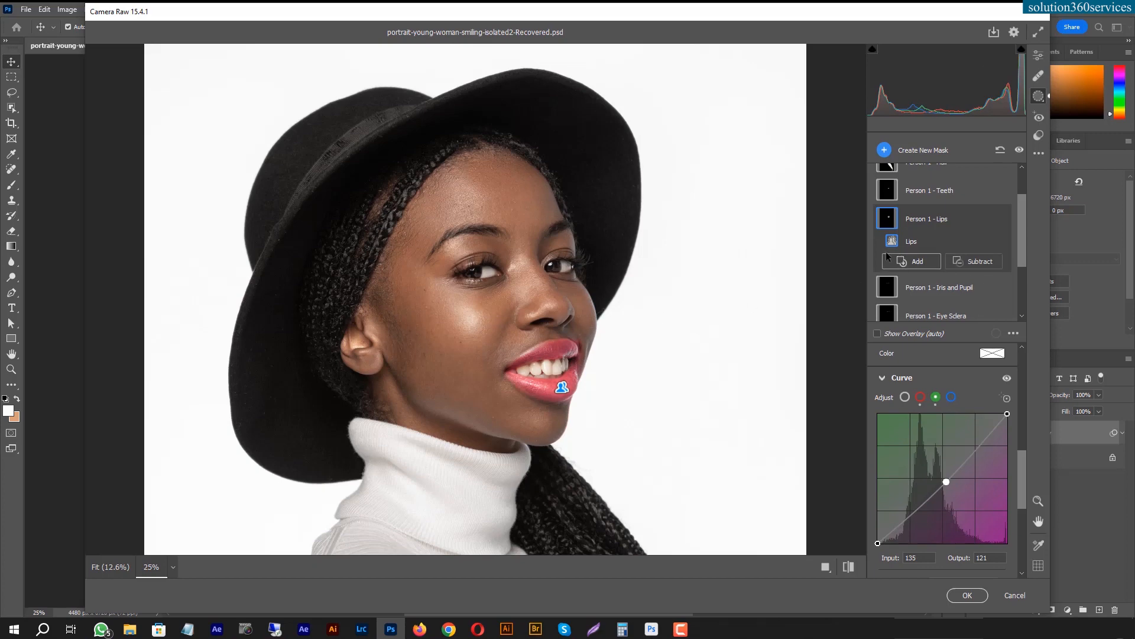
key("ctrl+minus")
key("ctrl+minus")
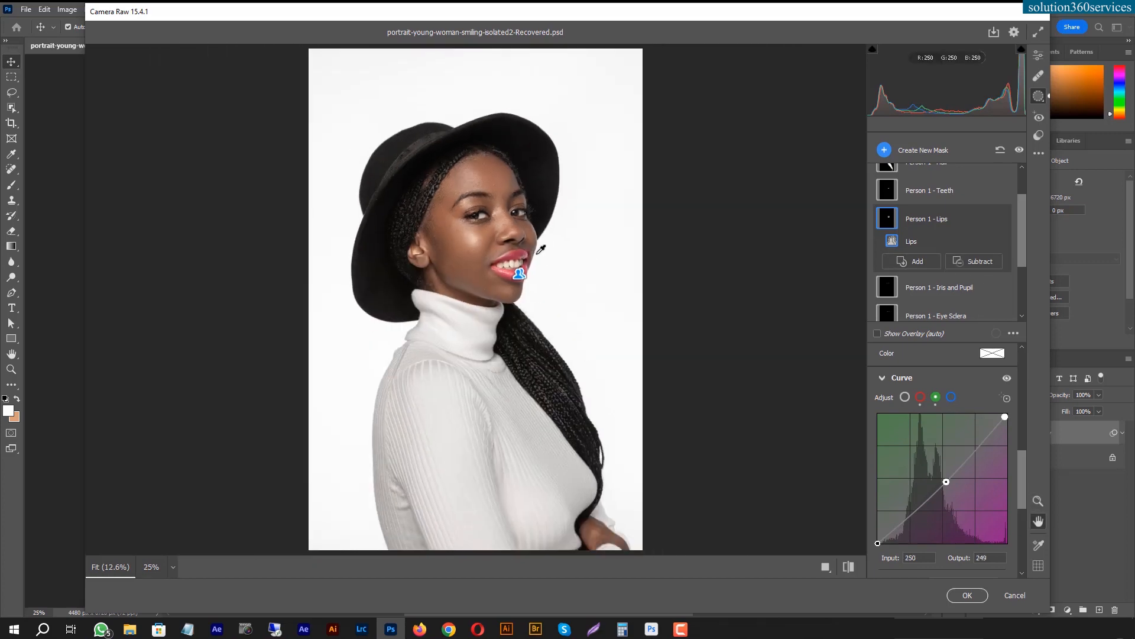
key("ctrl+plus")
key("ctrl+plus")
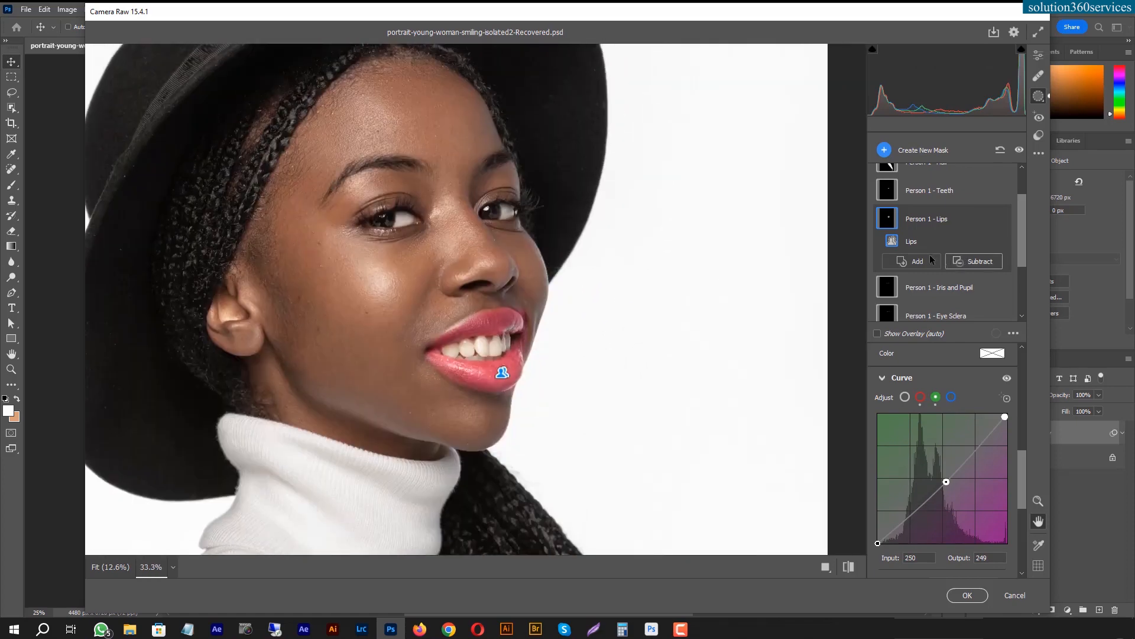
left_click(977, 262)
left_click(1008, 340)
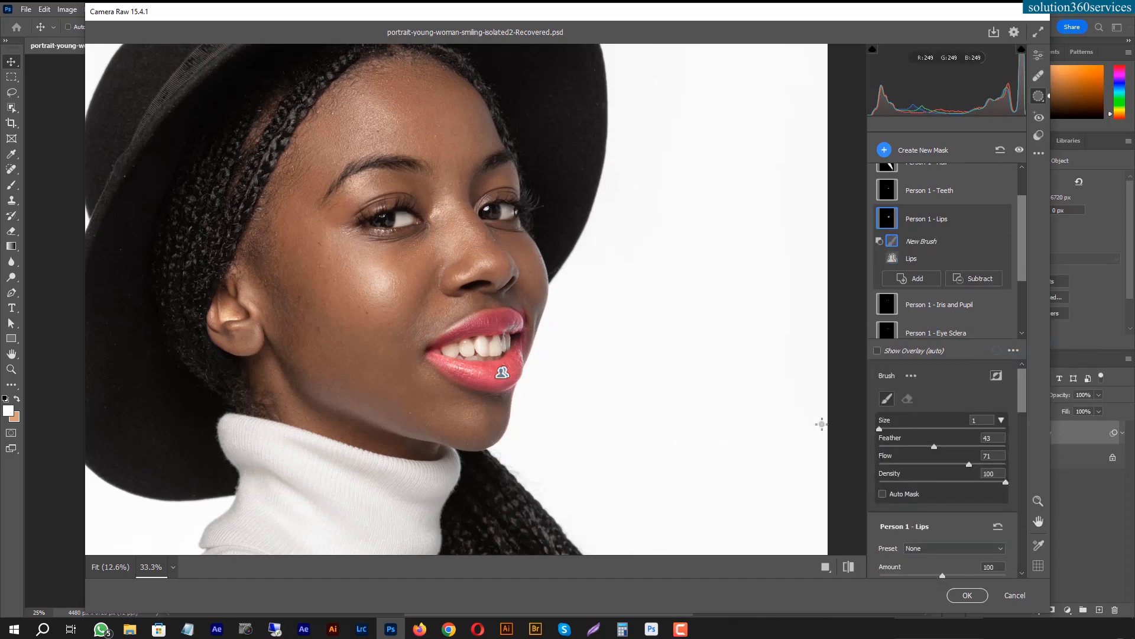
left_click_drag(879, 429, 881, 429)
mouse_move(533, 318)
left_mouse_down()
mouse_move(529, 343)
mouse_move(532, 324)
left_mouse_up()
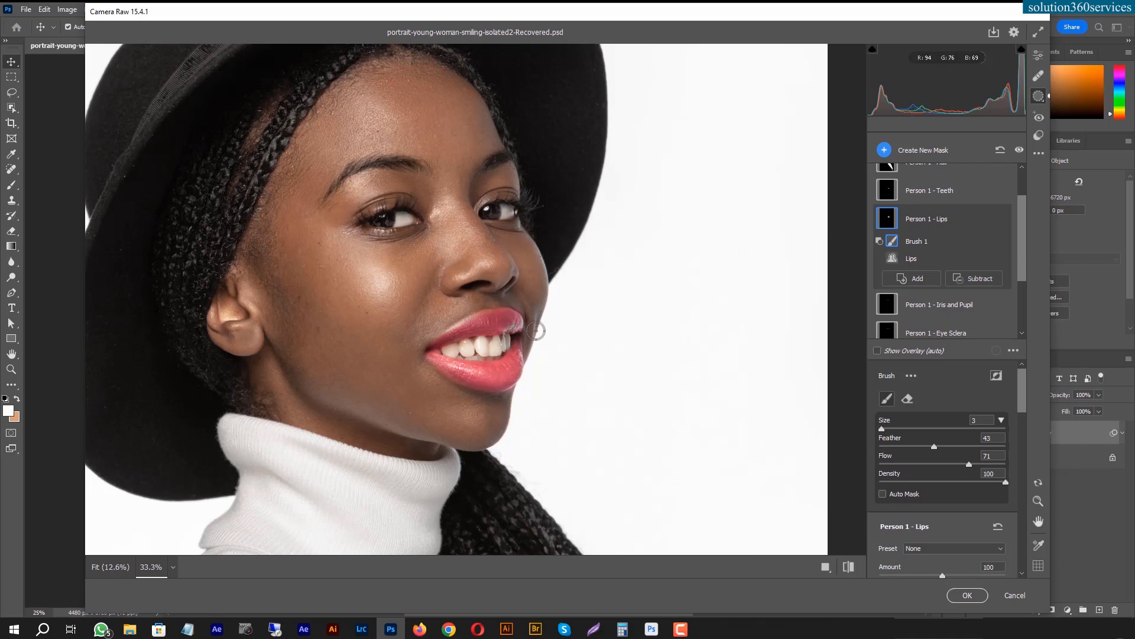
Step: Brighten the whites of the eyes by raising the Person 1 - Eye Sclera mask's exposure to +0.65
left_click_drag(1025, 234, 1025, 288)
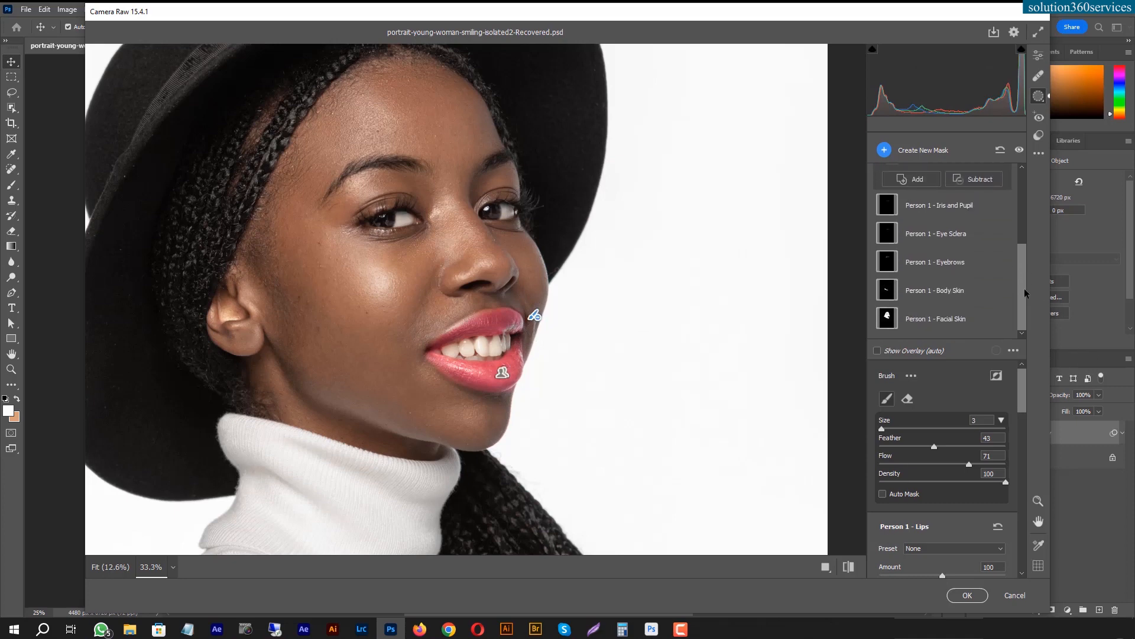
left_click(955, 211)
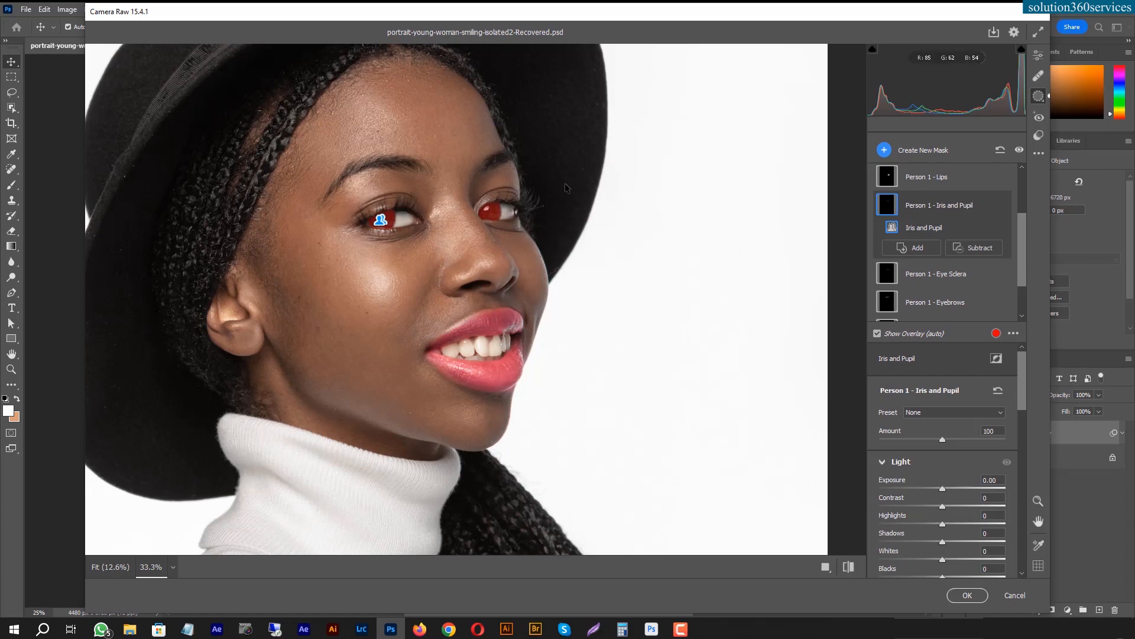
left_click(950, 275)
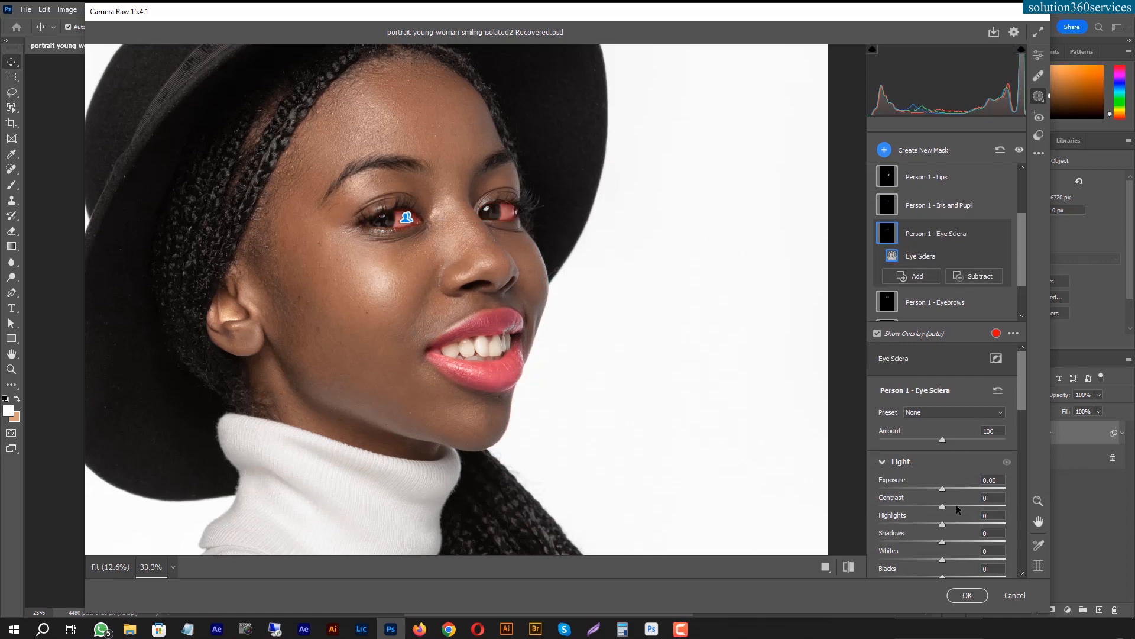
left_click_drag(944, 489, 953, 489)
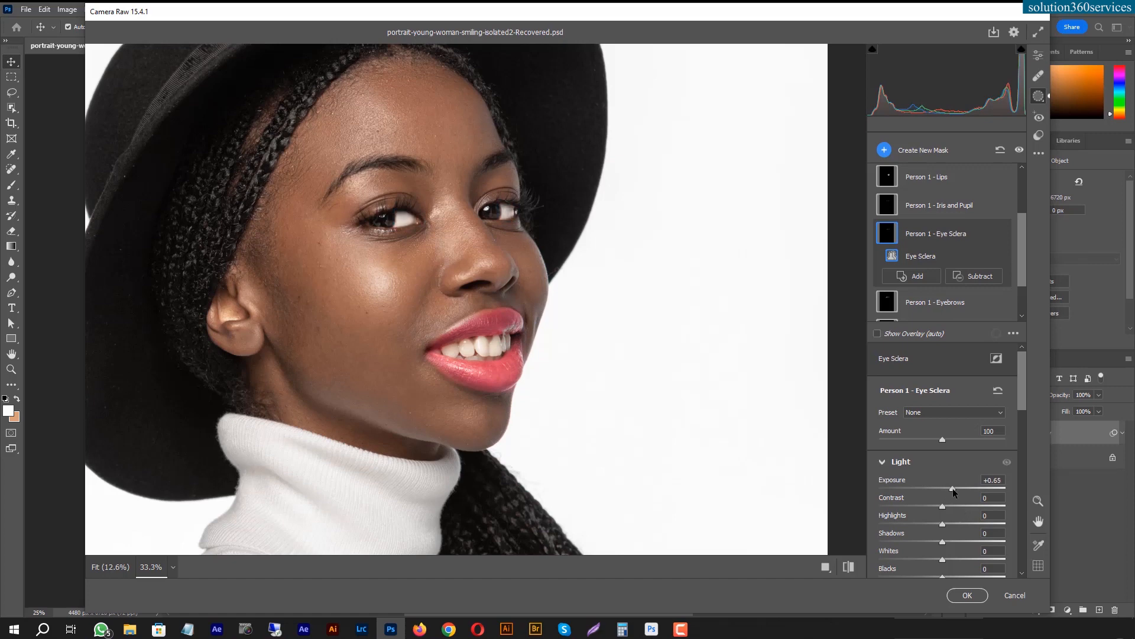
Step: Adjust the Person 1 - Body Skin mask with saturation +9 and exposure +0.30
left_click_drag(1022, 268, 1018, 292)
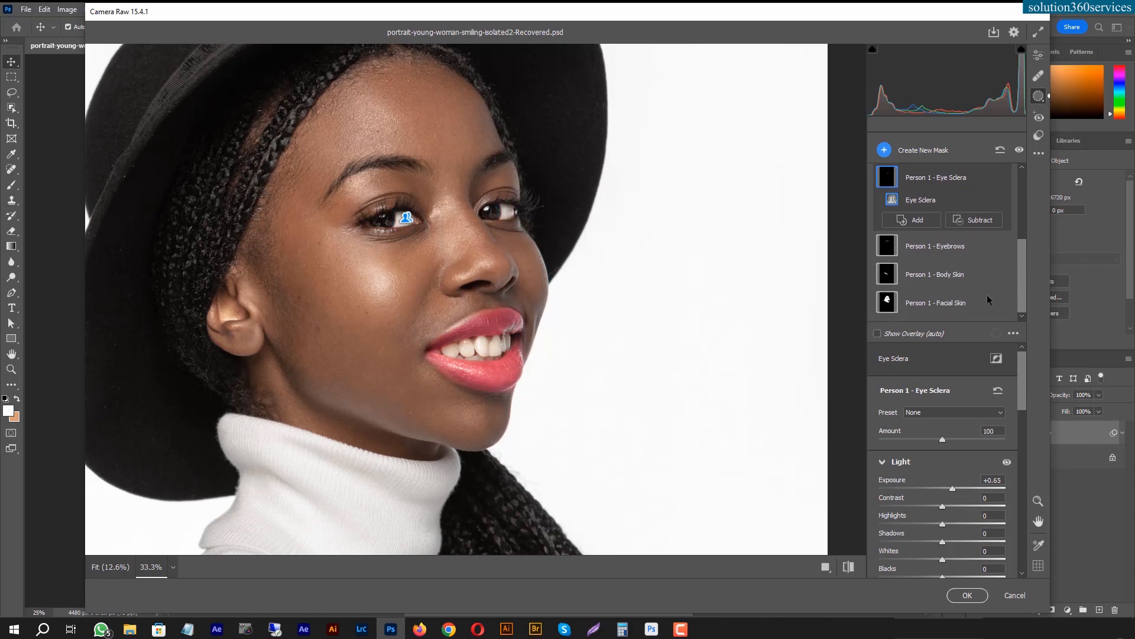
left_click(928, 272)
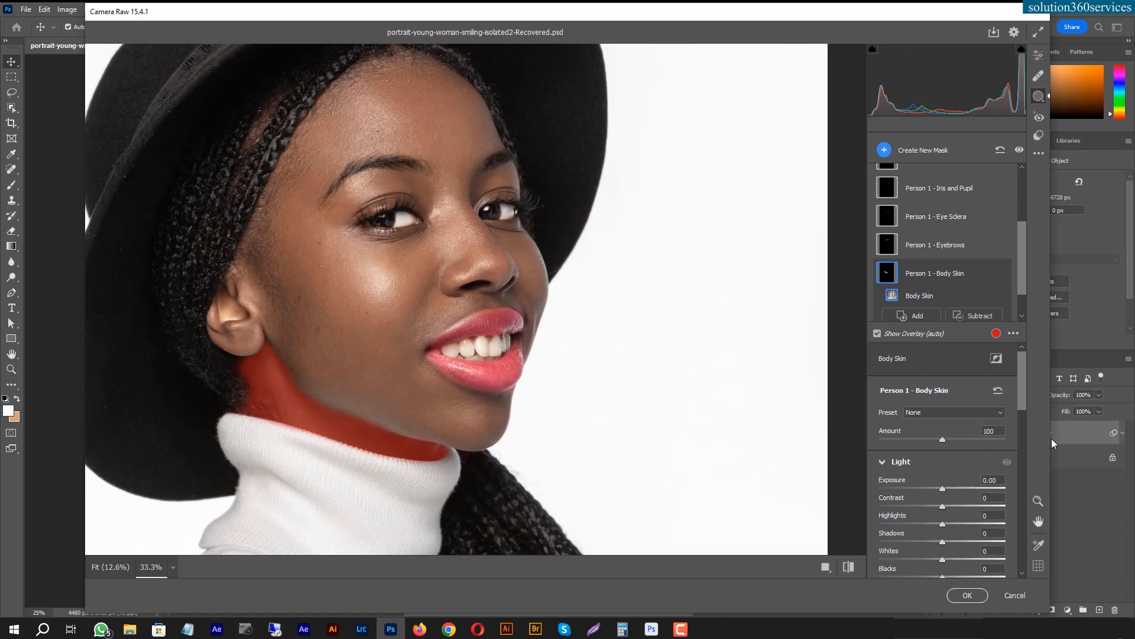
scroll(1023, 431, "down", 5)
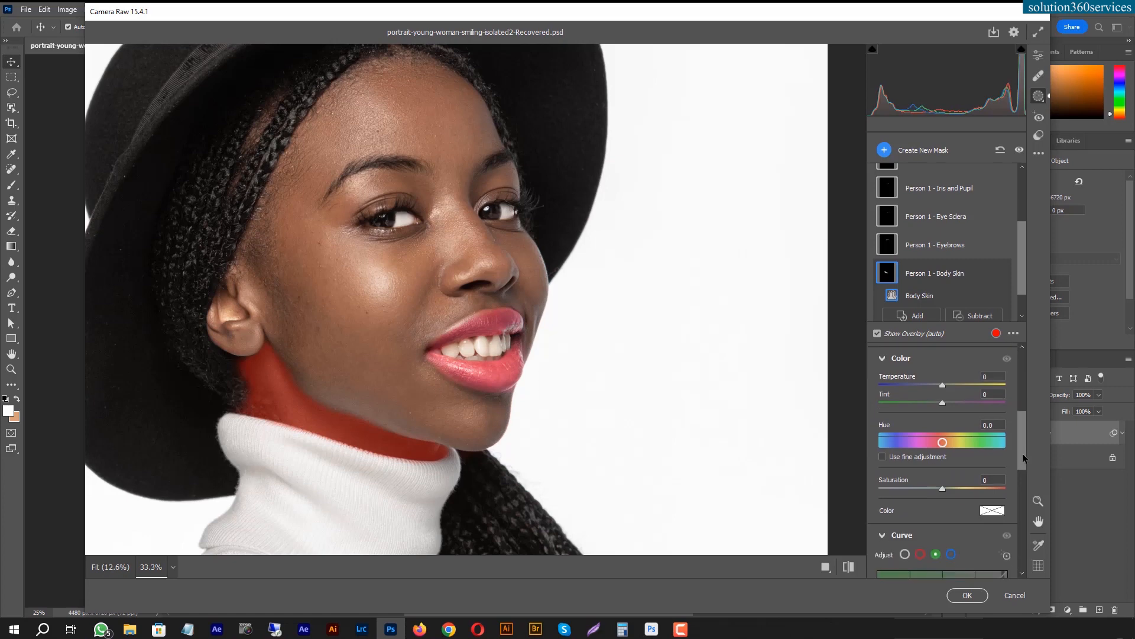
left_click_drag(943, 489, 950, 488)
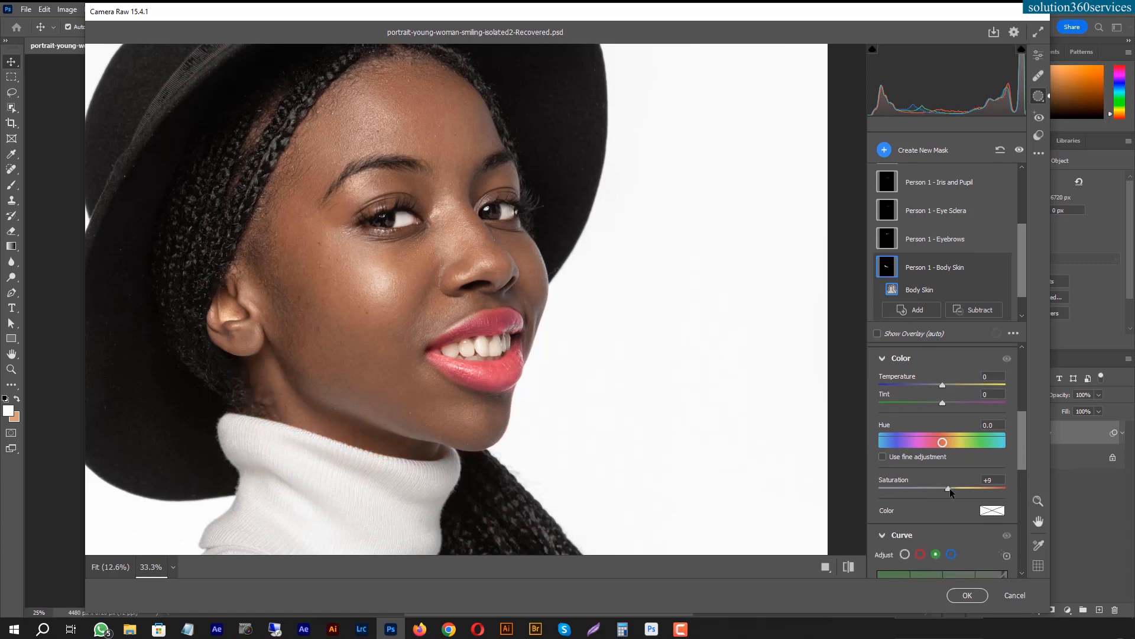
left_click_drag(1020, 433, 1023, 371)
left_click_drag(943, 488, 948, 489)
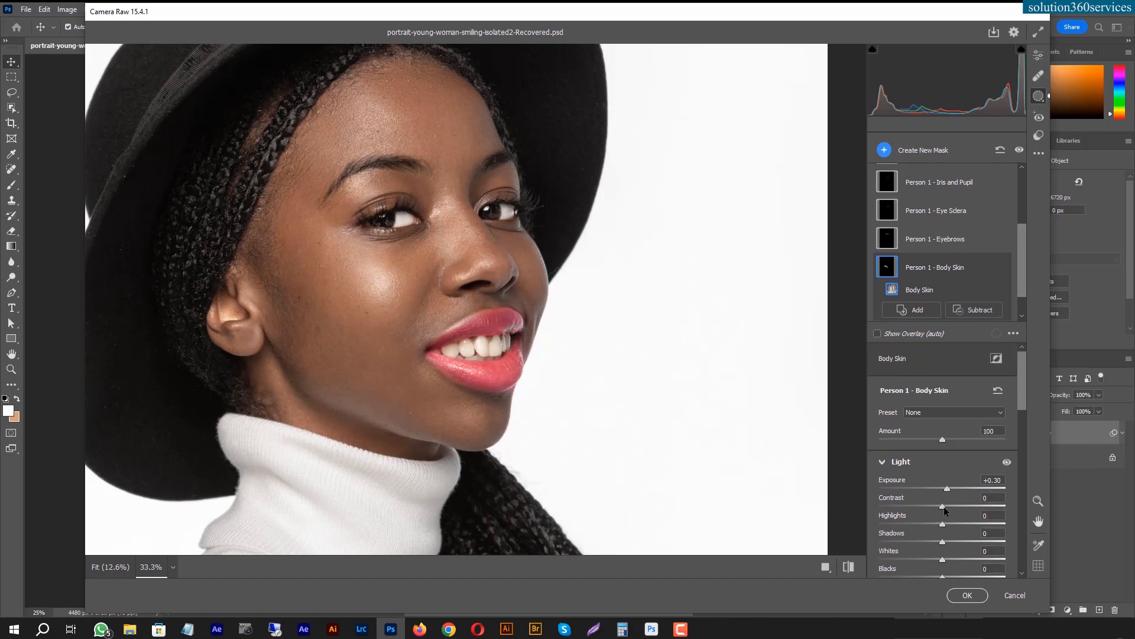
left_click_drag(943, 510, 944, 510)
Step: Adjust the Person 1 - Facial Skin mask with exposure +0.25, contrast +2, highlights -5 and whites +5, and raise its saturation slightly
scroll(1021, 290, "down", 2)
left_click(950, 306)
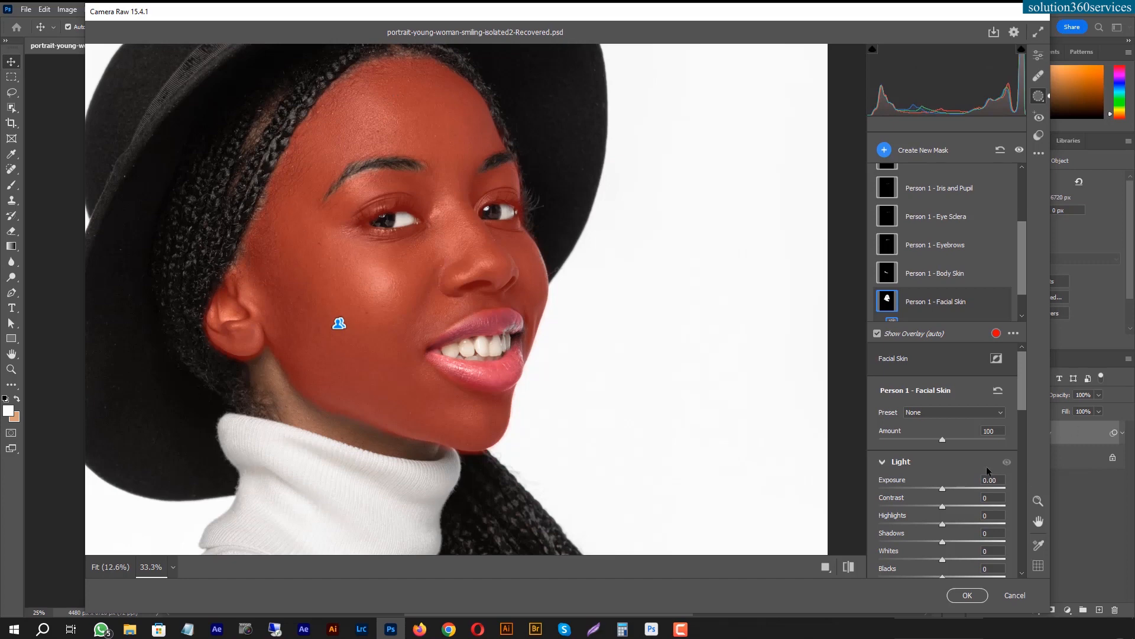
left_click_drag(946, 493, 944, 563)
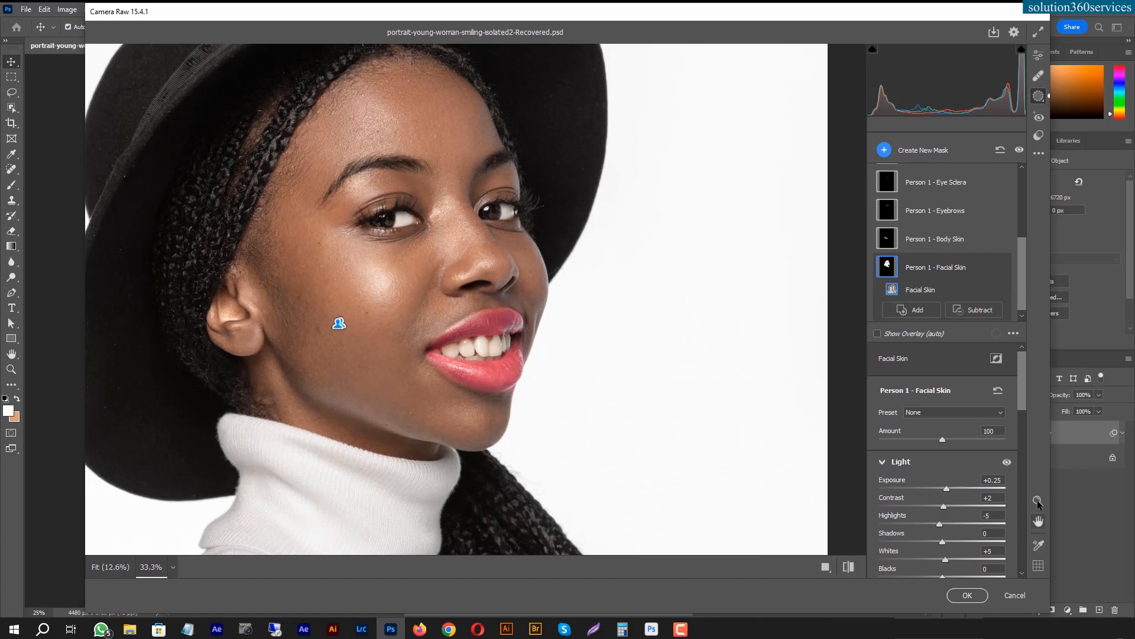
left_click_drag(1024, 382, 1026, 445)
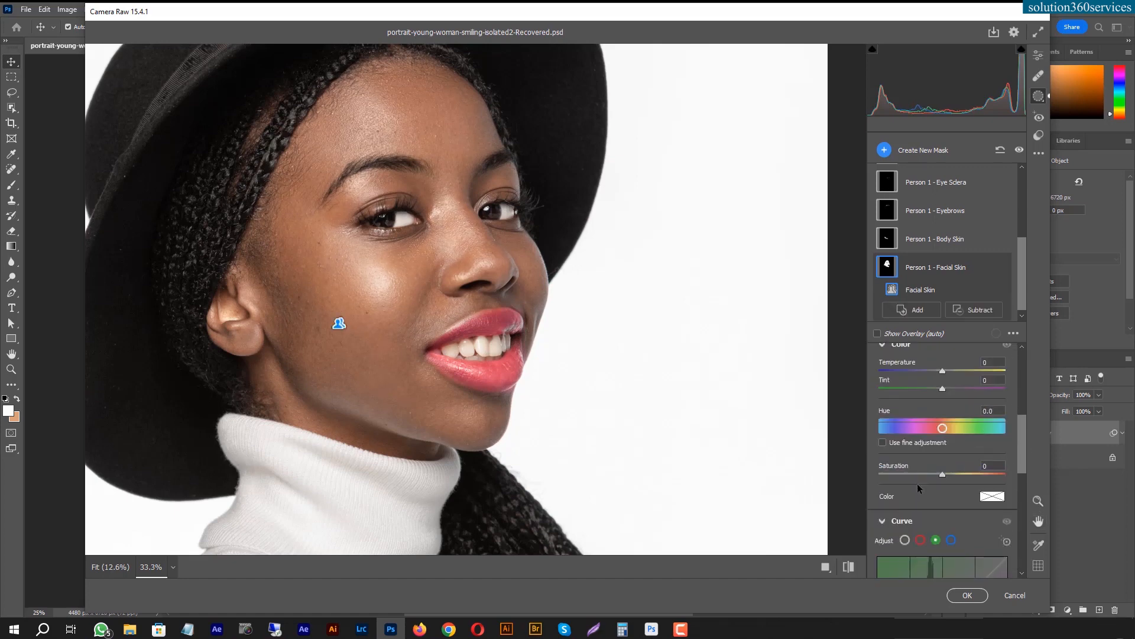
left_click_drag(943, 475, 948, 474)
Step: Soften the facial skin with clarity -21, texture +7 and dehaze -20
left_click_drag(1018, 449, 1029, 506)
scroll(926, 508, "down", 3)
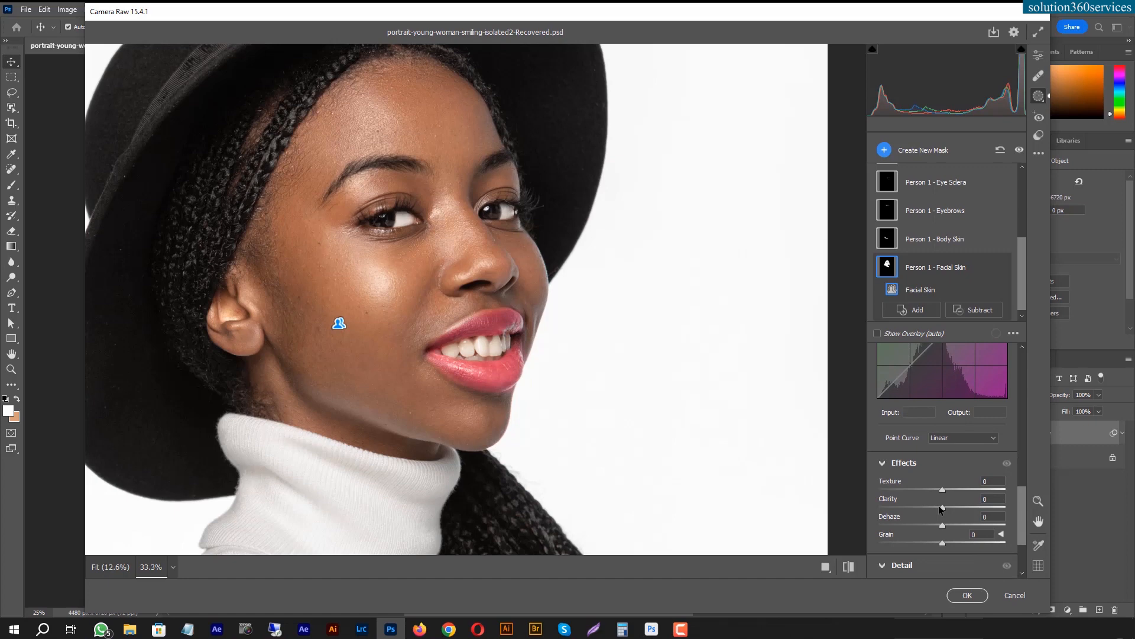
left_click_drag(940, 507, 928, 508)
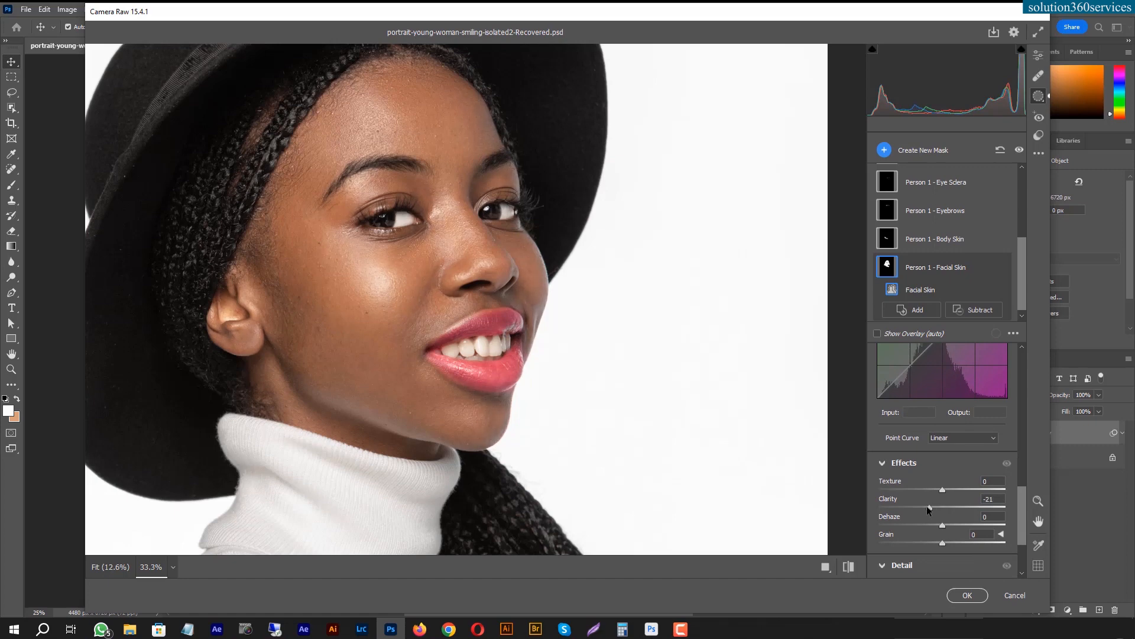
left_click(946, 488)
left_click_drag(928, 522, 930, 524)
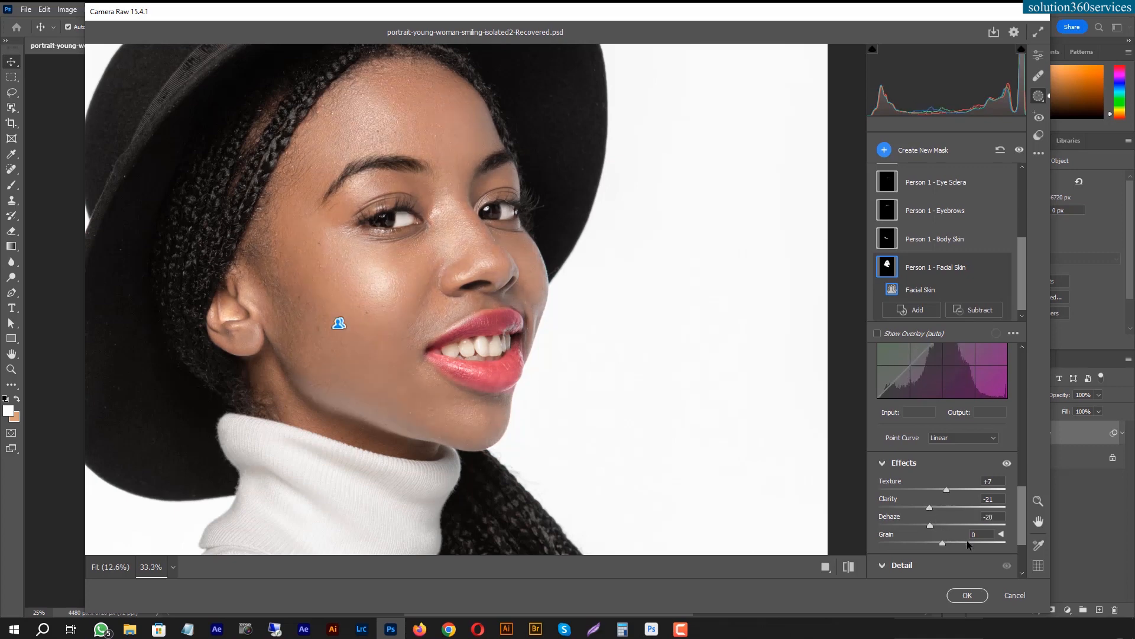
Step: Raise the Facial Skin mask's saturation to +86 and apply the Camera Raw edits to the layer
left_click_drag(1021, 503, 1021, 449)
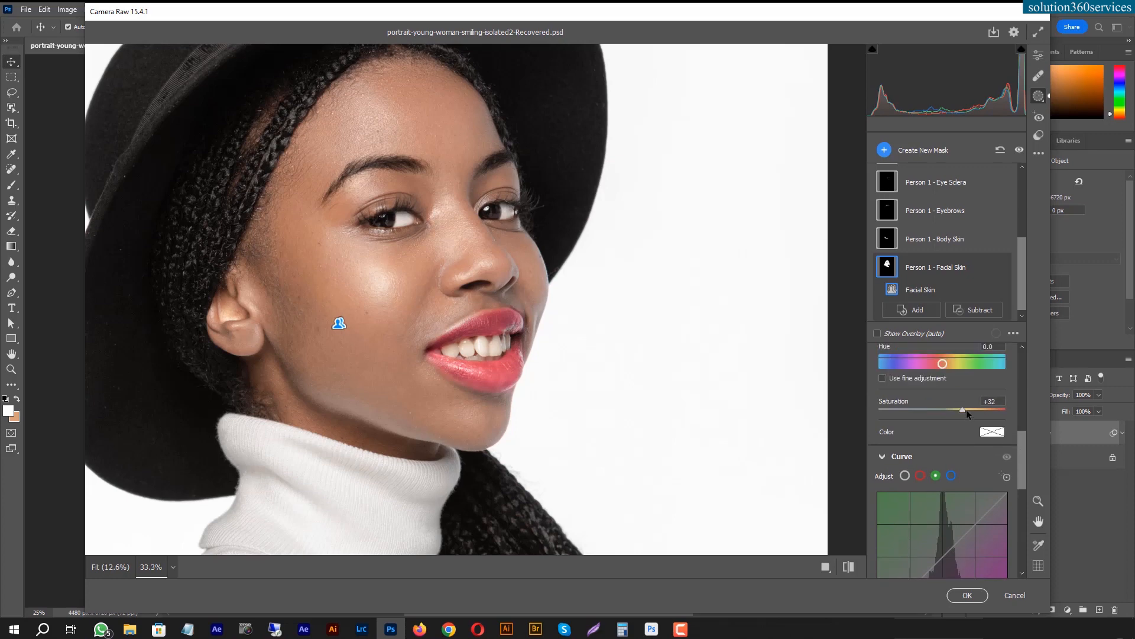
left_click_drag(963, 409, 979, 410)
left_click_drag(999, 412, 998, 411)
scroll(1026, 271, "down", 1)
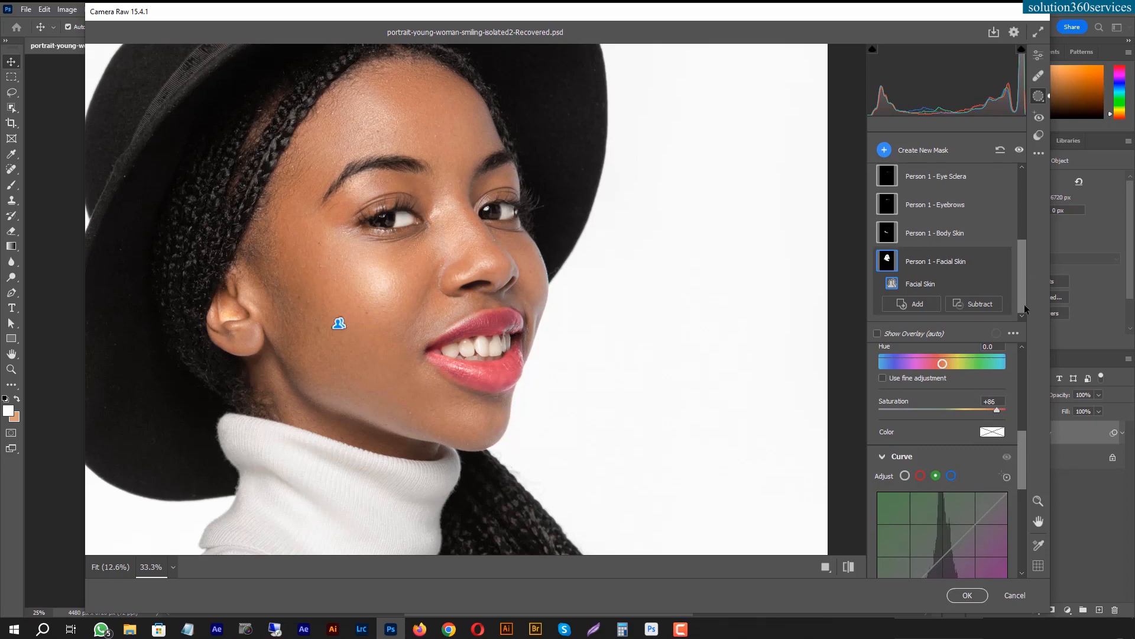
scroll(1027, 270, "up", 5)
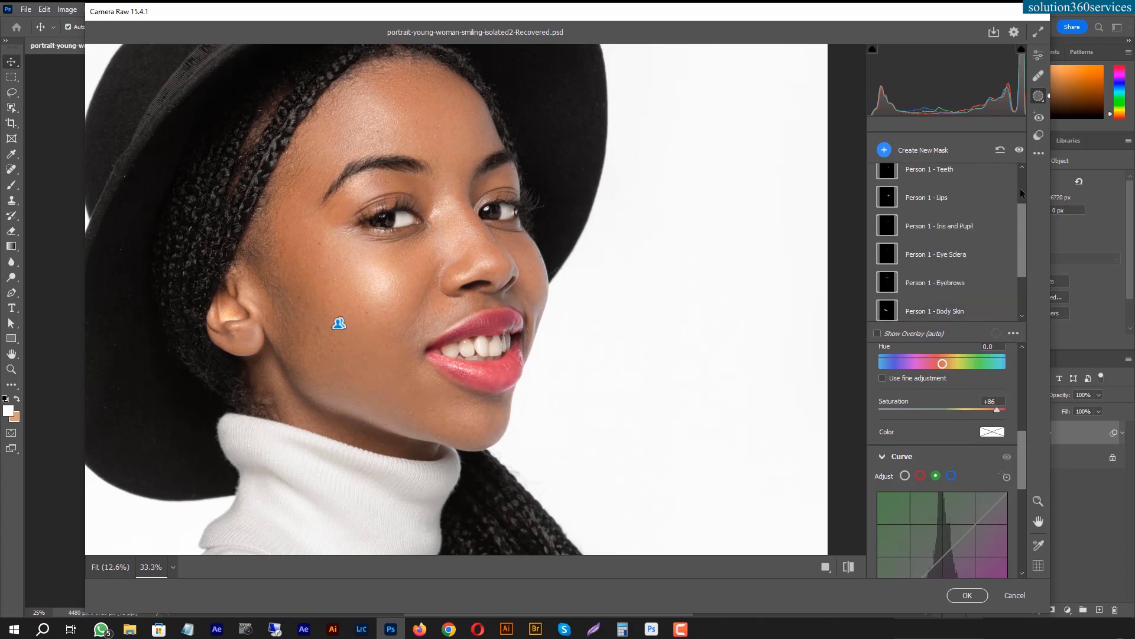
left_click(967, 595)
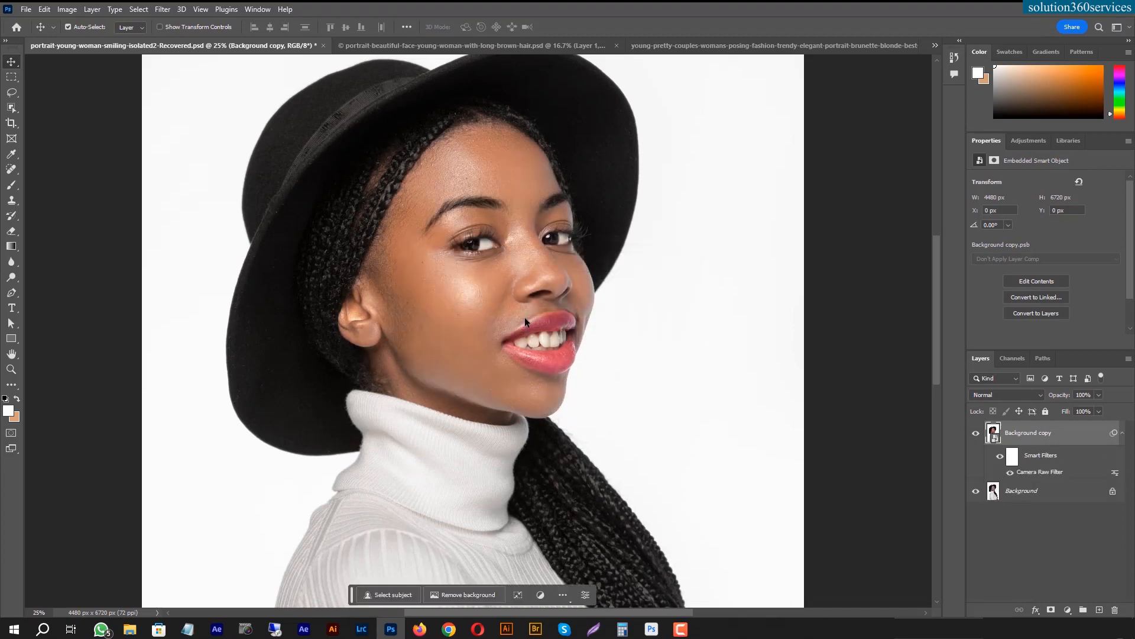
Step: Compare the portrait before and after by toggling the Background copy layer and its smart filters, and check its Camera Raw filter without changing anything
left_click(975, 436)
left_click(976, 435)
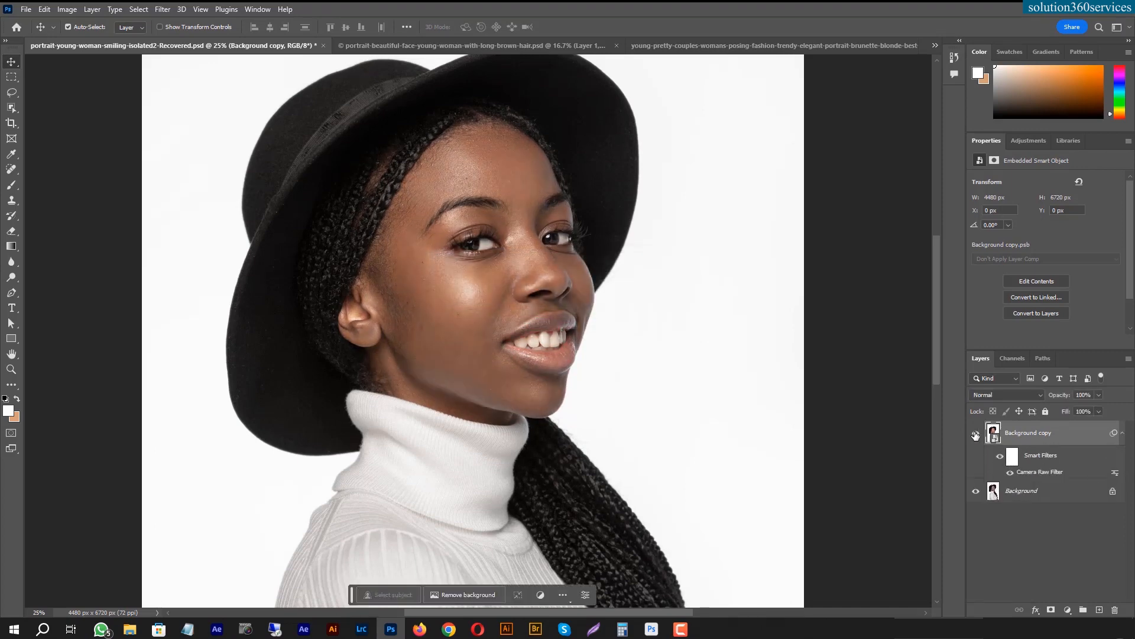
left_click(976, 435)
left_click(976, 435)
left_click(976, 435)
left_click(976, 435)
left_click(976, 435)
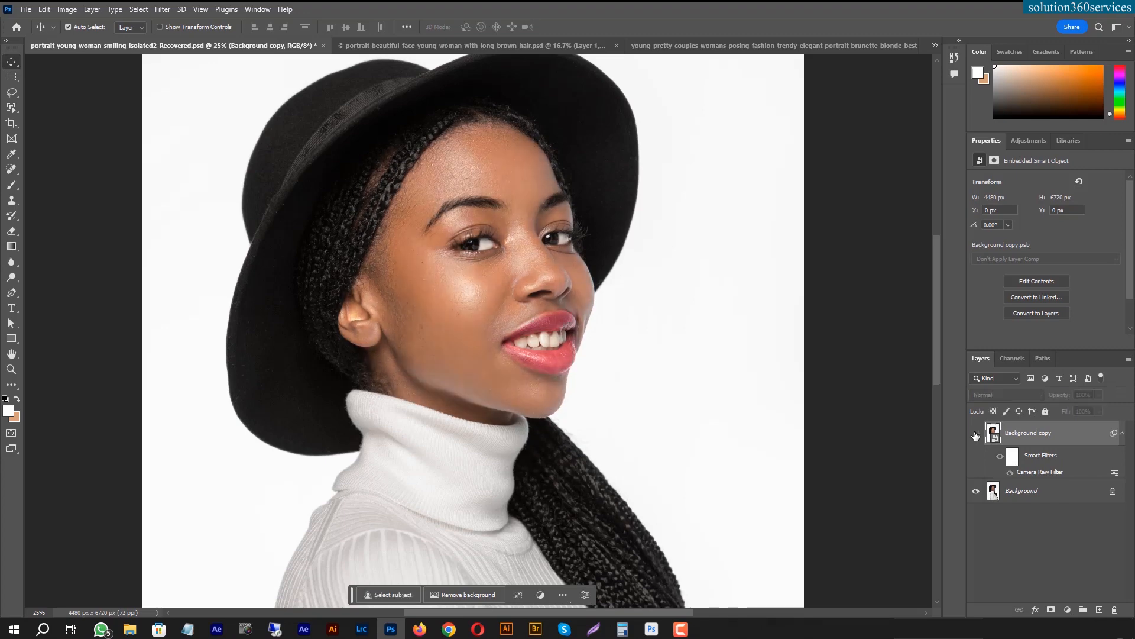
left_click(976, 435)
left_click(976, 435)
left_click(976, 436)
left_click(999, 460)
left_click(1000, 460)
double_click(1040, 472)
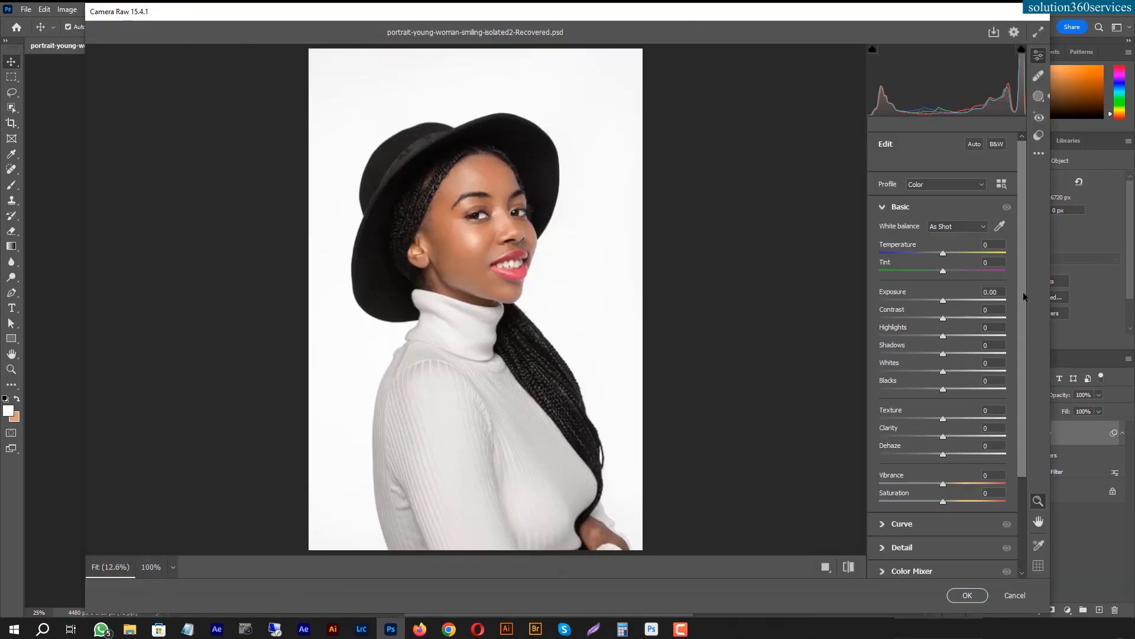
left_click(1014, 596)
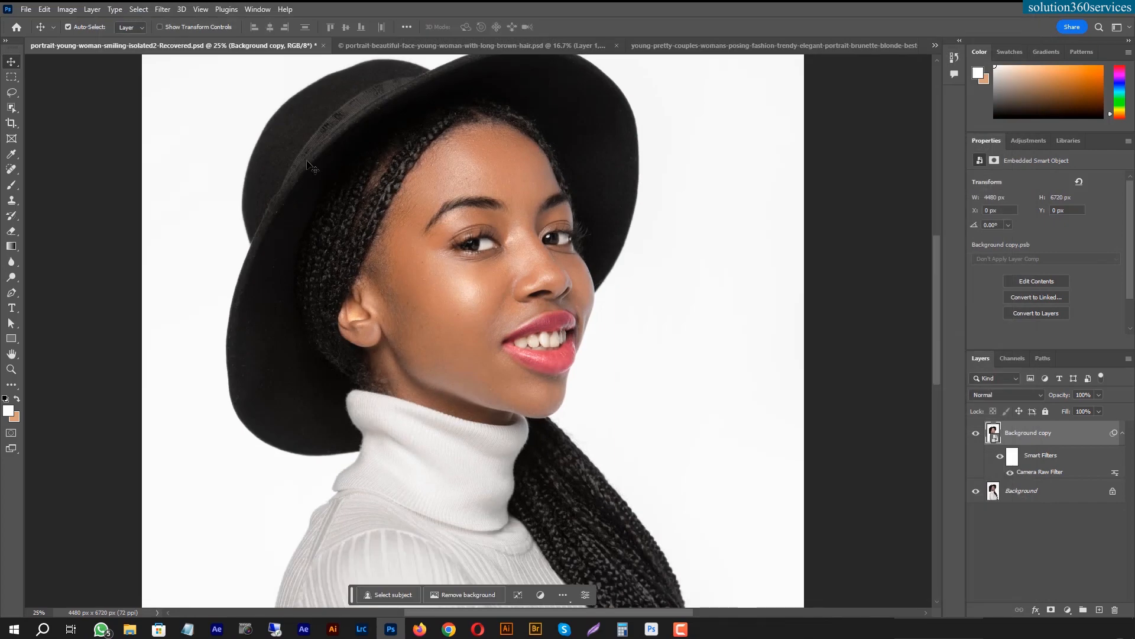
Step: Switch to the portrait-beautiful-face-young-woman-with-long-brown-hair document, duplicate Layer 1 and convert the copy to a smart object
left_click(454, 47)
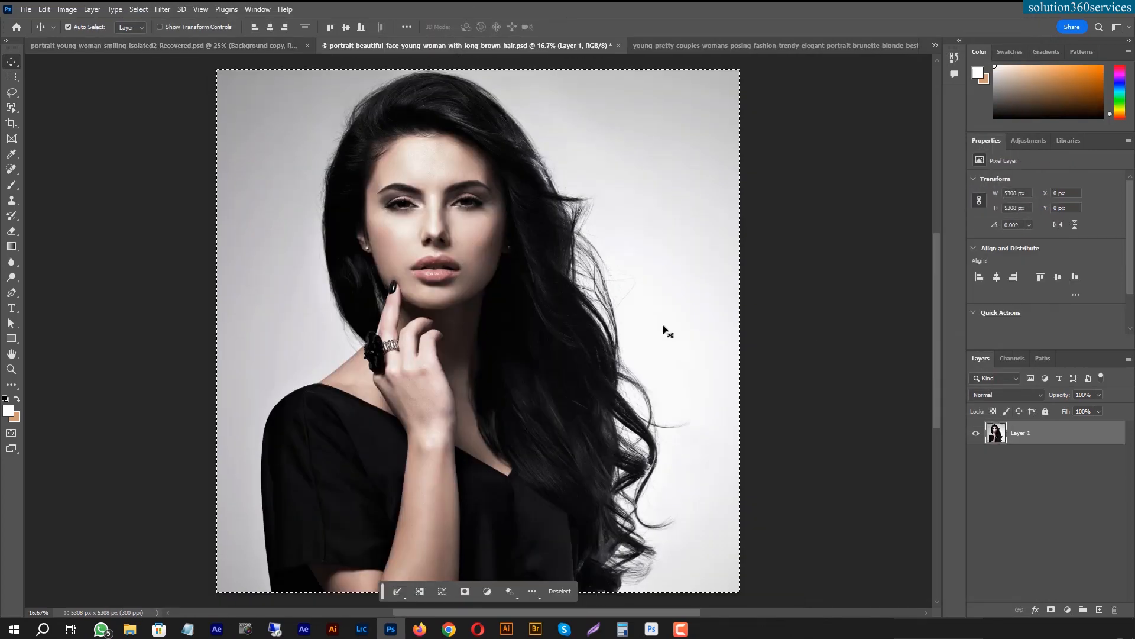
left_click_drag(1069, 434, 1099, 609)
right_click(1041, 438)
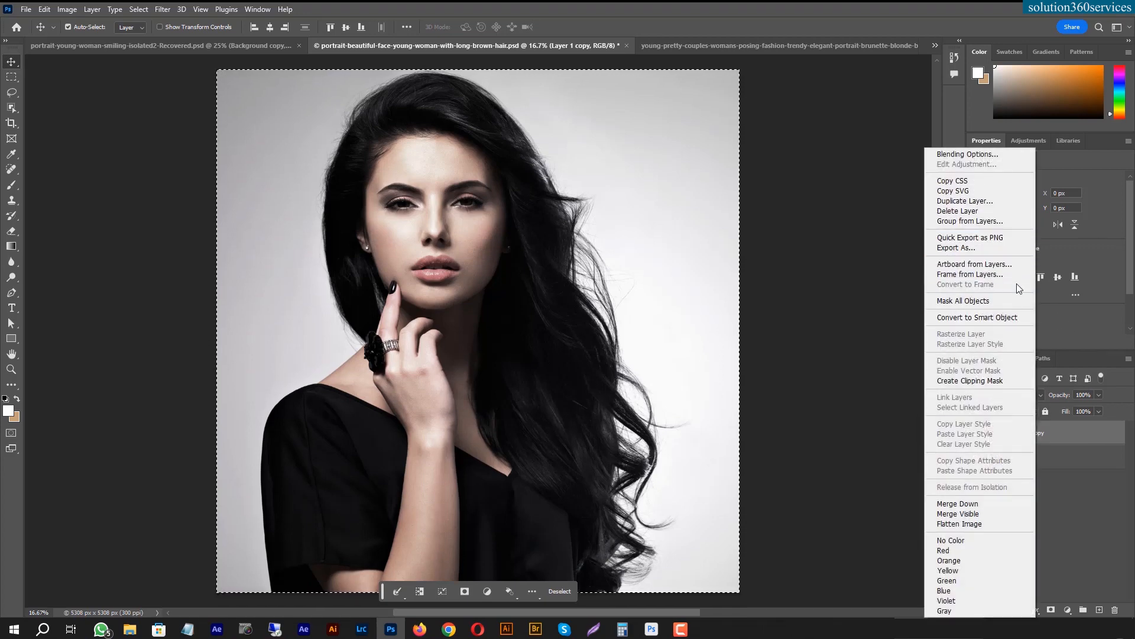
left_click(1012, 318)
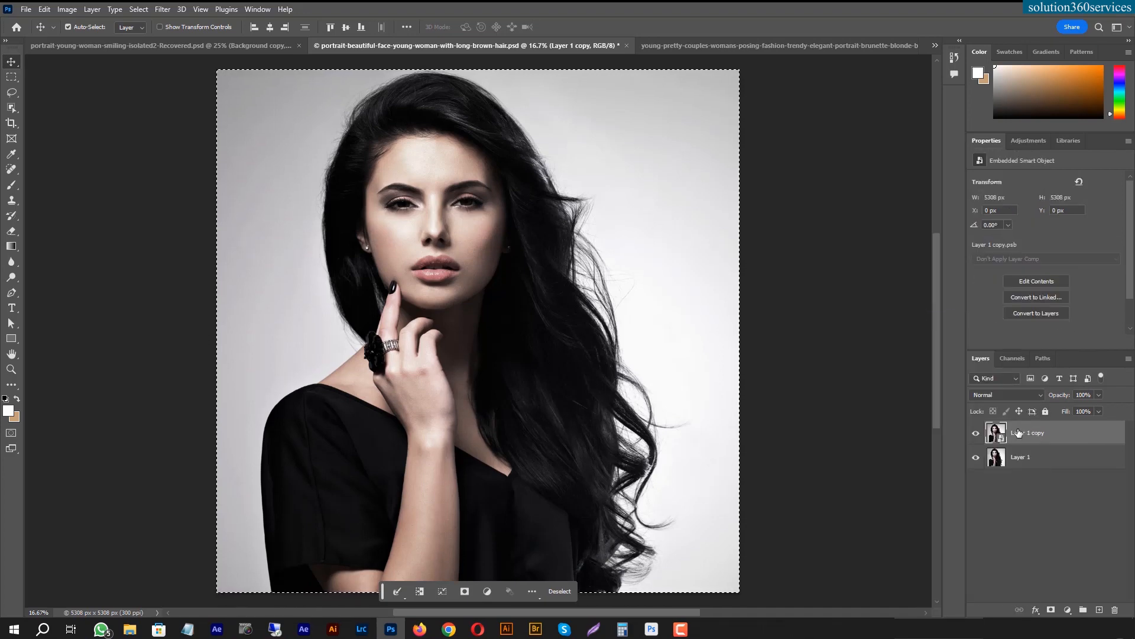
Step: Open the Camera Raw Filter on Layer 1 copy and start a people mask for Person 1
left_click(163, 9)
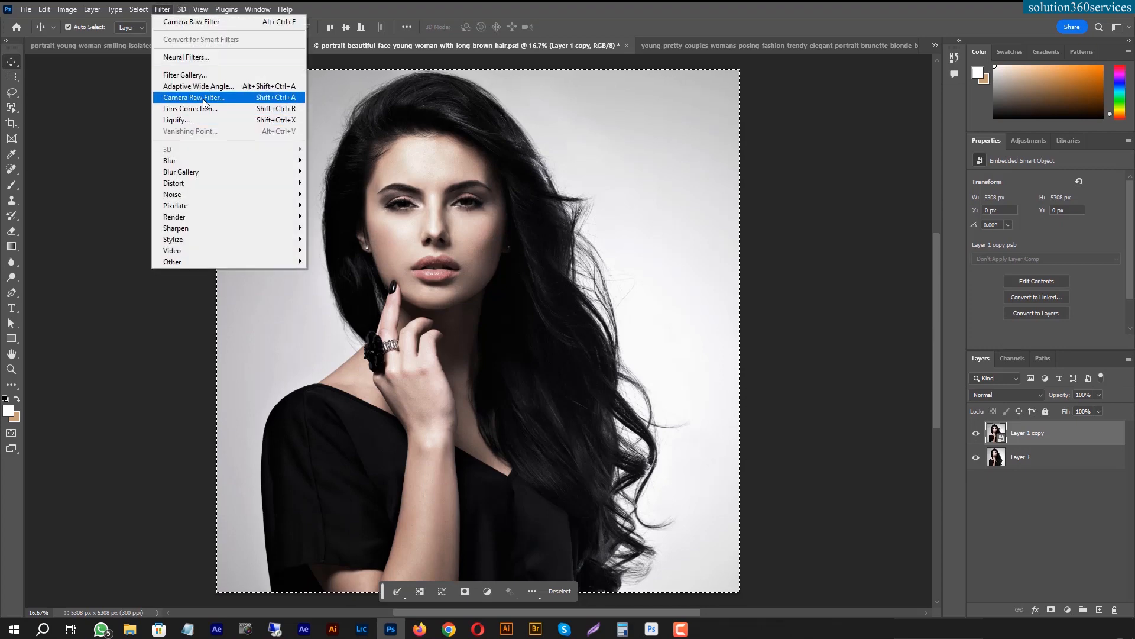
left_click(194, 97)
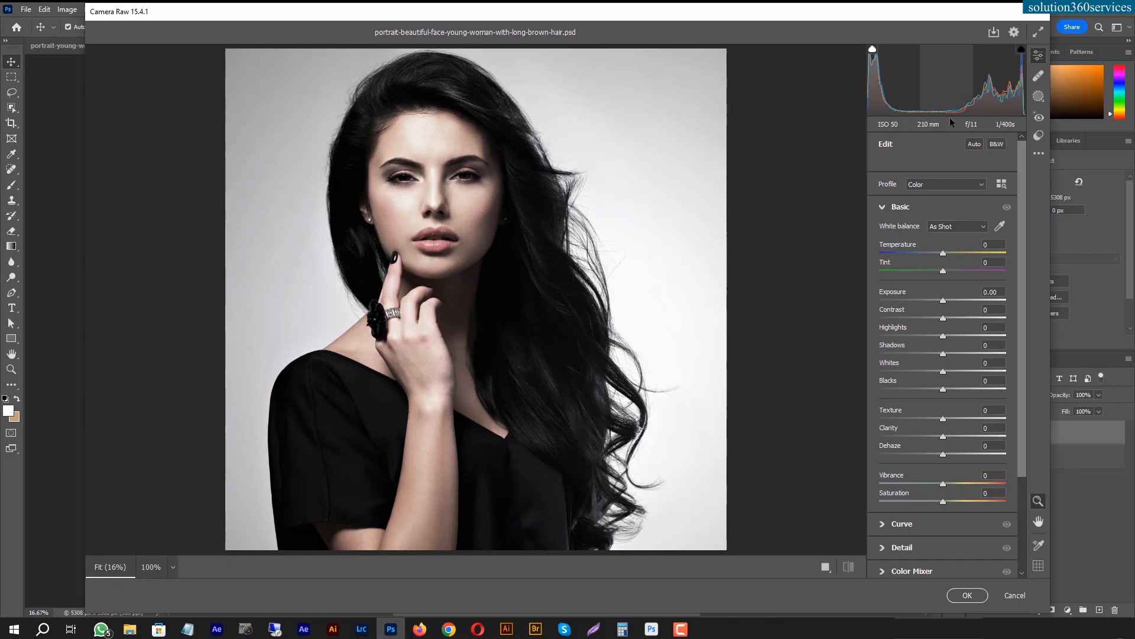
left_click(1039, 97)
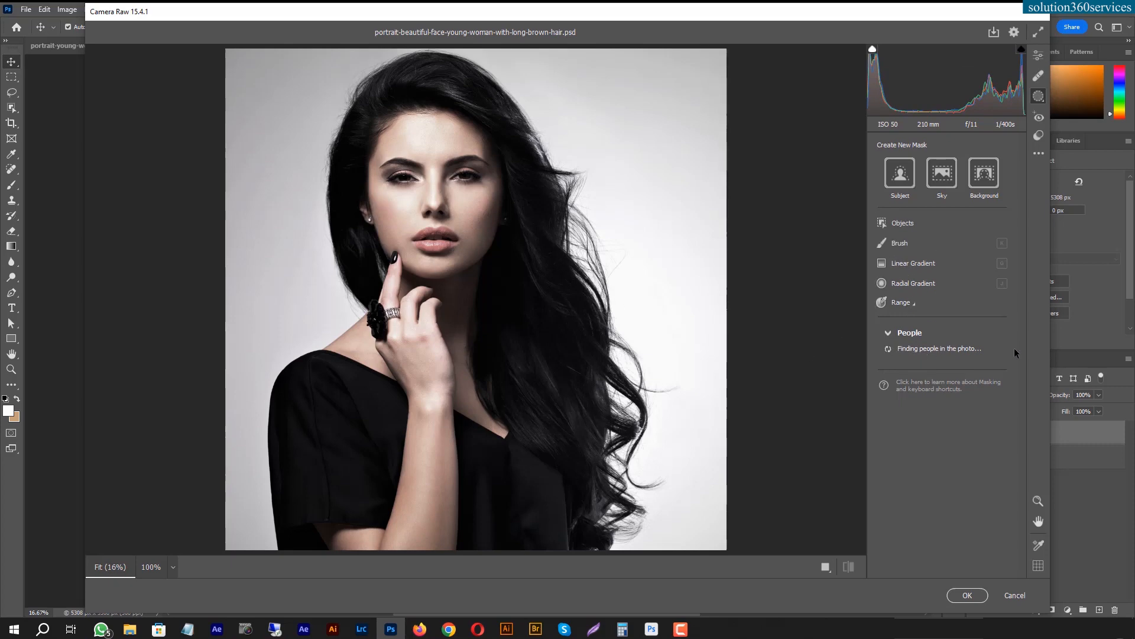
left_click(887, 362)
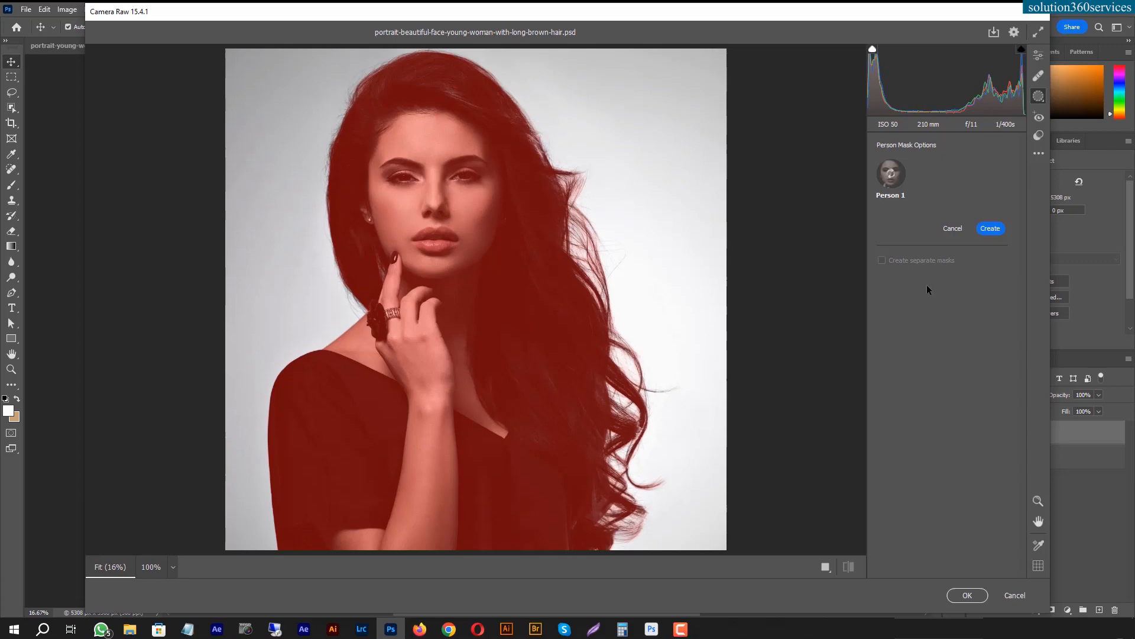
Step: Create nine separate masks for Person 1: facial skin, body skin, eyebrows, eye sclera, iris and pupil, lips, teeth, hair and clothes
left_click(883, 250)
left_click(882, 263)
left_click(882, 276)
left_click(882, 288)
left_click(882, 299)
left_click(882, 312)
left_click(883, 324)
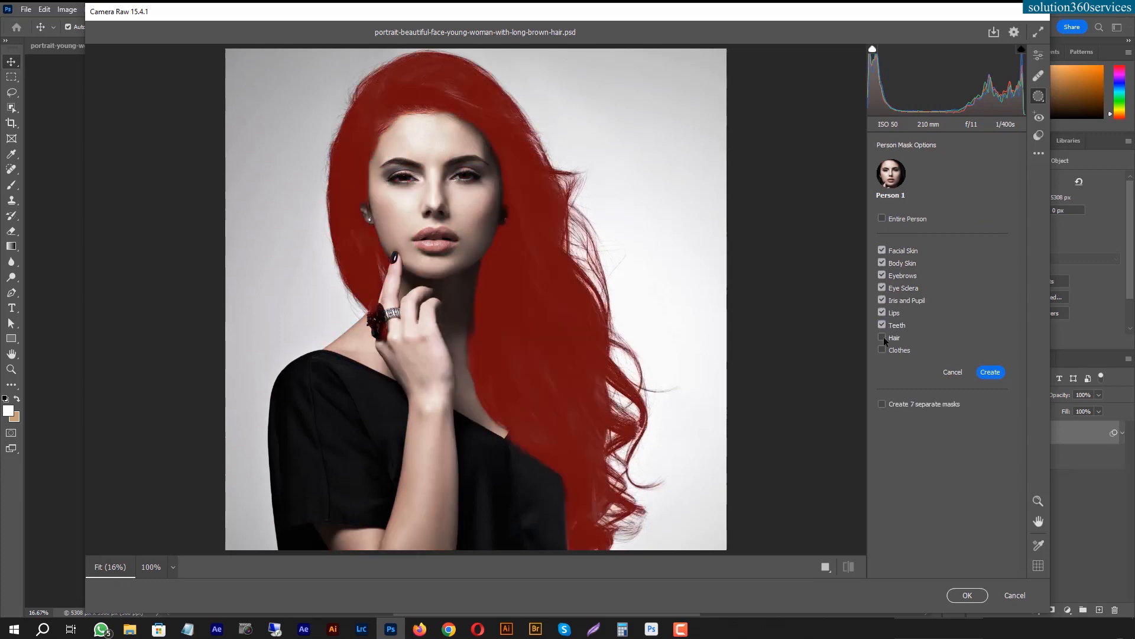
left_click(883, 350)
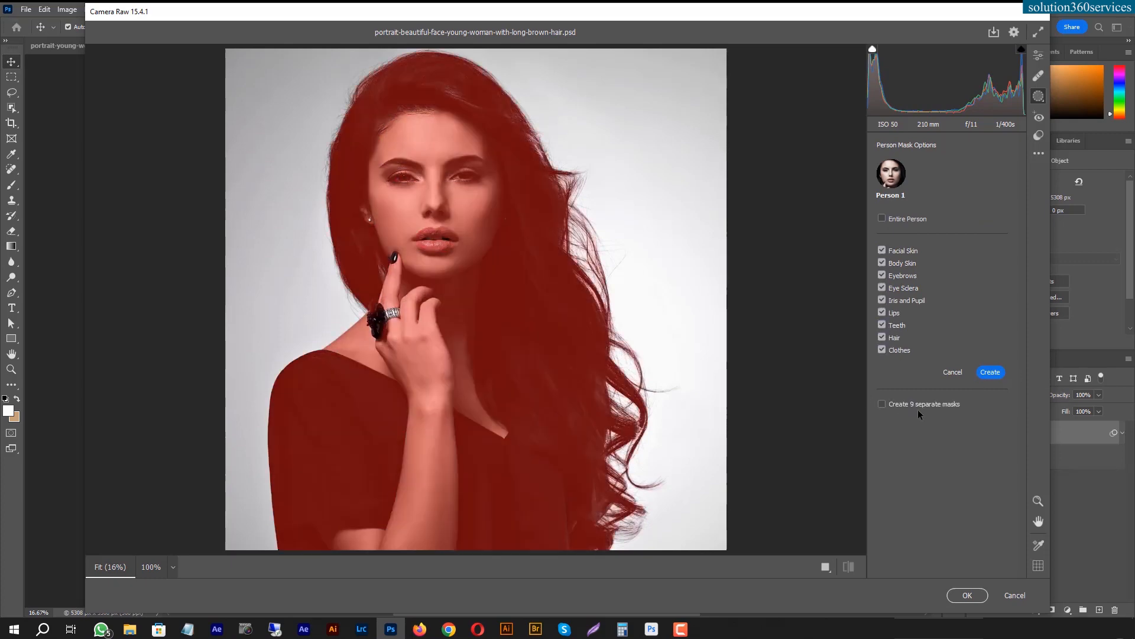
left_click(992, 372)
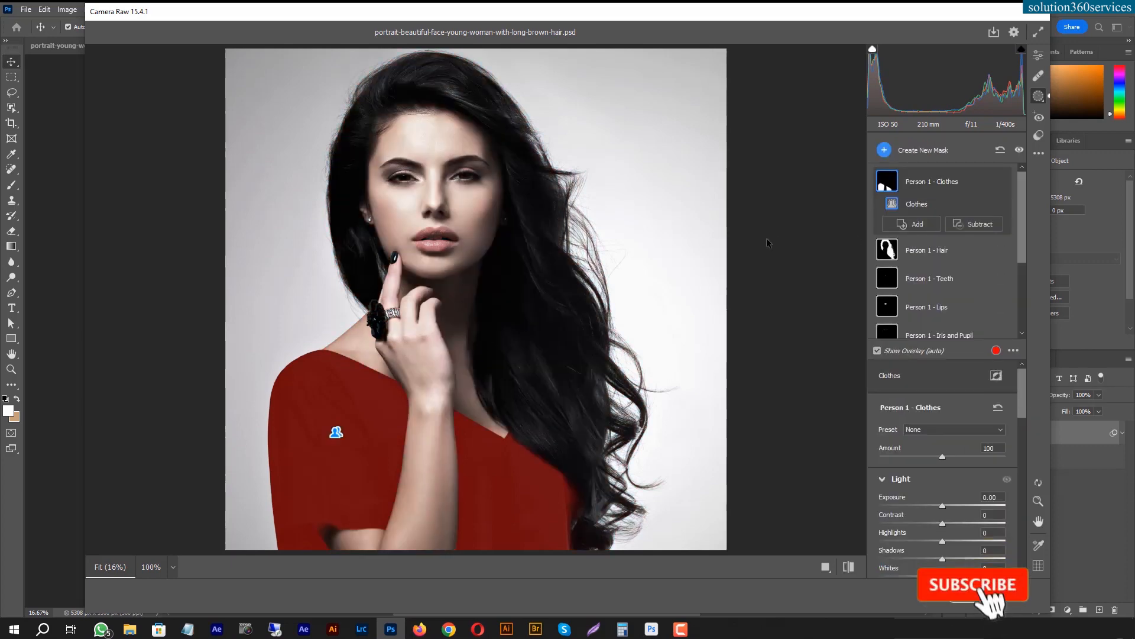
Step: On the Person 1 hair mask, set Exposure to +0.15 and adjust the Light tones to bring out the hair
left_click(940, 250)
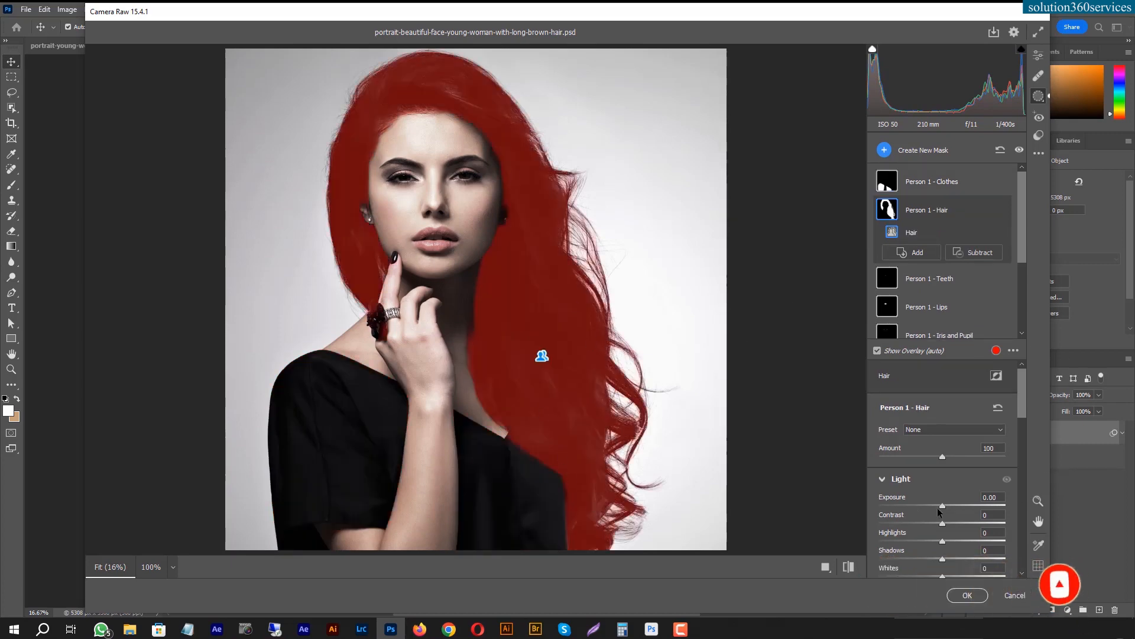
left_click_drag(942, 507, 944, 506)
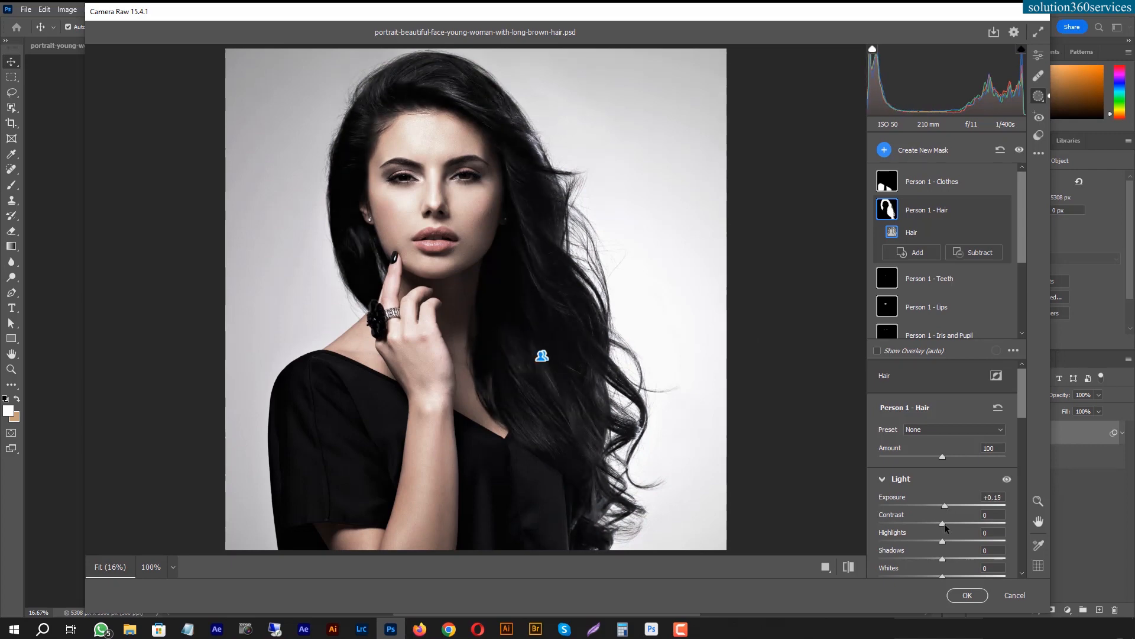
mouse_move(951, 523)
left_mouse_down()
mouse_move(937, 528)
mouse_move(948, 524)
mouse_move(954, 539)
left_mouse_up()
left_click_drag(943, 558, 944, 560)
Step: Check the teeth mask, and raise the Saturation of the Person 1 lips mask to +56
left_click(953, 274)
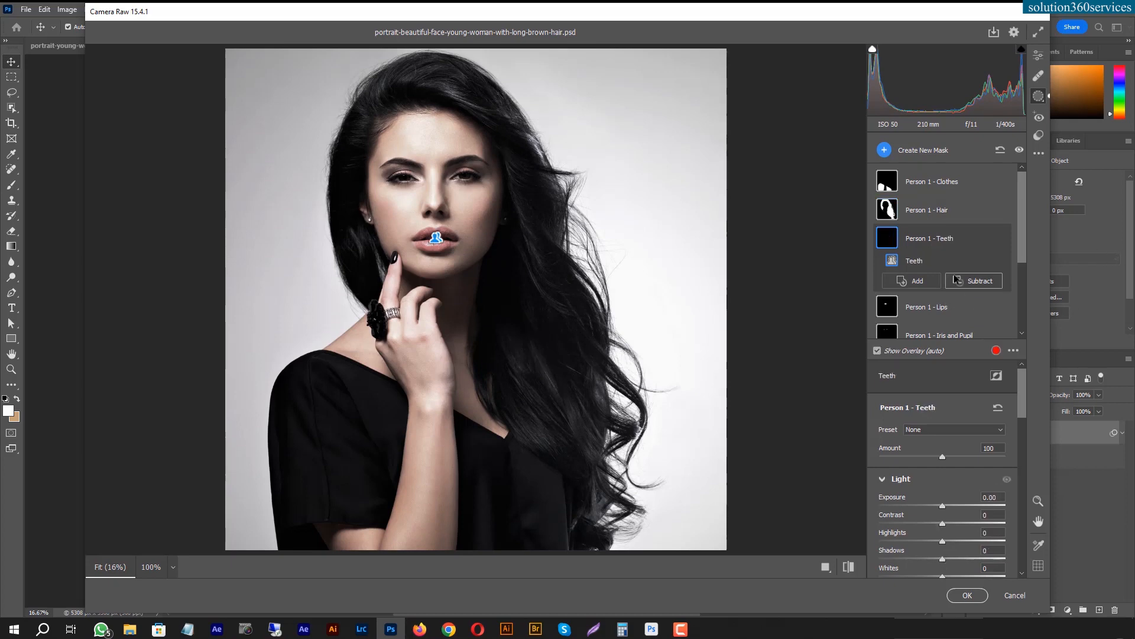
left_click(932, 309)
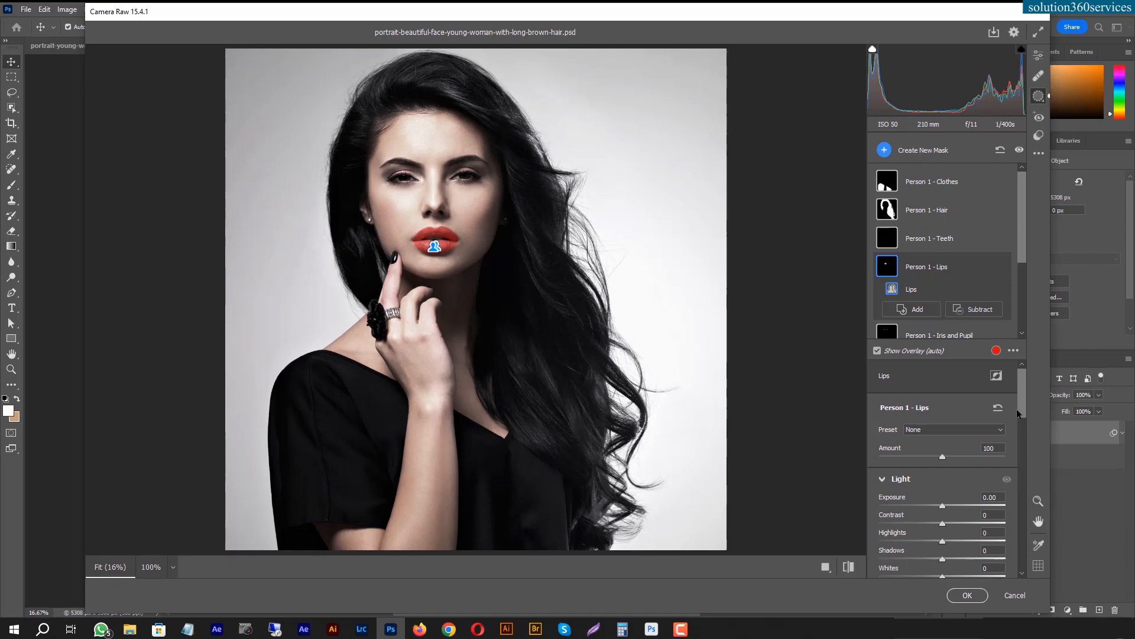
left_click_drag(1023, 392, 1022, 445)
left_click_drag(945, 516, 961, 517)
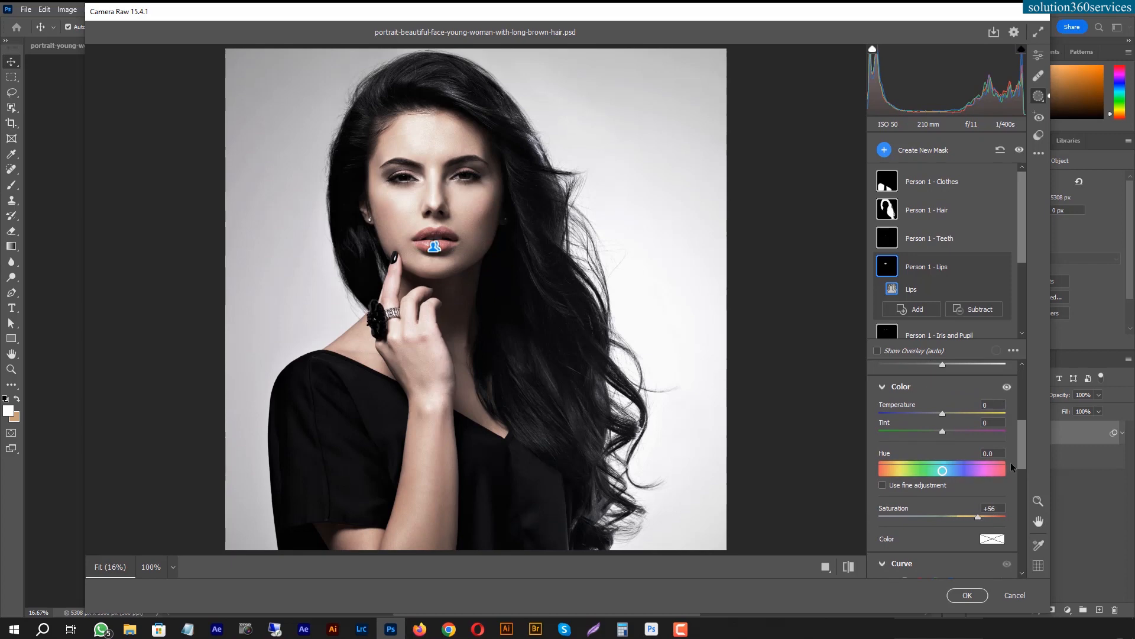
Step: Add a midpoint to the lips mask's red curve and pull its green curve's midpoint slightly down for pinker lips
left_click_drag(1021, 452, 1021, 484)
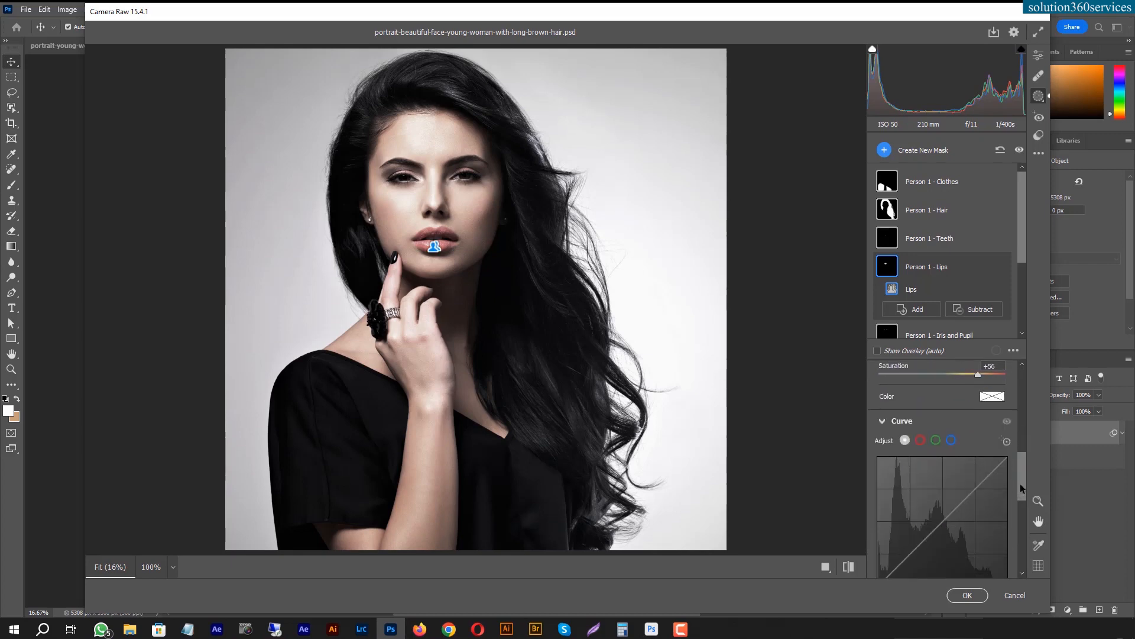
left_click(921, 440)
left_click(942, 521)
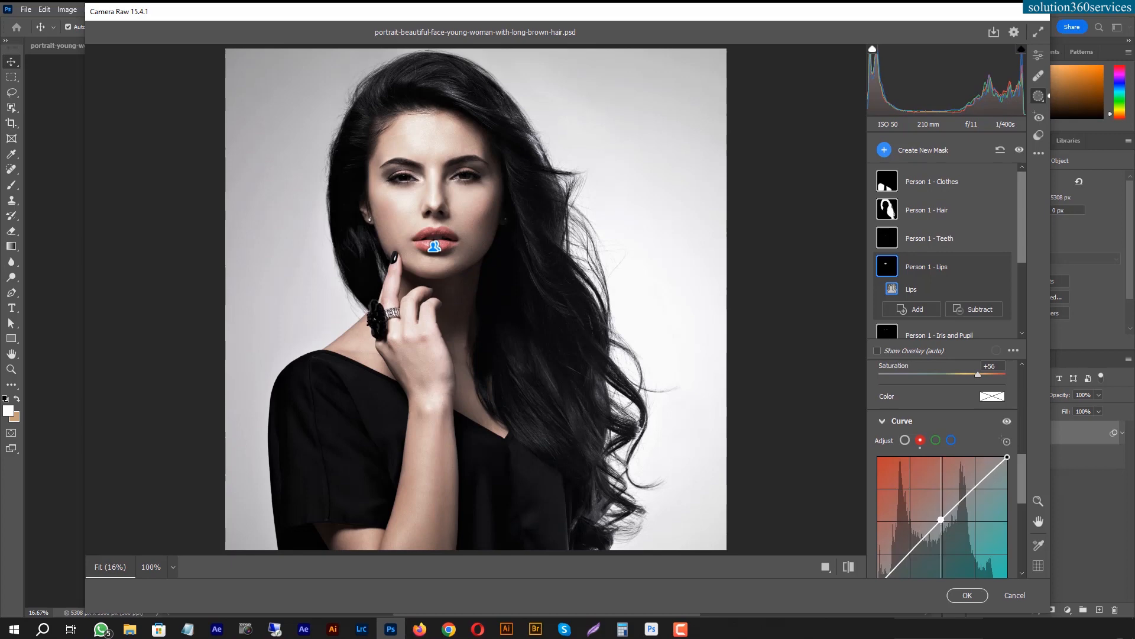
left_click(936, 441)
left_click_drag(948, 524, 948, 527)
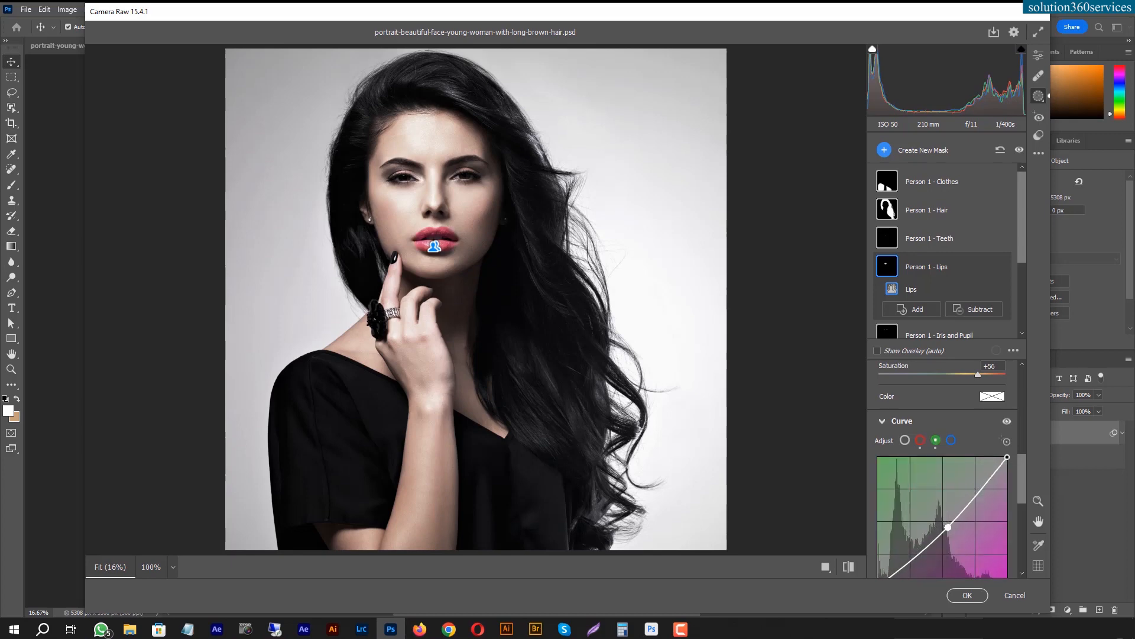
Step: Check the iris and pupil mask, and brighten the Person 1 eye sclera mask to Exposure +0.65
left_click_drag(1023, 244, 1019, 283)
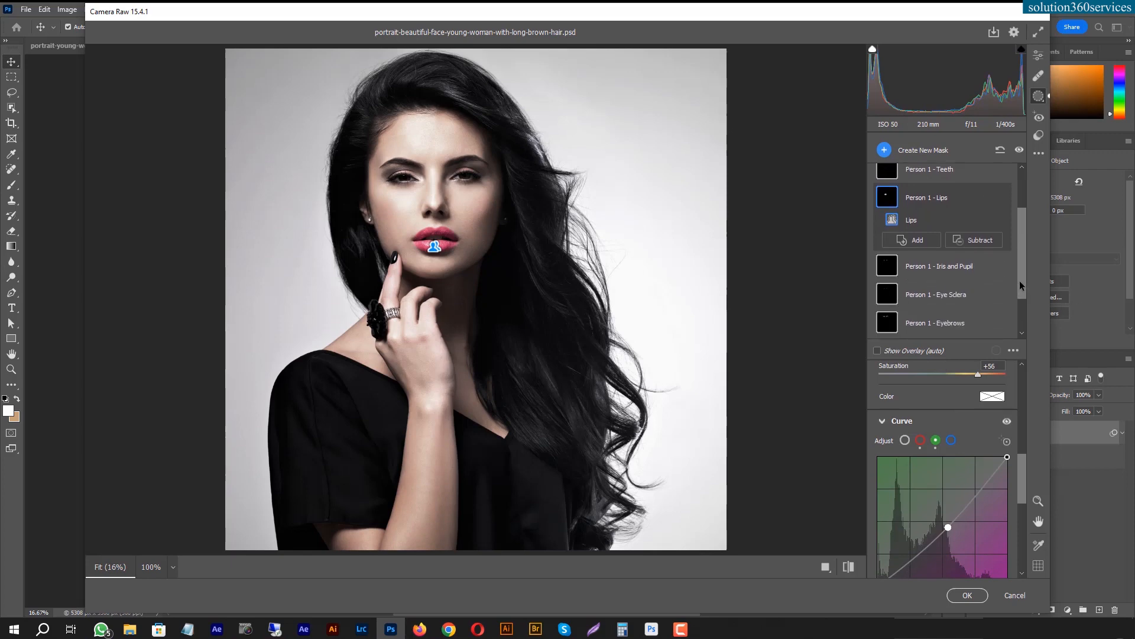
left_click(931, 267)
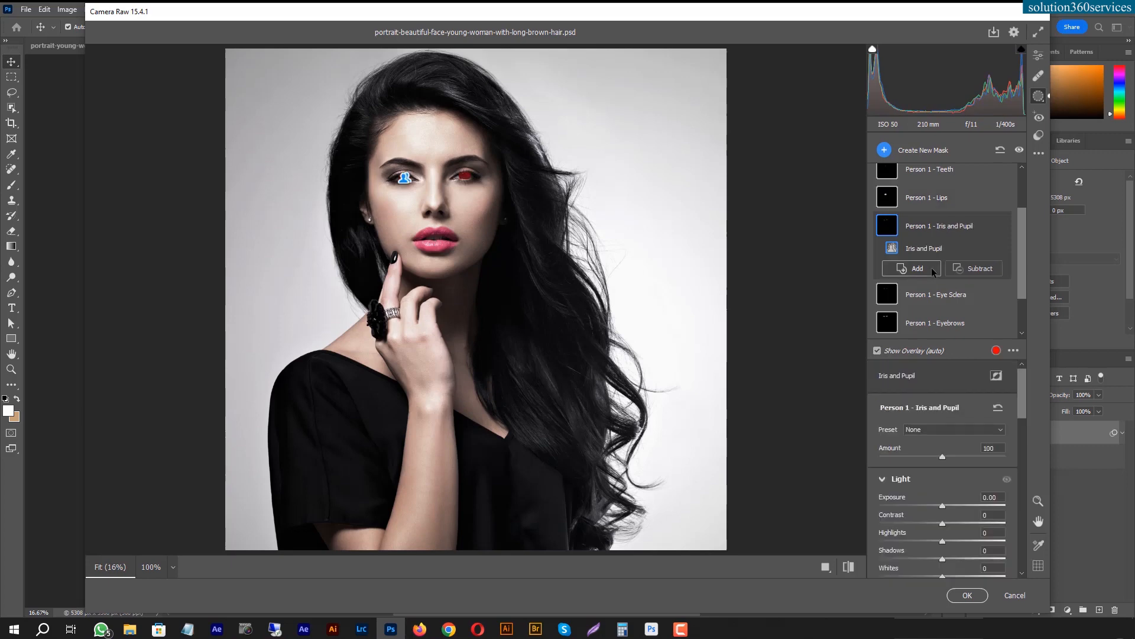
left_click(928, 297)
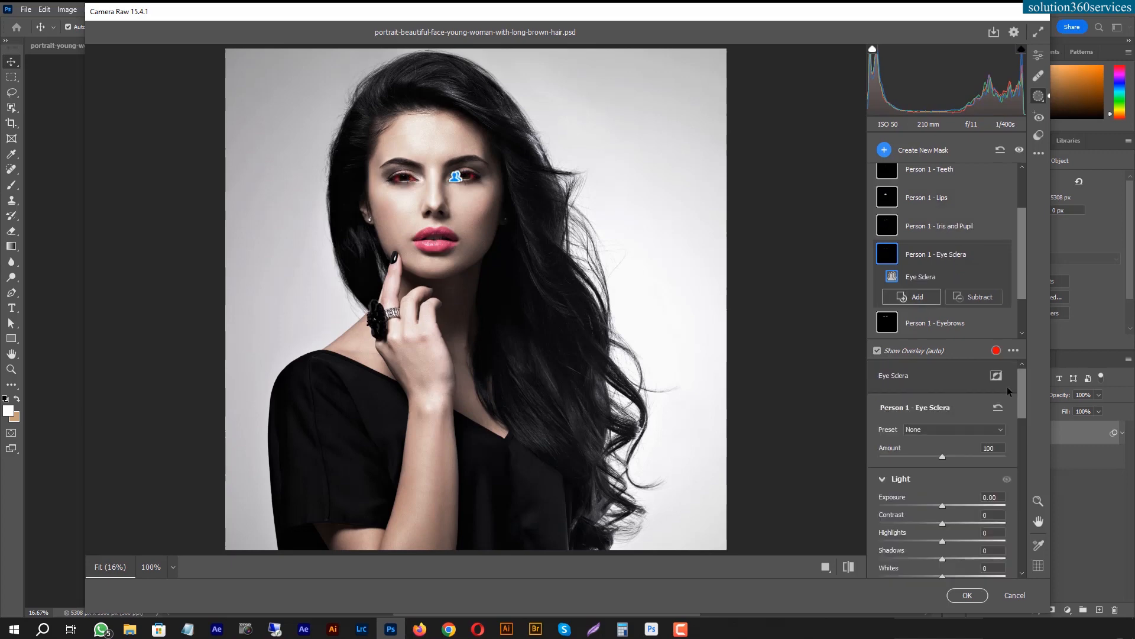
left_click_drag(943, 513, 952, 507)
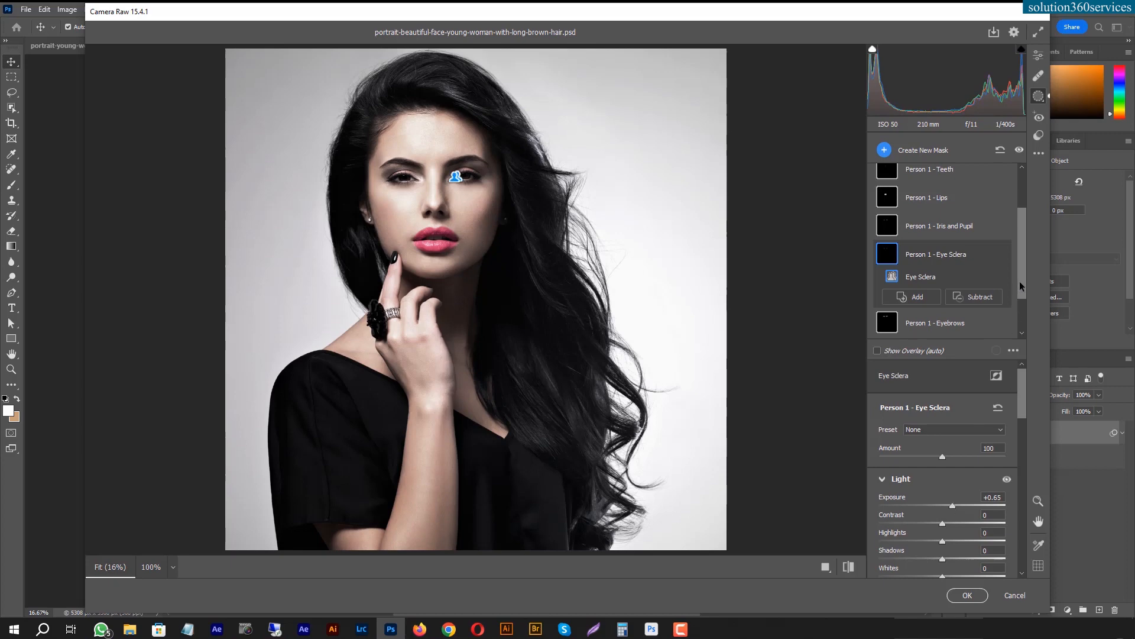
Step: Raise the Exposure of the Person 1 eyebrows mask to about +0.35
scroll(1018, 287, "down", 2)
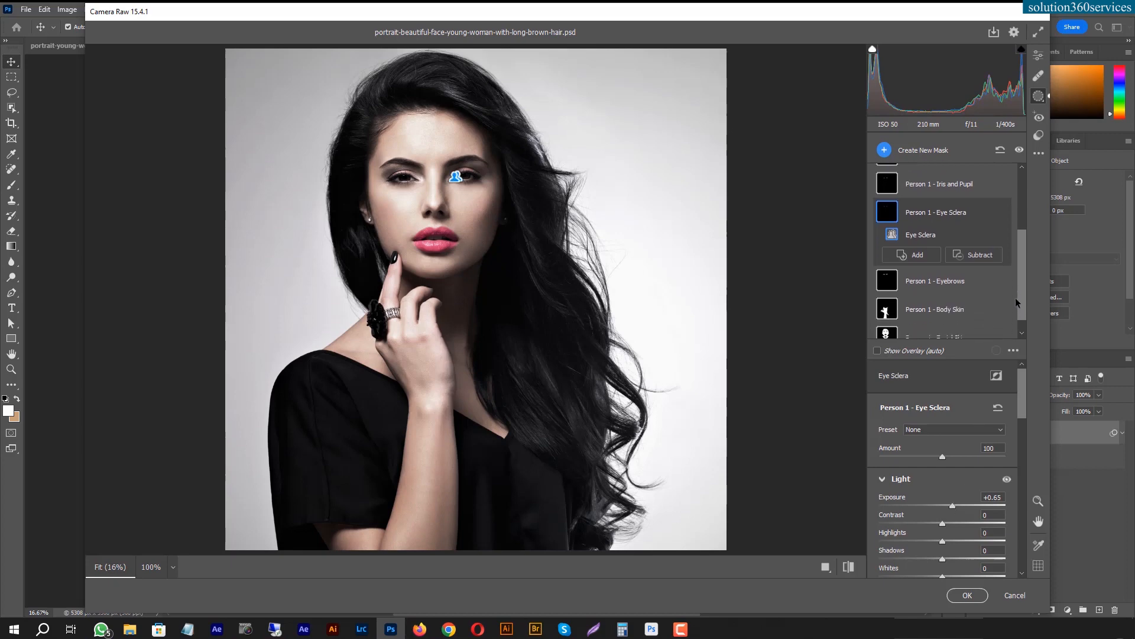
left_click(943, 279)
left_click_drag(942, 504, 949, 505)
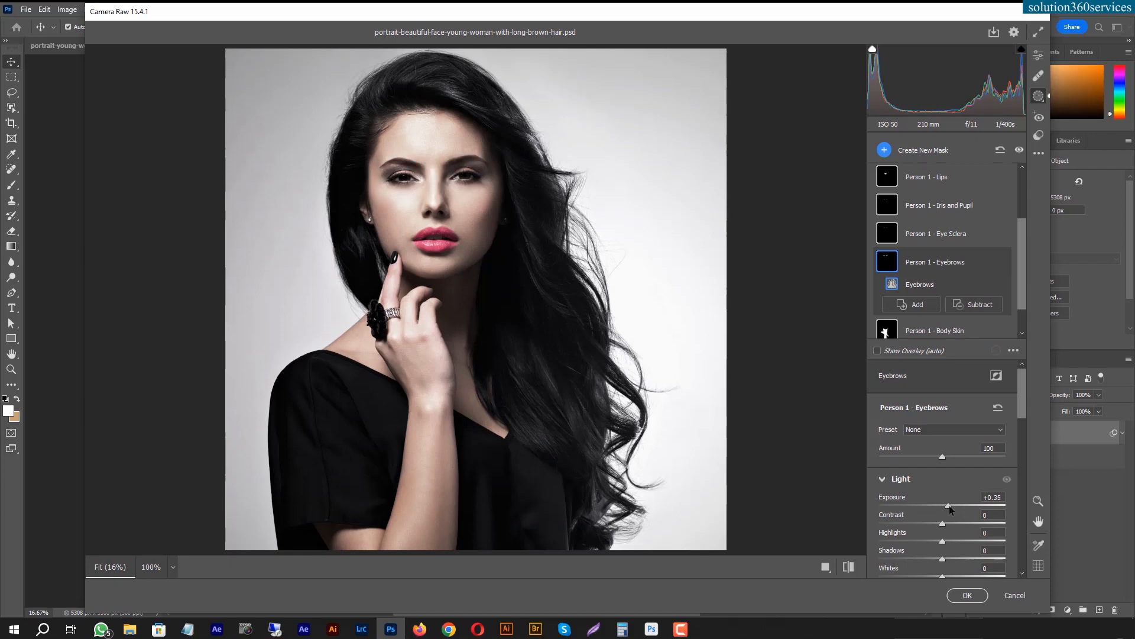
Step: Set the Person 1 body skin mask to Saturation +100 and Exposure +0.20
left_click_drag(1023, 295, 1021, 322)
left_click(942, 290)
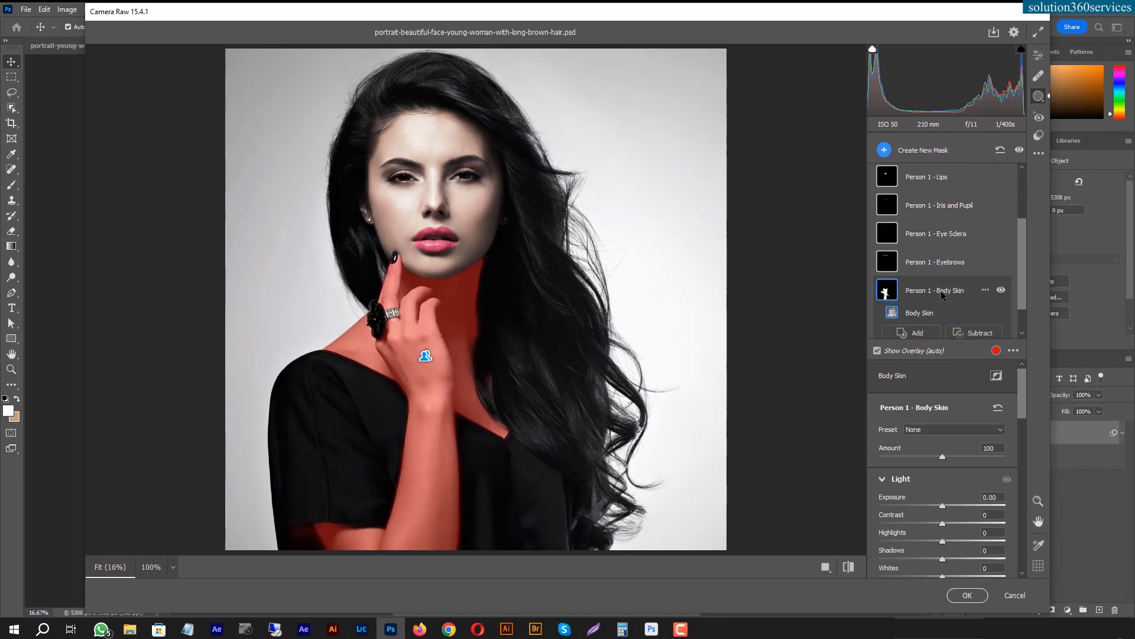
left_click_drag(1018, 401, 1023, 460)
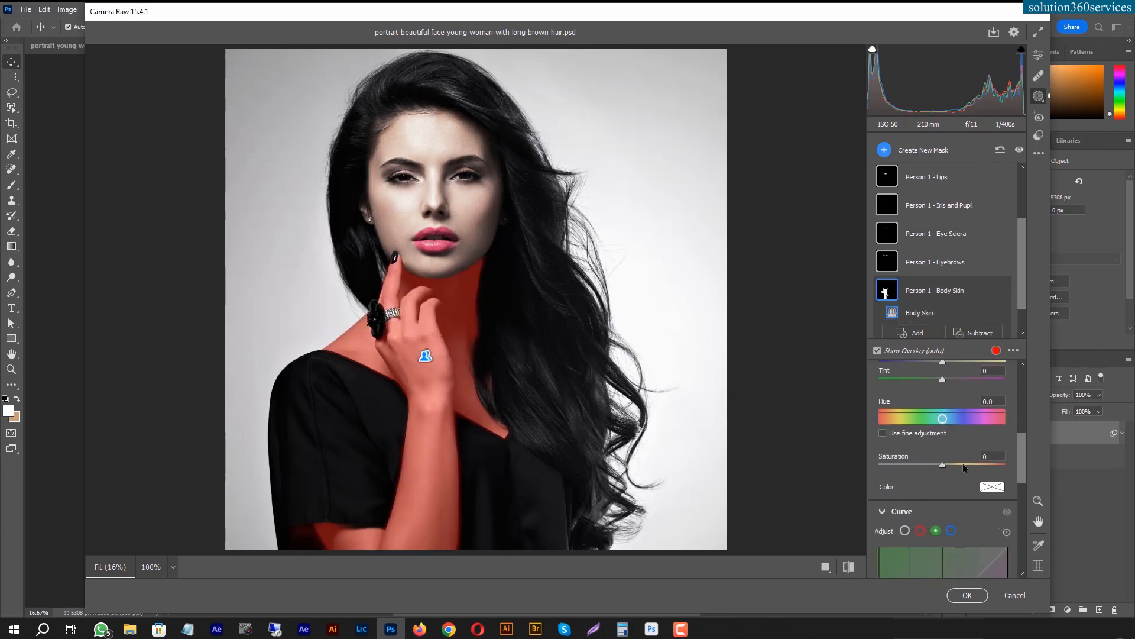
left_click_drag(942, 464, 1018, 470)
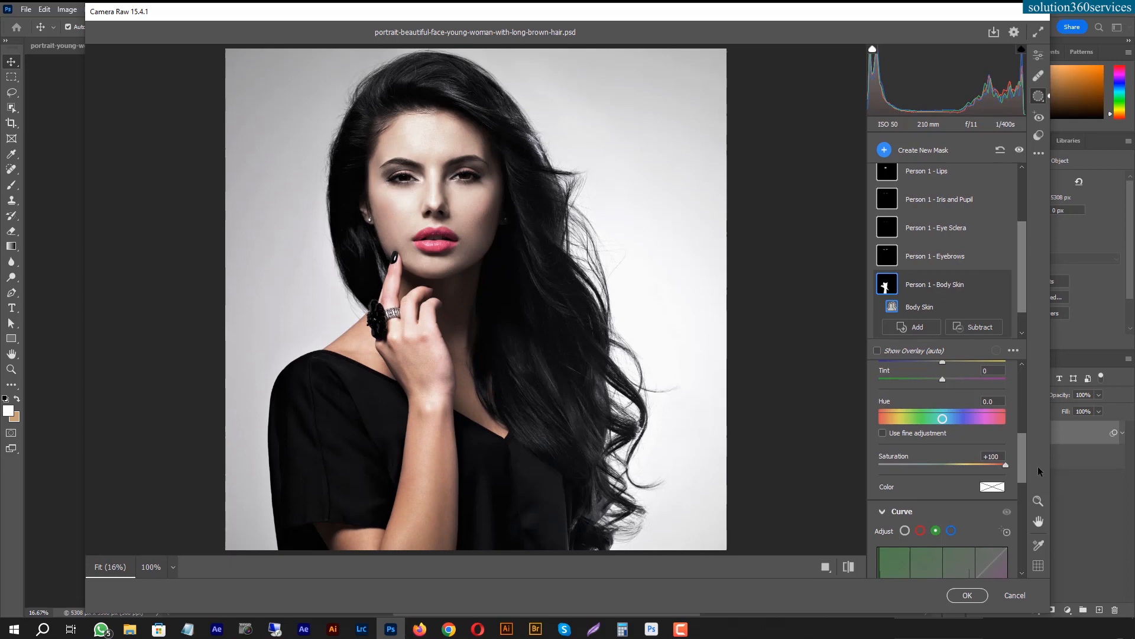
left_click_drag(1023, 442, 1023, 408)
left_click_drag(943, 384, 946, 381)
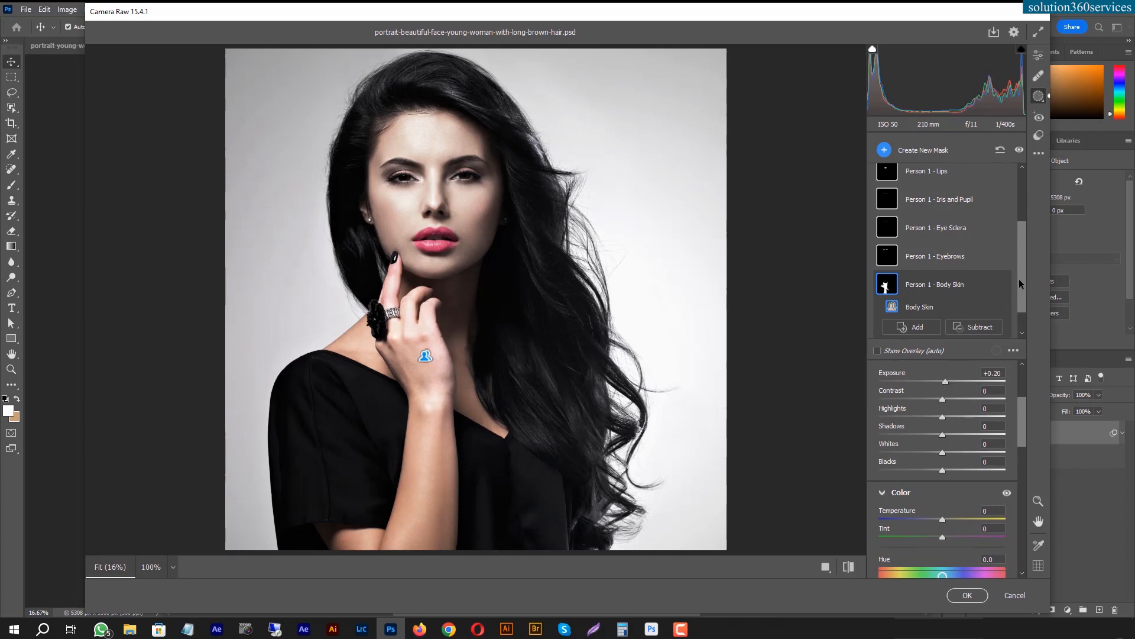
Step: Set the Person 1 facial skin mask to Exposure +0.35 and Saturation +100
left_click_drag(1020, 283, 1022, 320)
left_click(942, 317)
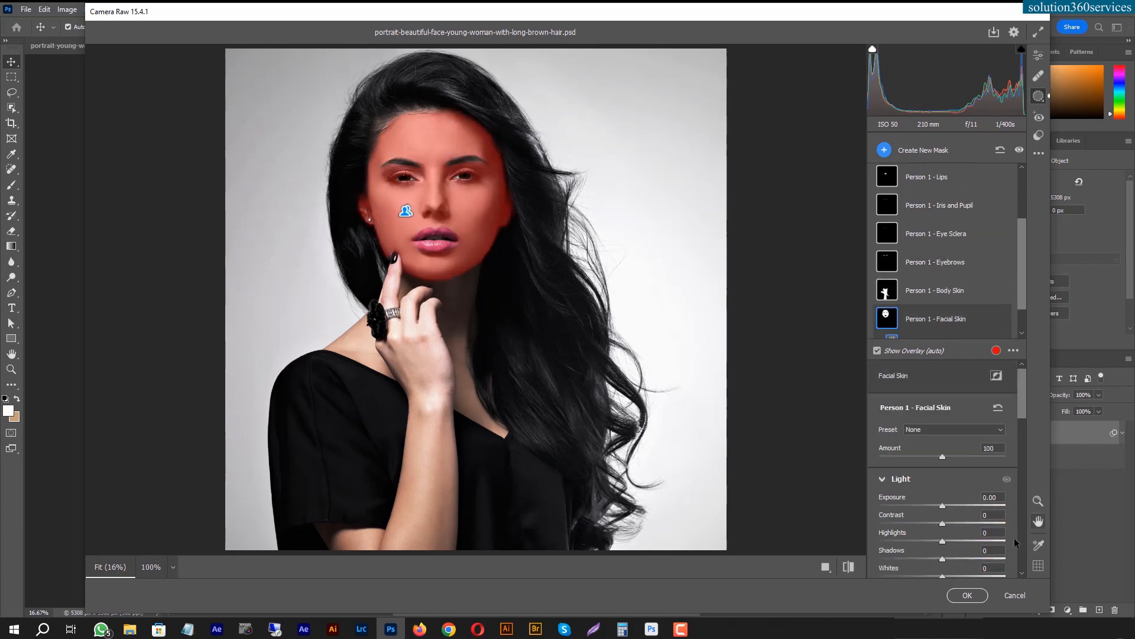
left_click_drag(943, 506, 947, 506)
left_click_drag(1023, 380, 1020, 441)
left_click_drag(943, 501, 990, 506)
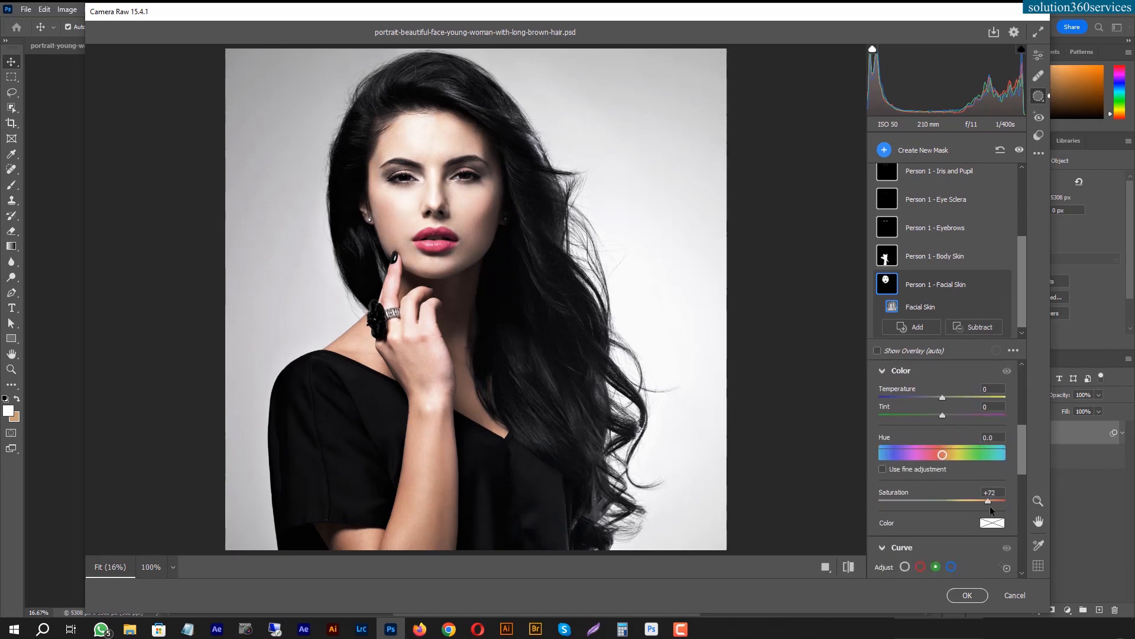
left_click_drag(1022, 452, 1023, 438)
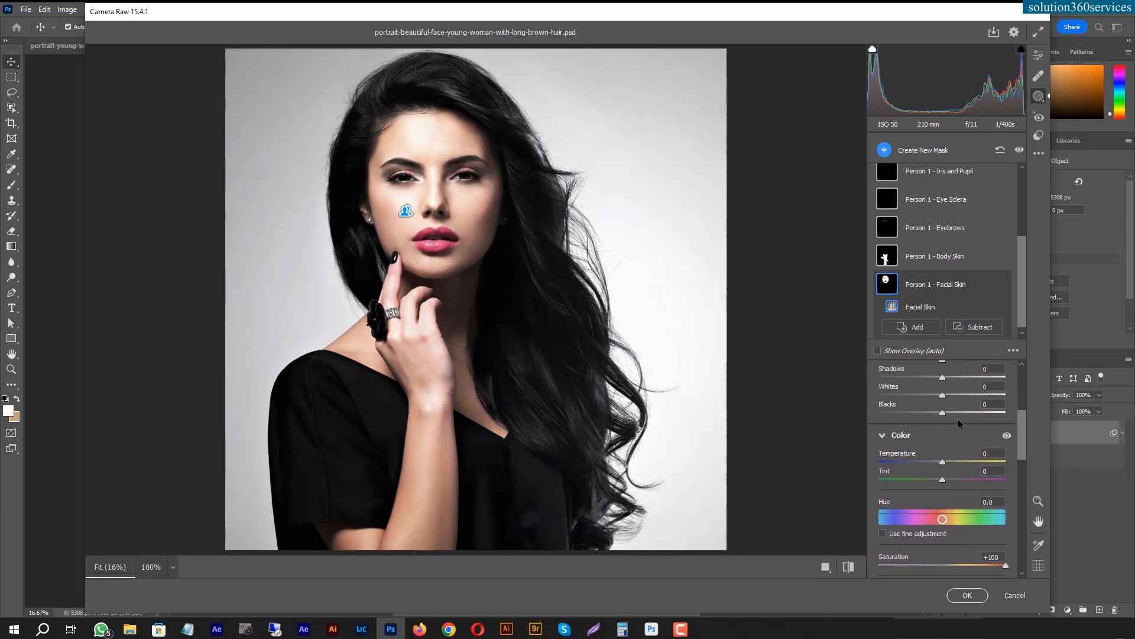
Step: Set the facial skin mask's Contrast to +15, Whites to +14 and Blacks to about +3
left_click_drag(942, 395, 946, 395)
scroll(1023, 399, "up", 1)
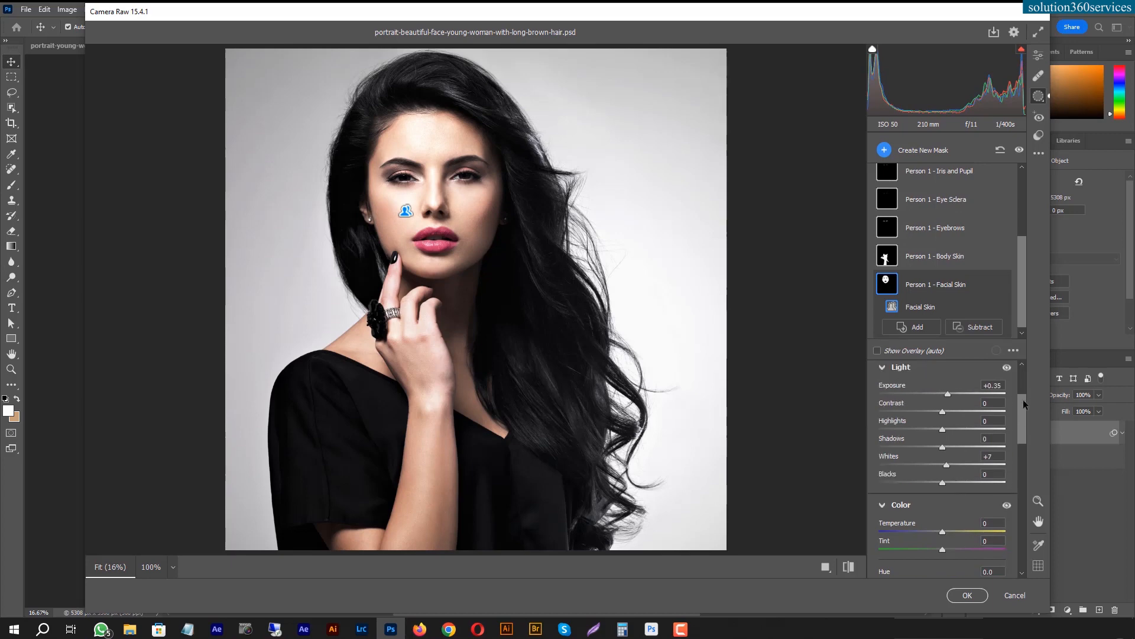
left_click_drag(943, 411, 953, 414)
left_click_drag(944, 466, 944, 484)
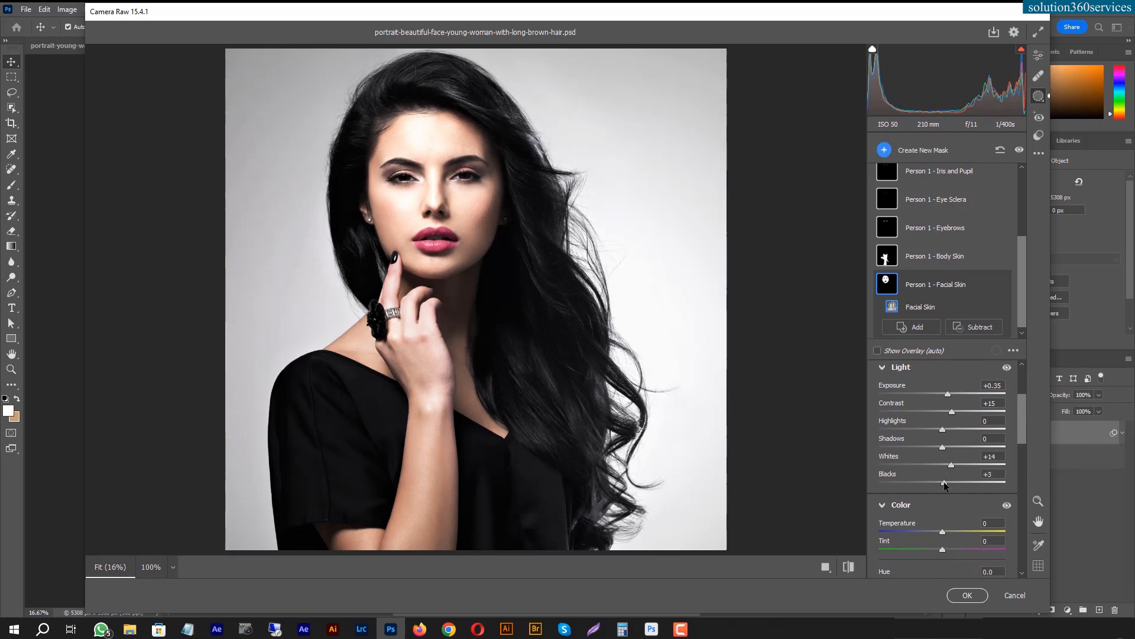
Step: Adjust the facial skin curves, placing the green midpoint at input 129, output 131 and the composite midpoint at input 132, output 128
left_click_drag(1020, 410, 1020, 482)
left_click_drag(944, 470, 940, 450)
left_click(1008, 407)
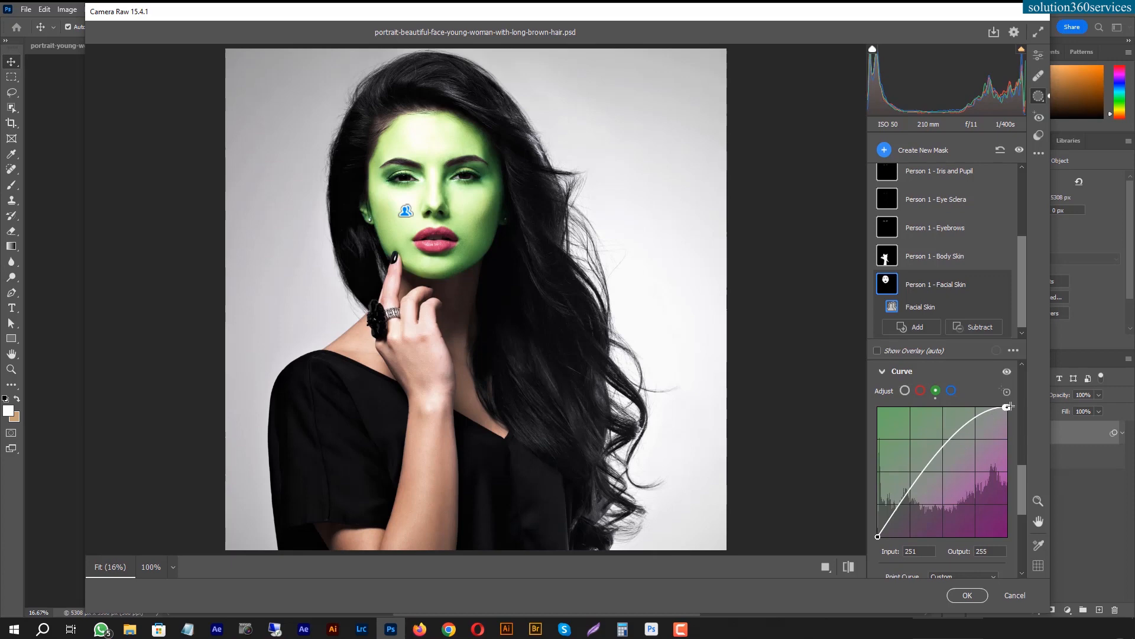
mouse_move(1008, 407)
left_mouse_down()
mouse_move(1007, 463)
mouse_move(1008, 407)
left_mouse_up()
mouse_move(939, 450)
left_mouse_down()
mouse_move(952, 455)
mouse_move(943, 469)
left_mouse_up()
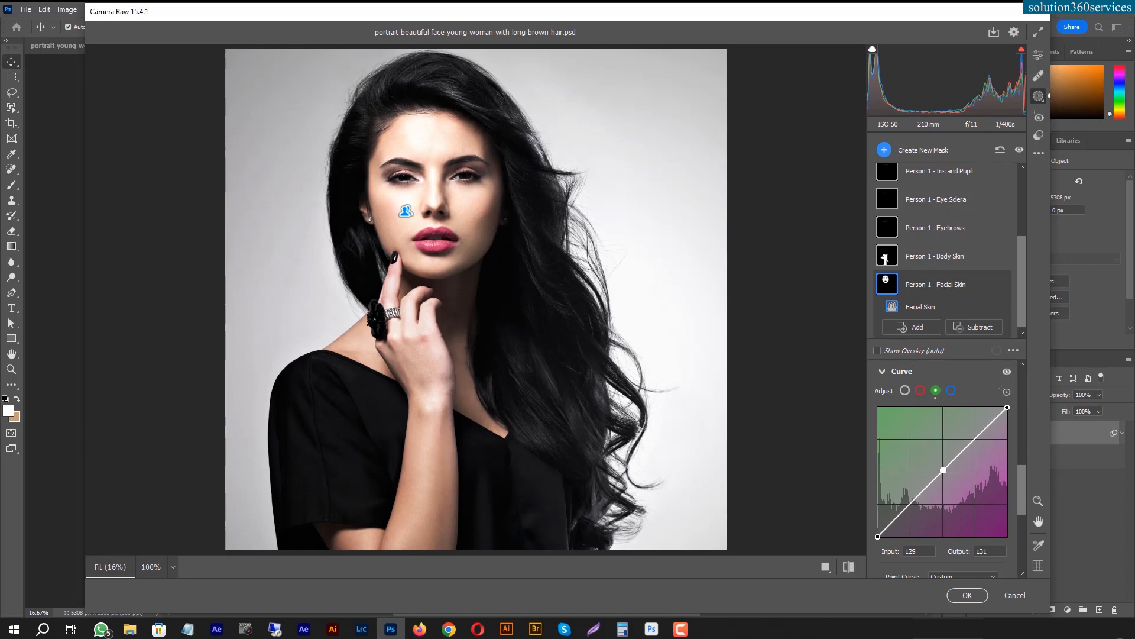
left_click(905, 390)
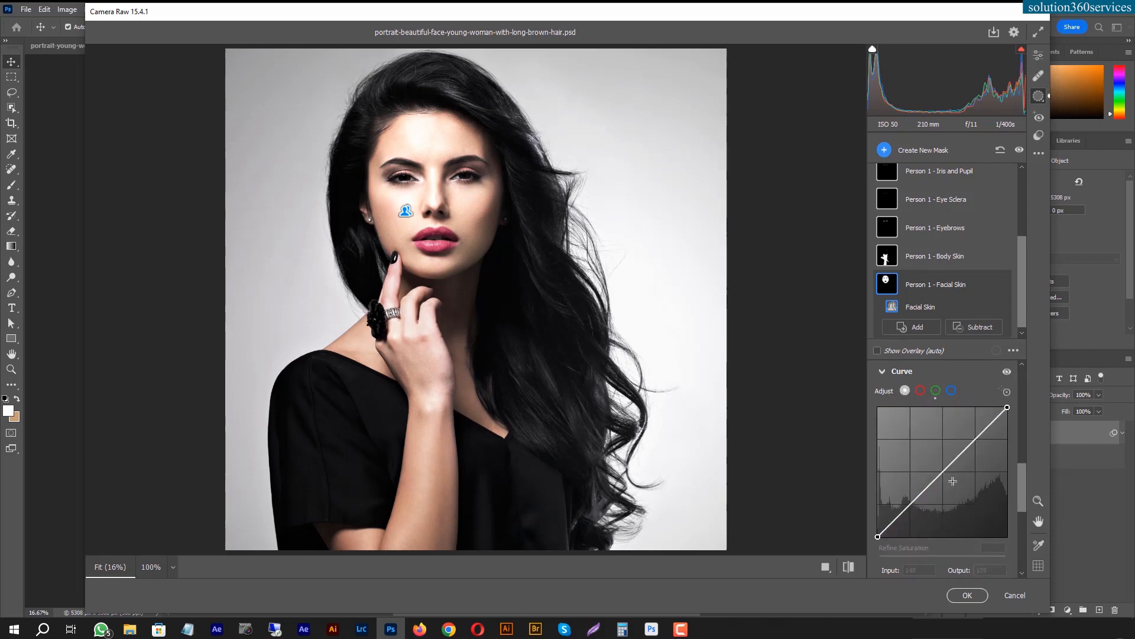
left_click_drag(942, 469, 945, 472)
Step: Set the Person 1 clothes mask to Amount 116 and Exposure +1.05, and apply the Camera Raw filter
left_click_drag(1025, 264, 1021, 185)
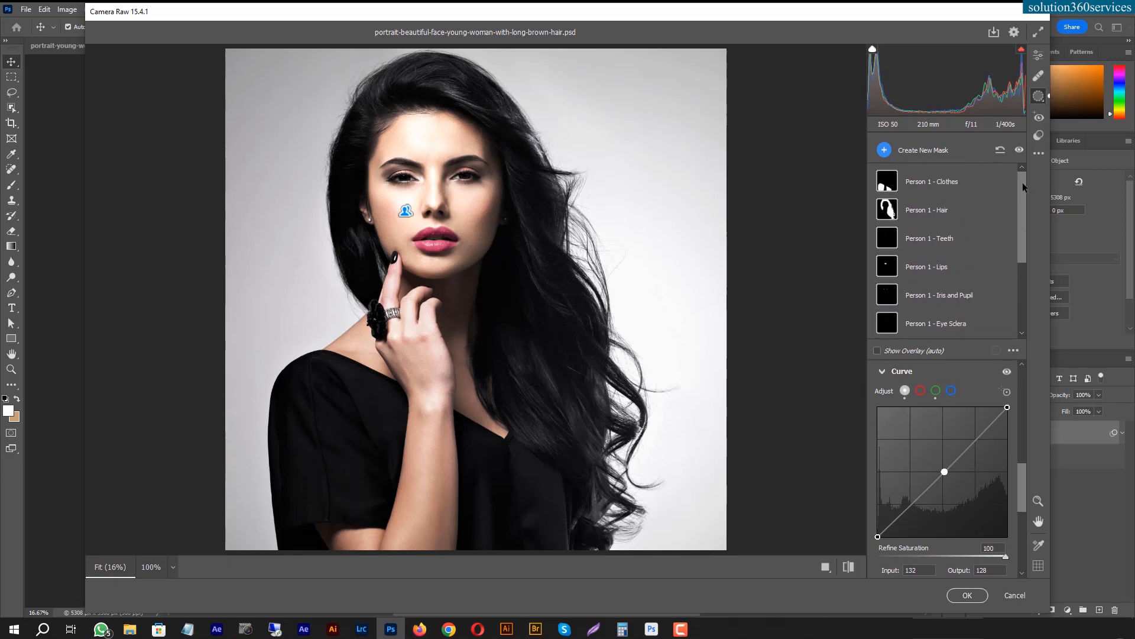
left_click(913, 181)
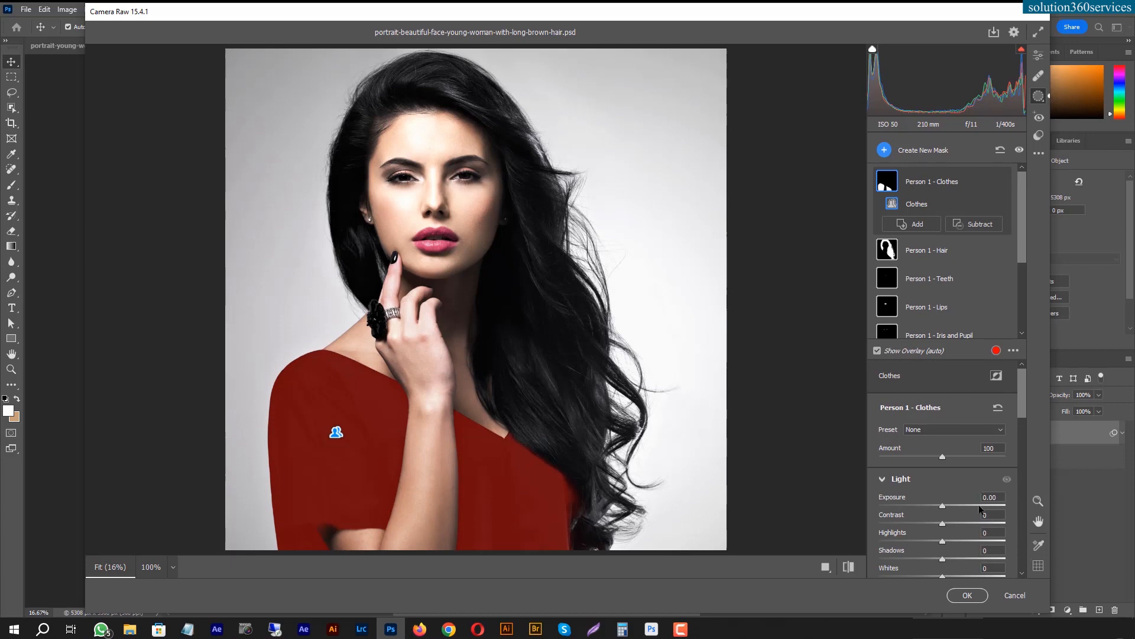
mouse_move(942, 454)
left_mouse_down()
mouse_move(981, 455)
mouse_move(954, 460)
left_mouse_up()
left_click_drag(945, 504, 958, 507)
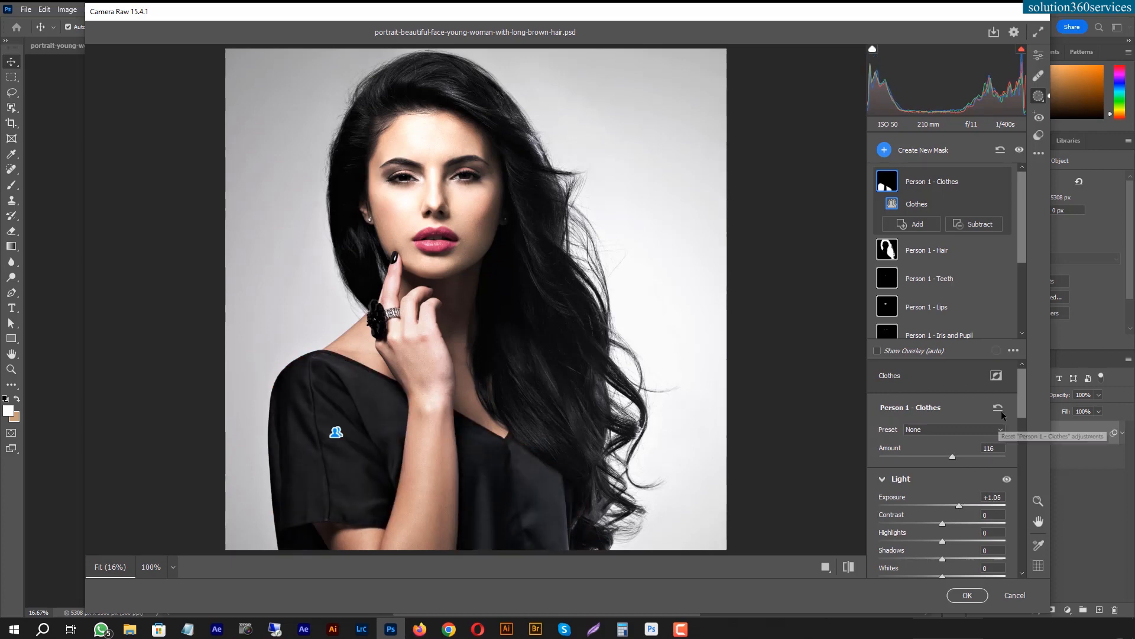
left_click_drag(1024, 398, 1031, 342)
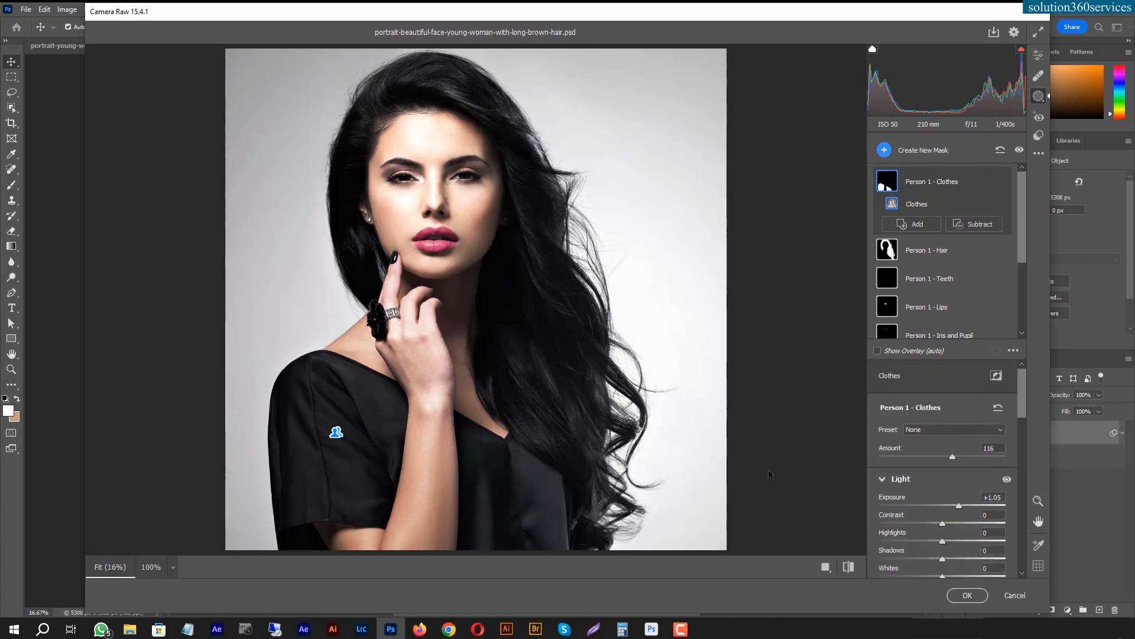
left_click(966, 595)
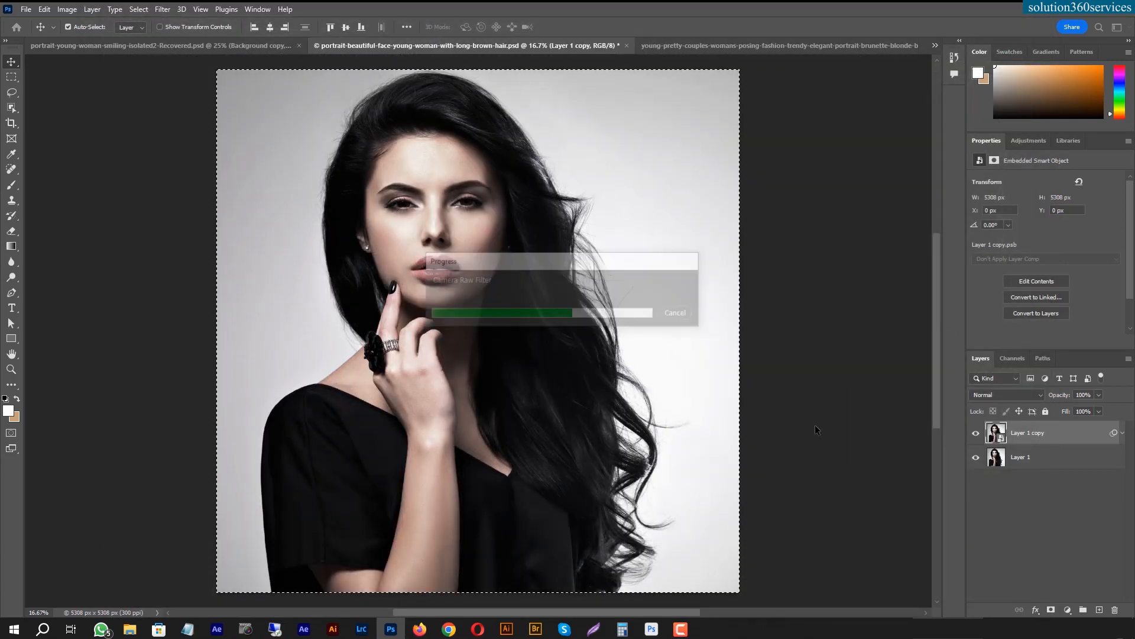
Step: Compare the portrait before and after the retouch by repeatedly toggling the visibility of Layer 1 copy
left_click(976, 433)
left_click(975, 435)
left_click(975, 435)
left_click(976, 434)
left_click(976, 435)
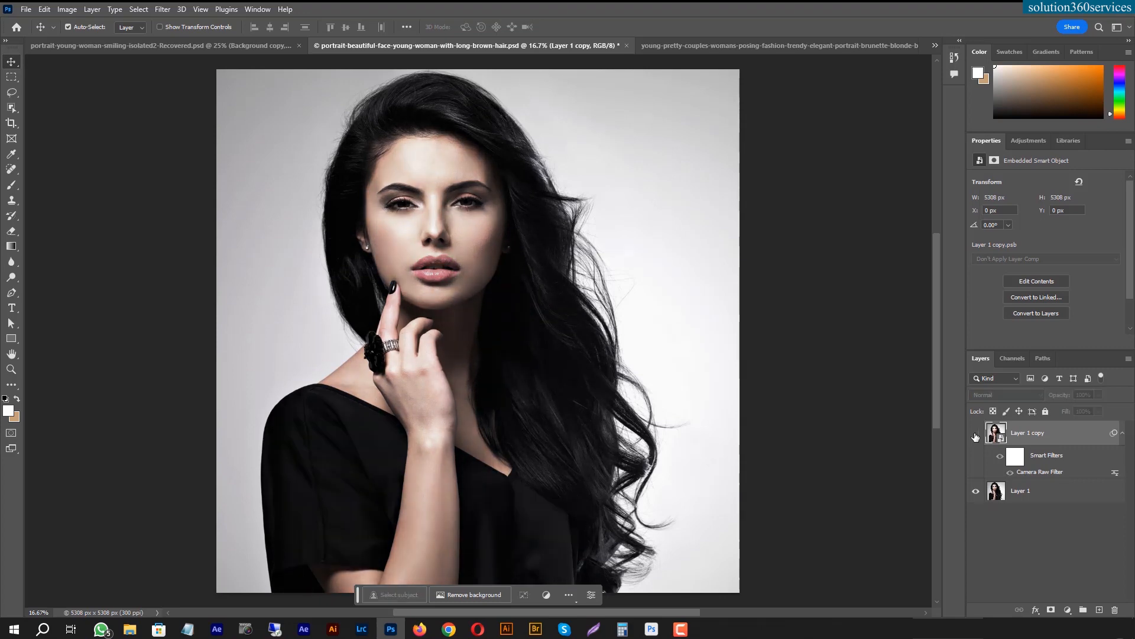
left_click(975, 434)
left_click(976, 435)
left_click(976, 435)
left_click(976, 435)
left_click(976, 435)
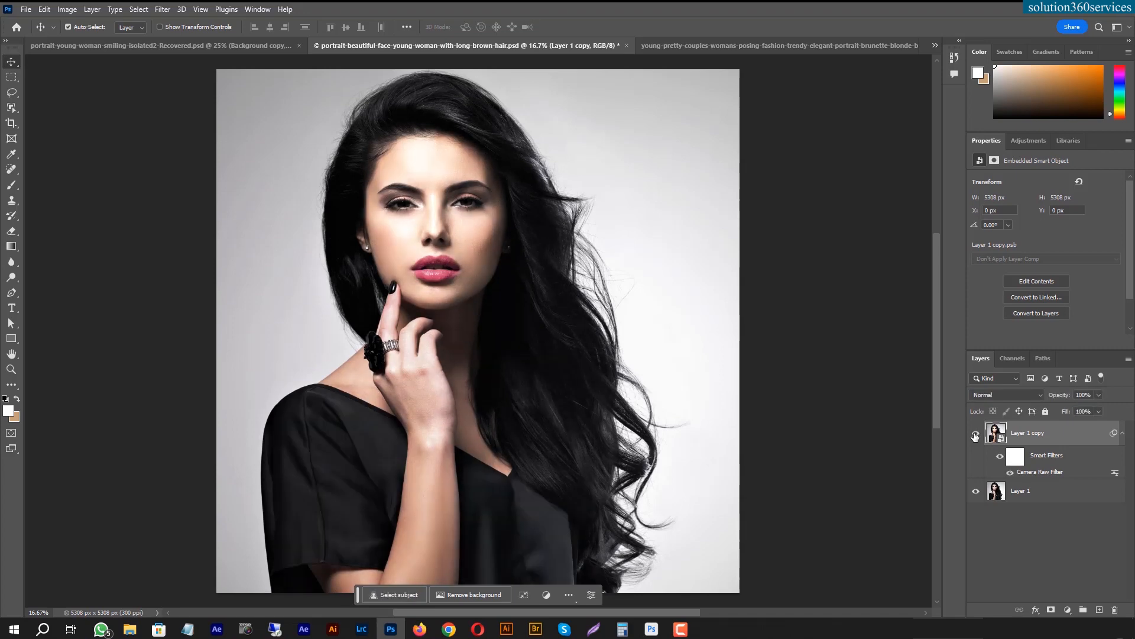
left_click(976, 435)
left_click(976, 435)
left_click(976, 435)
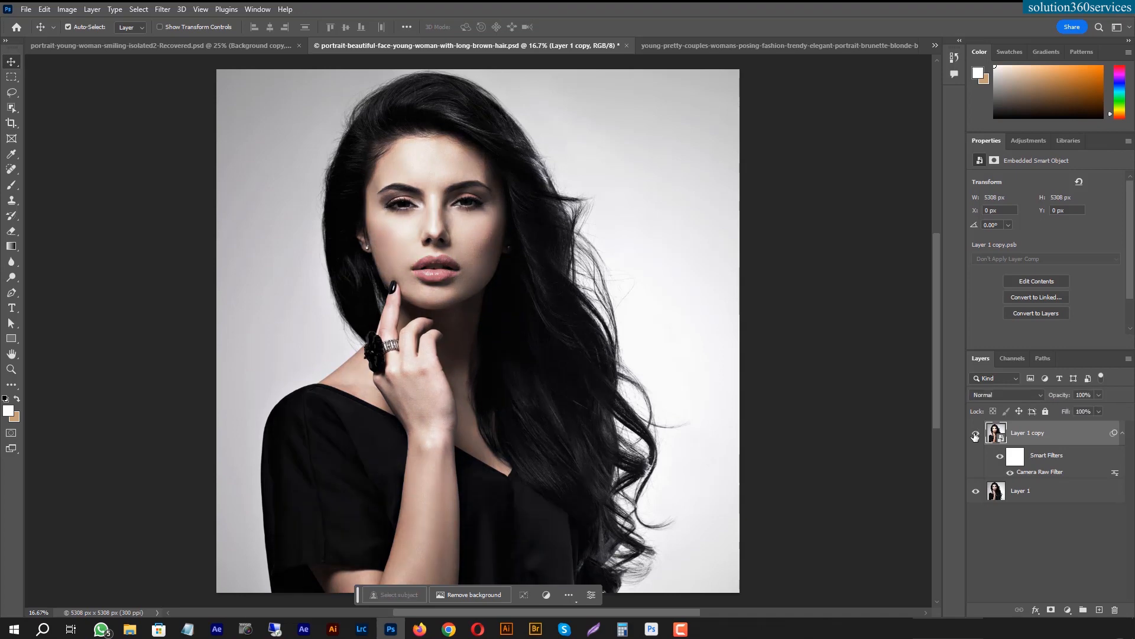
left_click(976, 435)
left_click(976, 435)
left_click(976, 435)
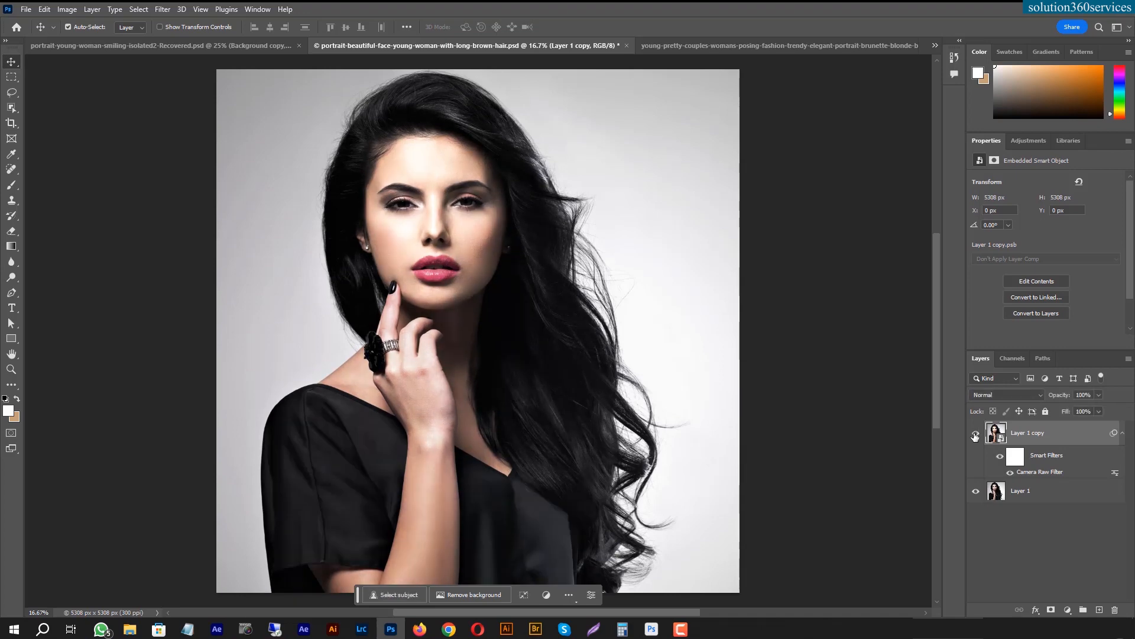
Step: Check the dark-haired woman's retouch once more by hiding and showing Layer 1 copy
left_click(976, 435)
left_click(975, 435)
left_click(975, 436)
left_click(976, 435)
Step: Switch to the portrait of the two women and bring up the Camera Raw masking options for Layer 1, dismissing the AURA notice
left_click(753, 51)
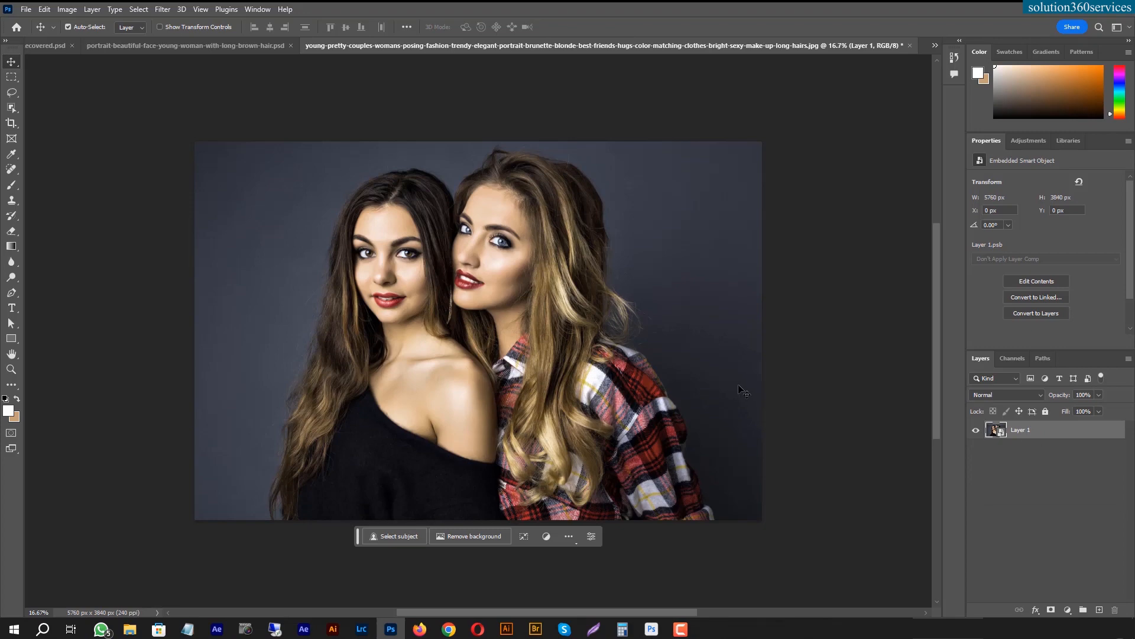
left_click(160, 10)
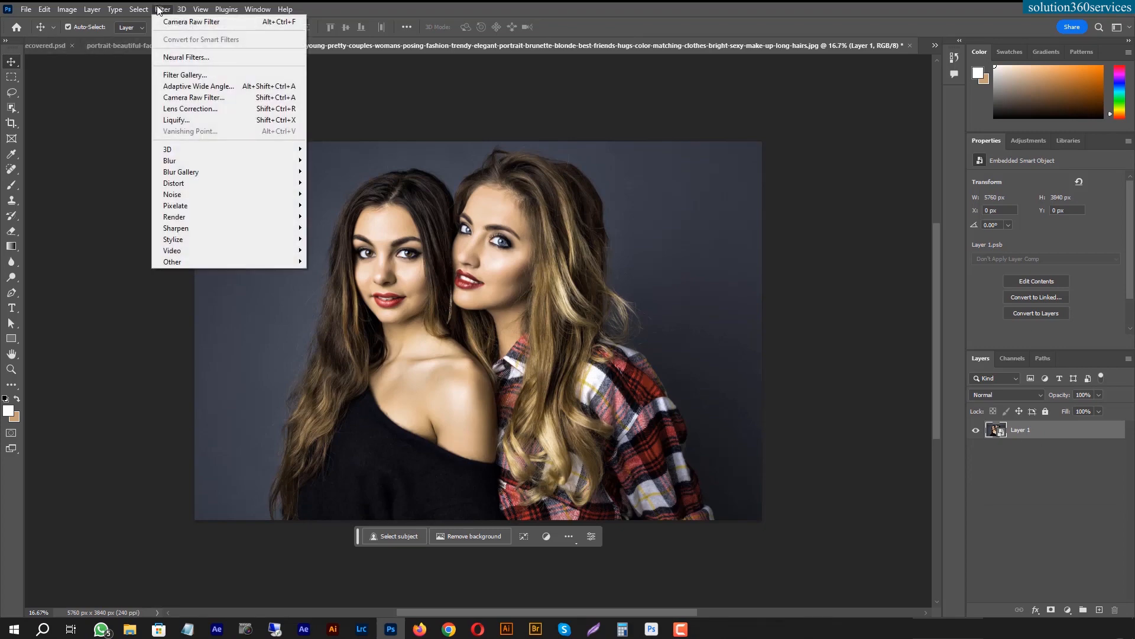
left_click(195, 97)
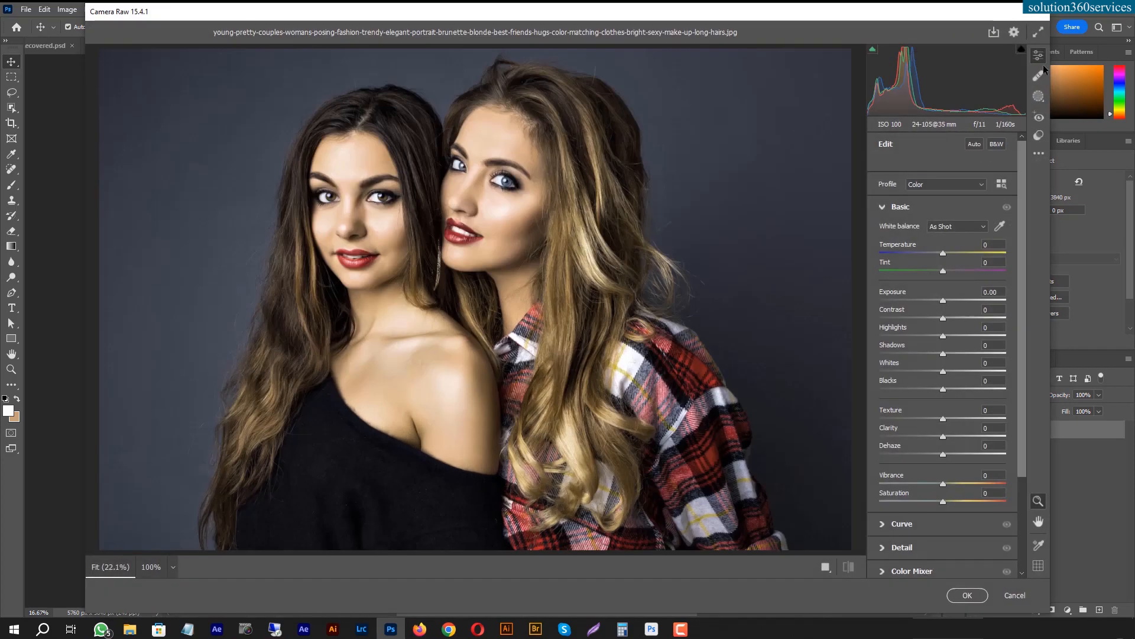
left_click(1041, 98)
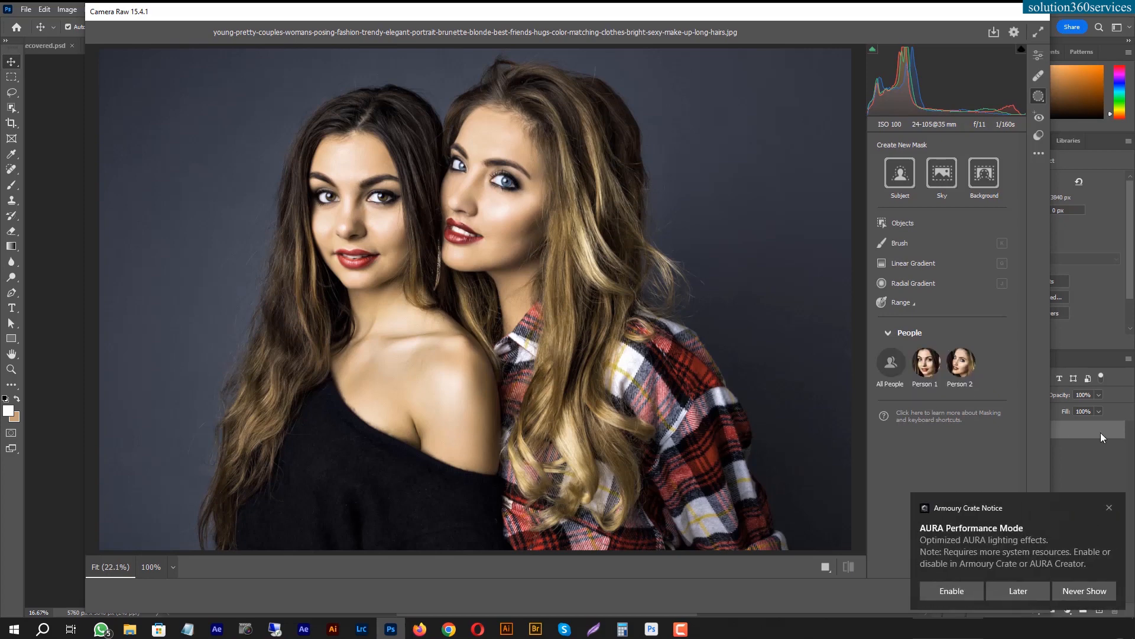
left_click(1011, 590)
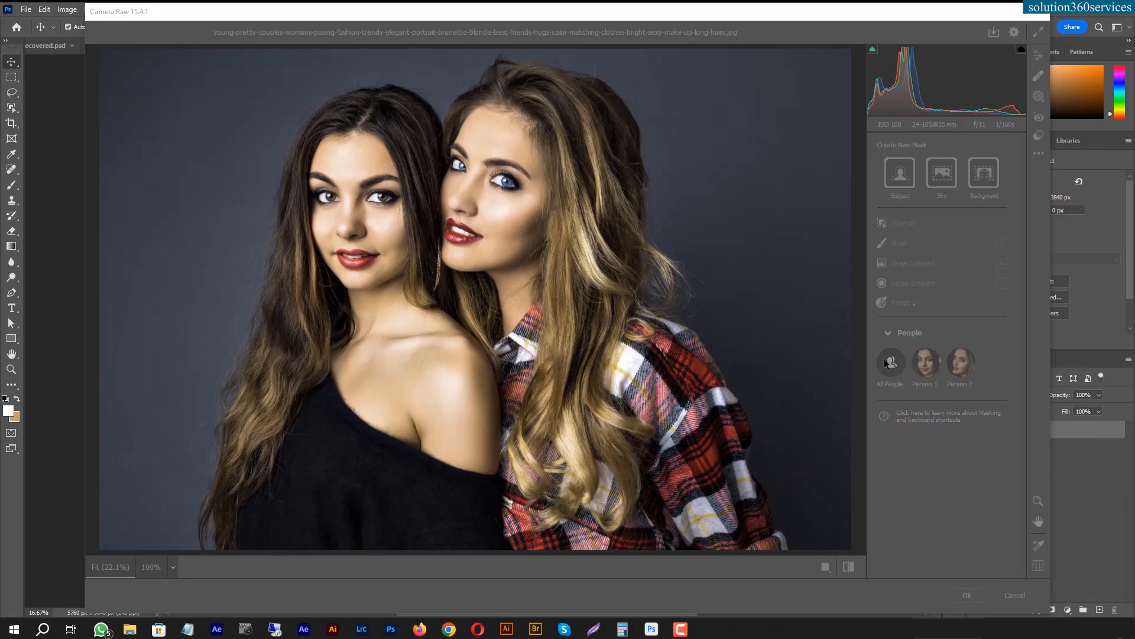
Step: Preview the person masks for Person 1 and Person 2 together, leaving only Person 2 selected
left_click(925, 364)
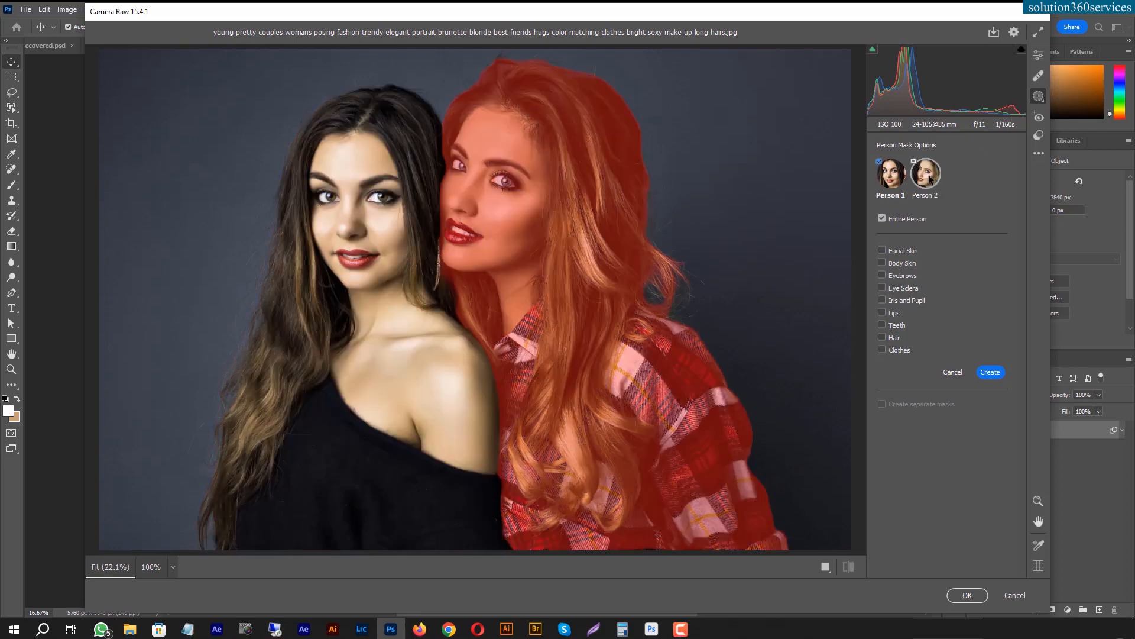
left_click(928, 172)
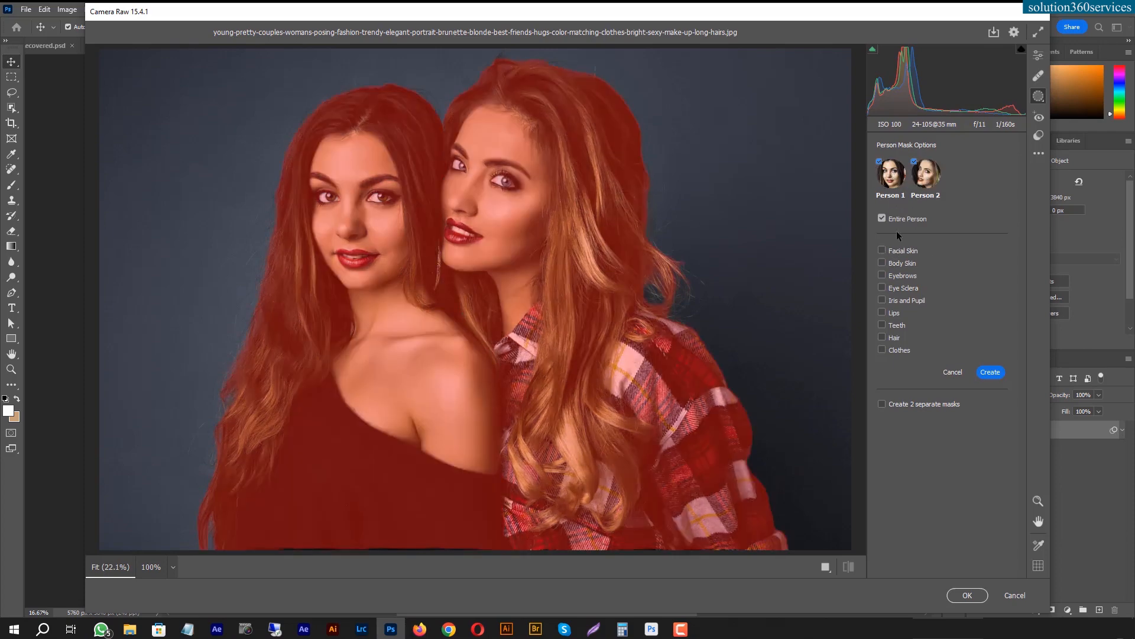
left_click(926, 174)
left_click(891, 172)
left_click(926, 173)
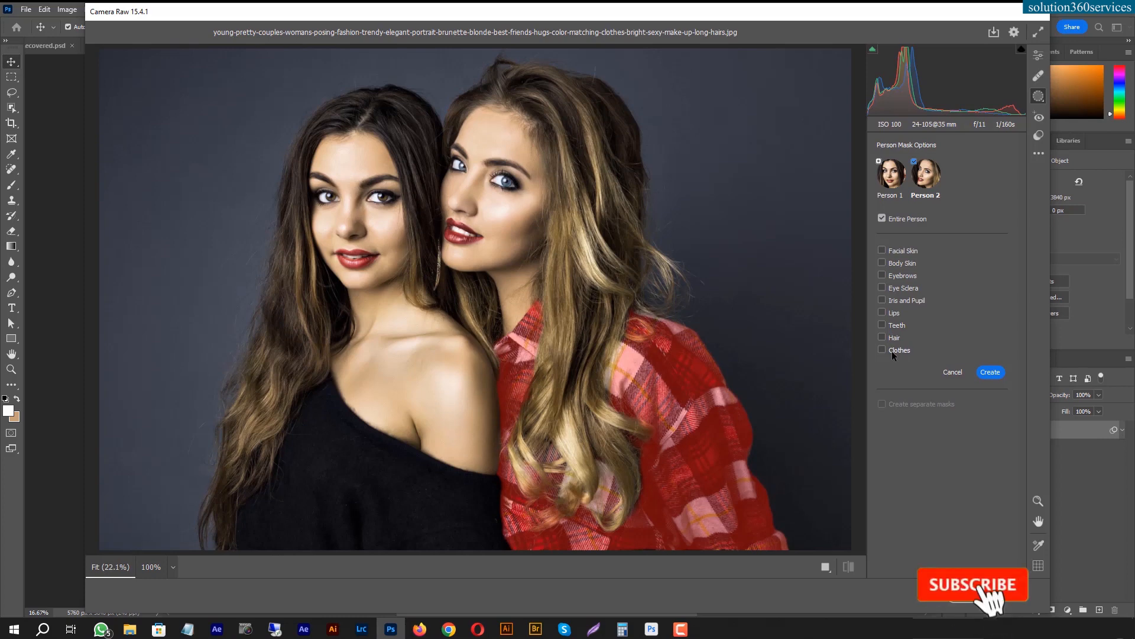
Step: Create two separate masks for Person 2, one for Facial Skin and one for Clothes
left_click(883, 251)
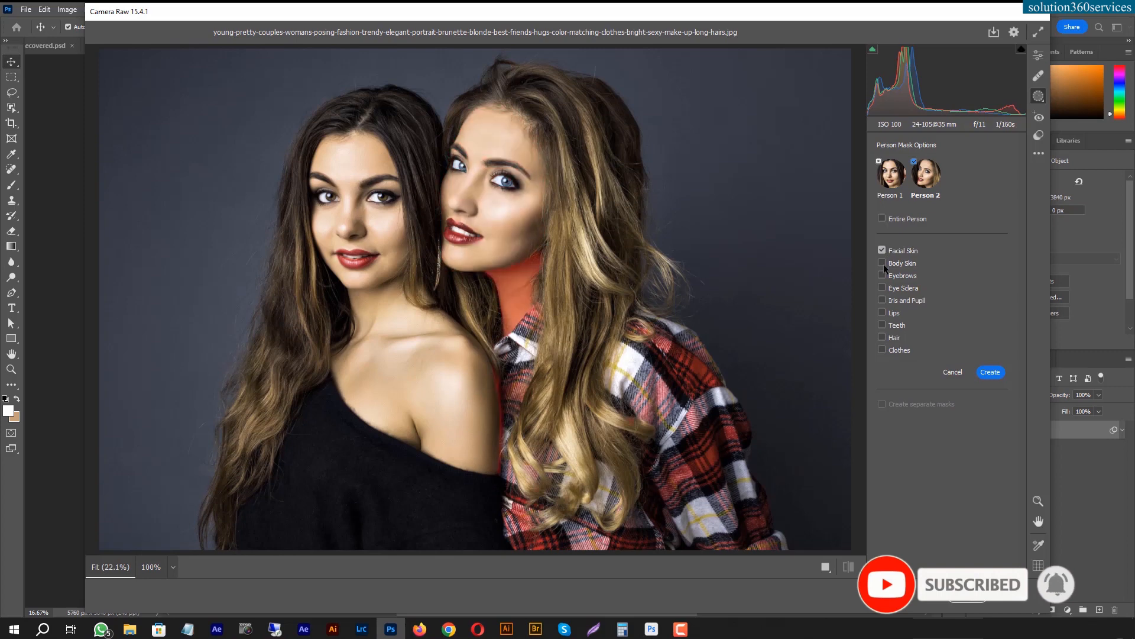
left_click(880, 349)
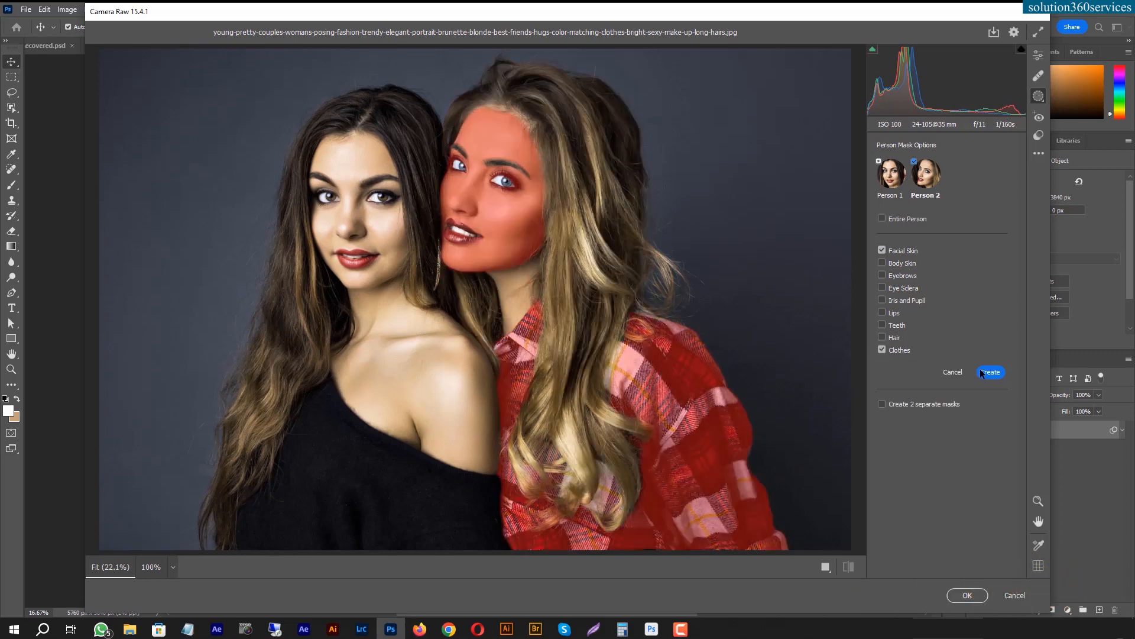
left_click(882, 404)
left_click(990, 372)
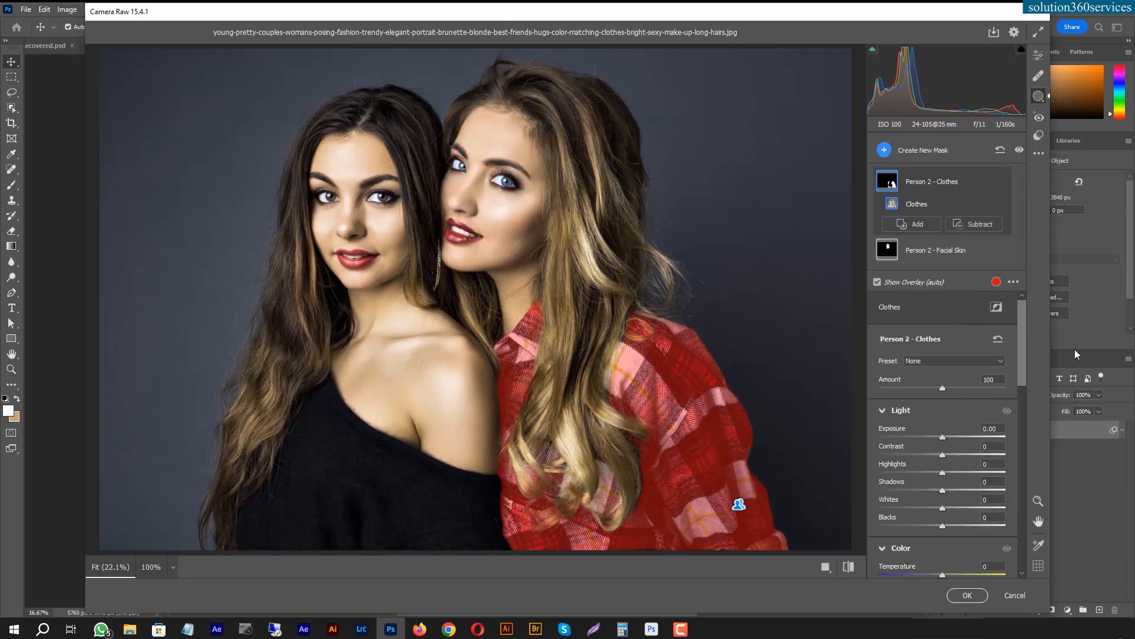
Step: Set the Person 2 clothes mask's Saturation to +83 and compare the shirt with the Color adjustments off and on
left_click_drag(1019, 360, 1022, 457)
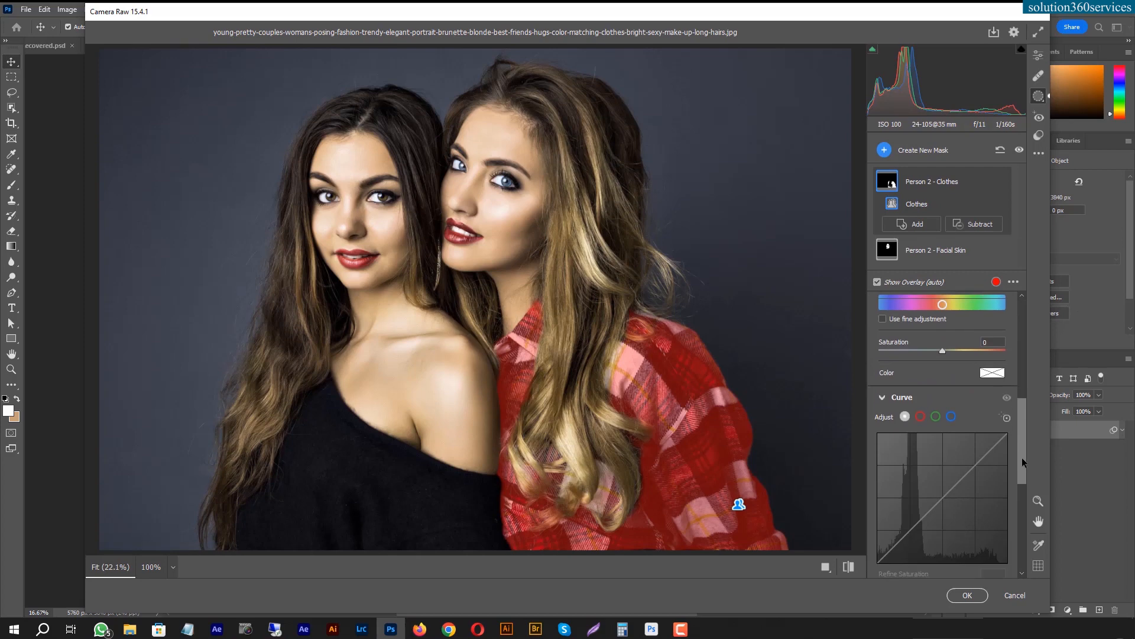
left_click_drag(944, 349, 996, 349)
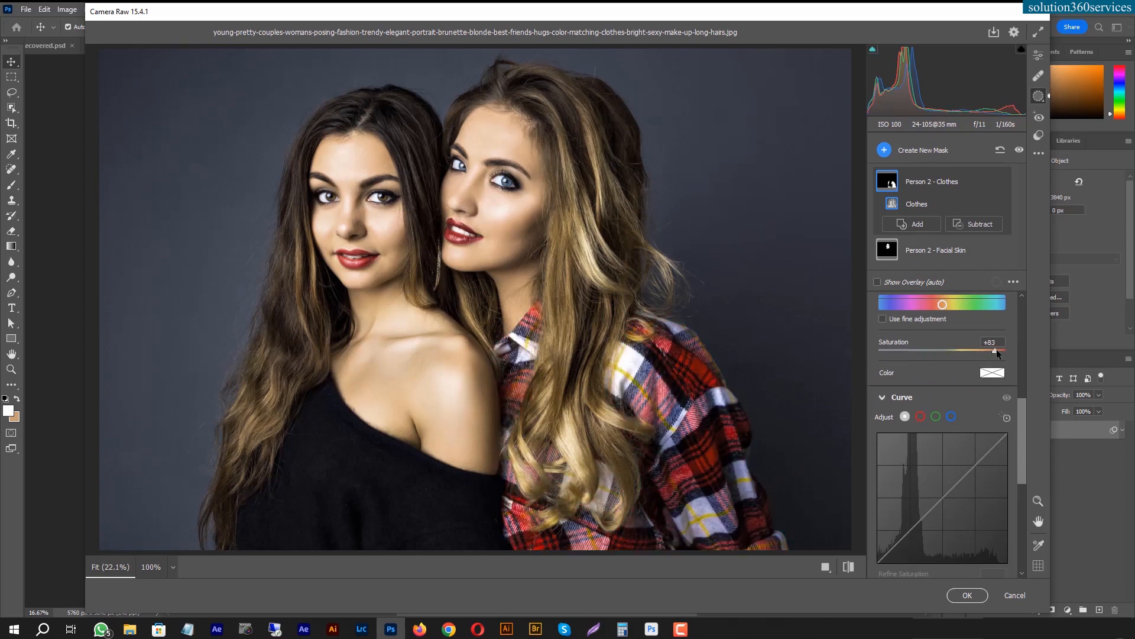
scroll(1022, 385, "up", 2)
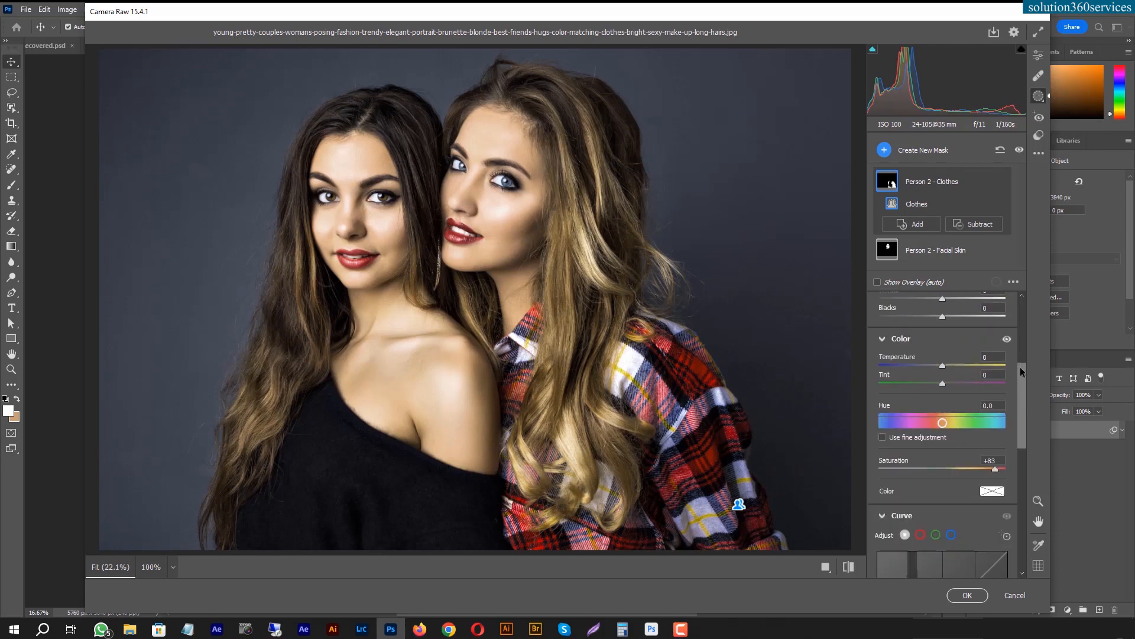
left_click(1005, 338)
left_click(1006, 339)
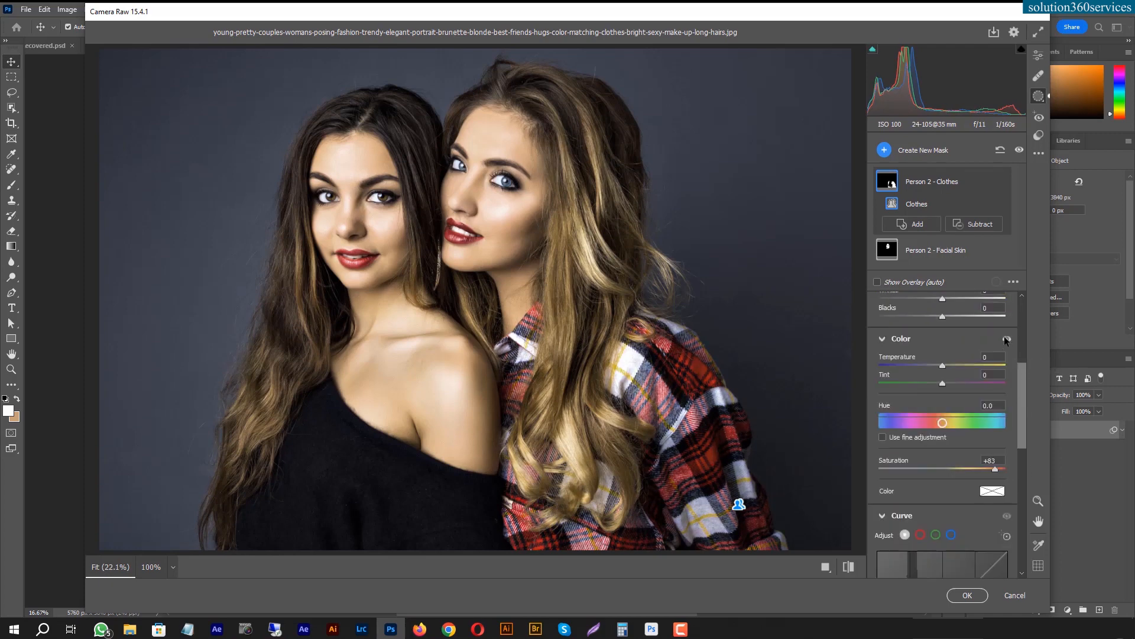
left_click(1006, 338)
left_click(1005, 338)
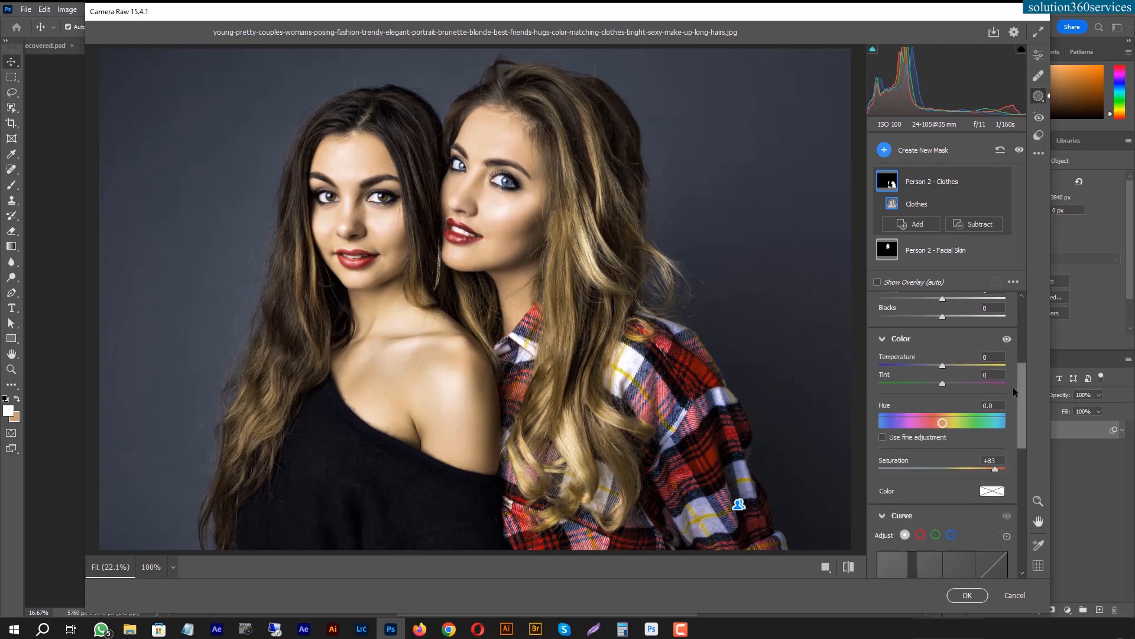
left_click_drag(1024, 385, 1024, 317)
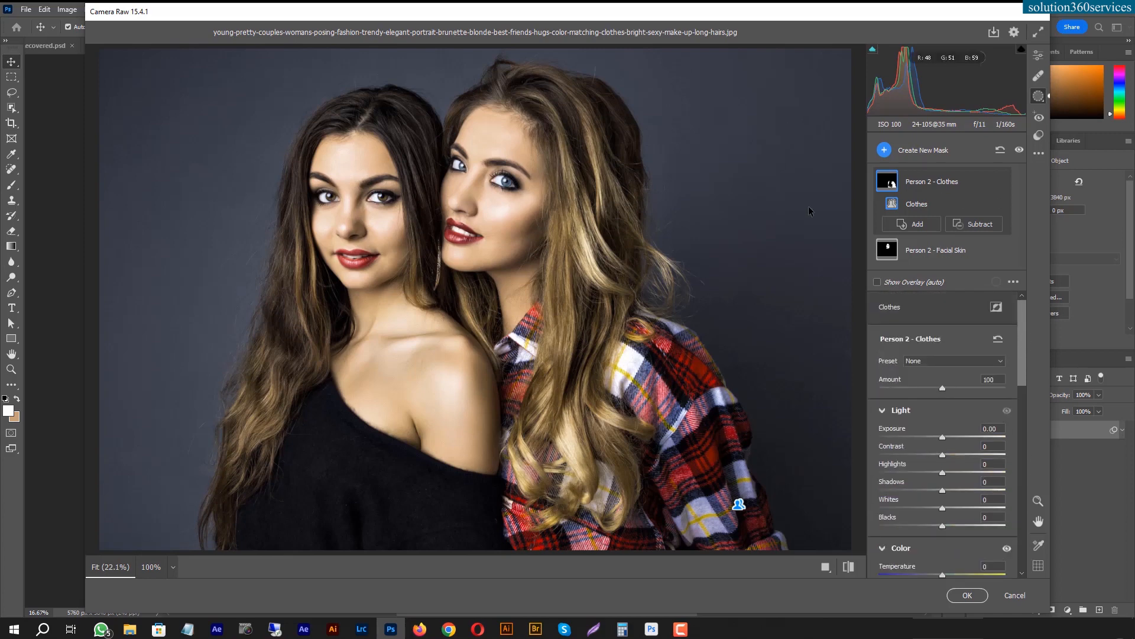
mouse_move(922, 194)
mouse_move(933, 258)
Step: Cancel the Camera Raw edits and close the two-woman portrait without saving changes
left_click(1015, 595)
left_click(602, 260)
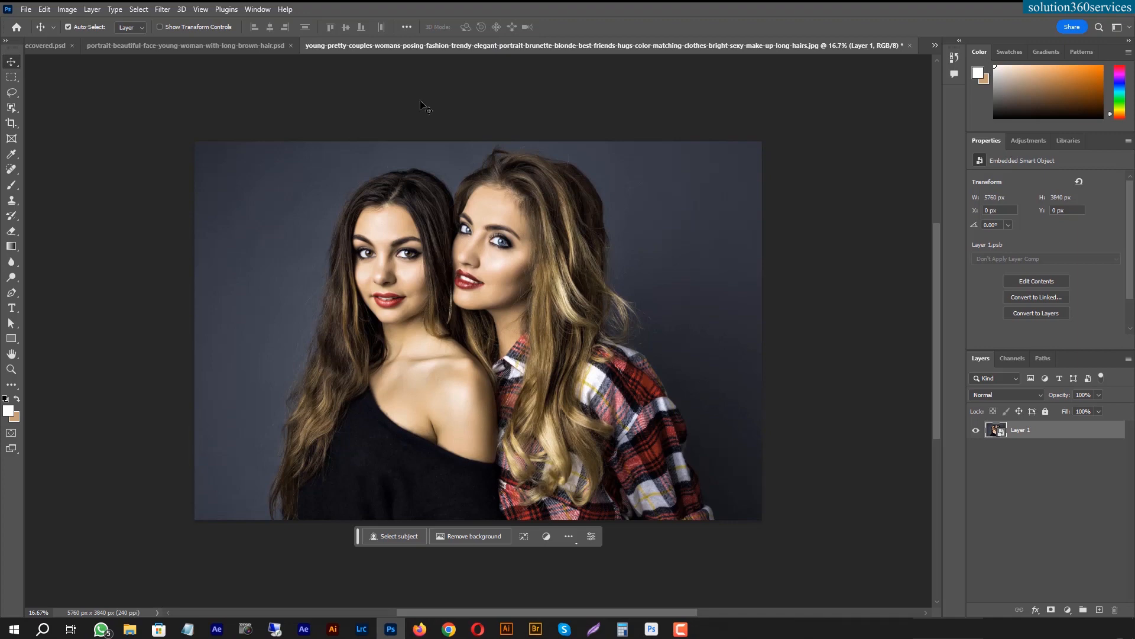
left_click(911, 47)
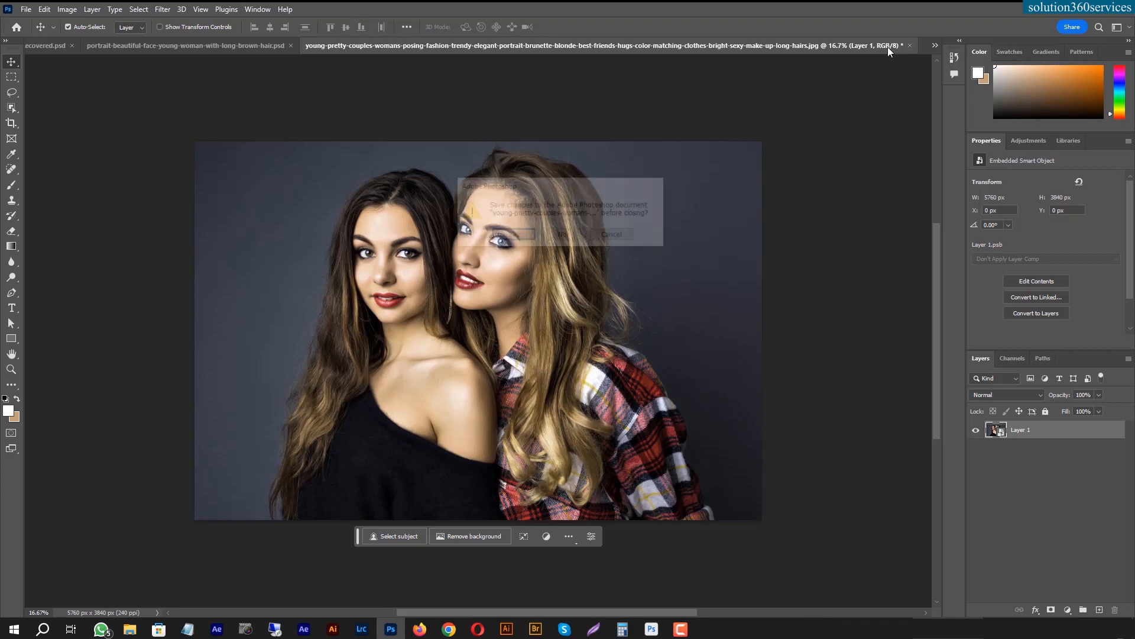
left_click(558, 236)
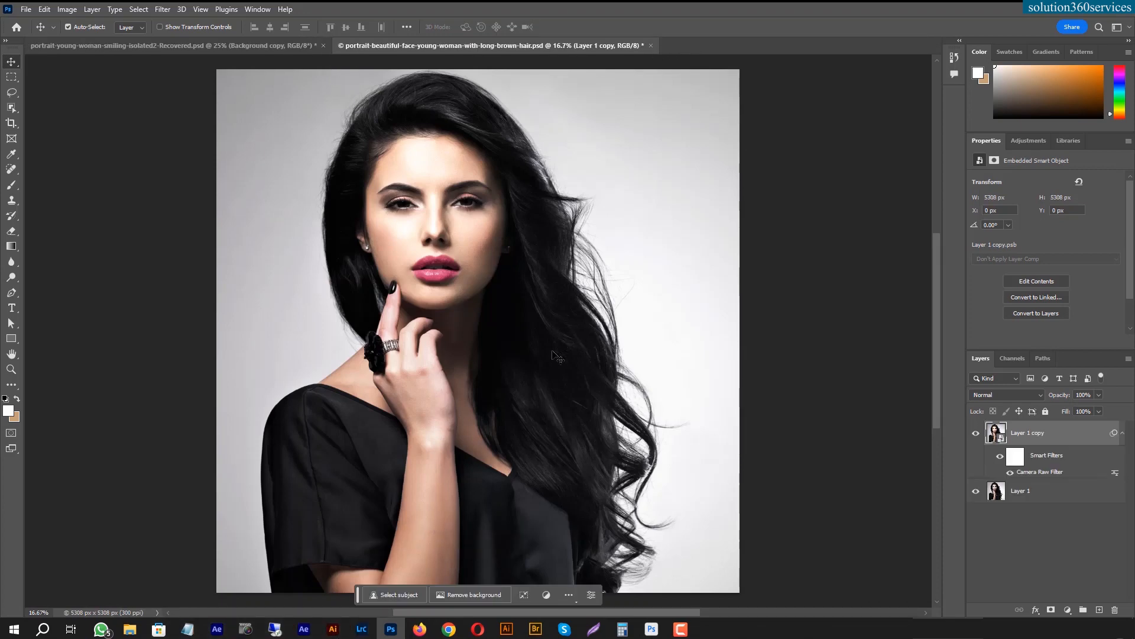
left_click(181, 9)
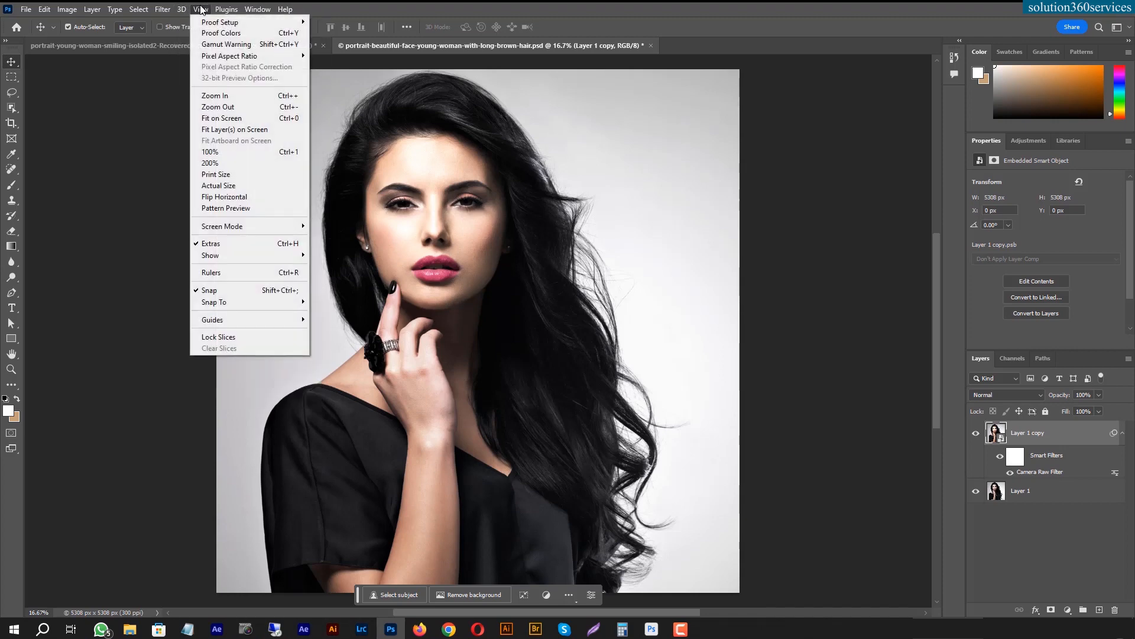
left_click(903, 389)
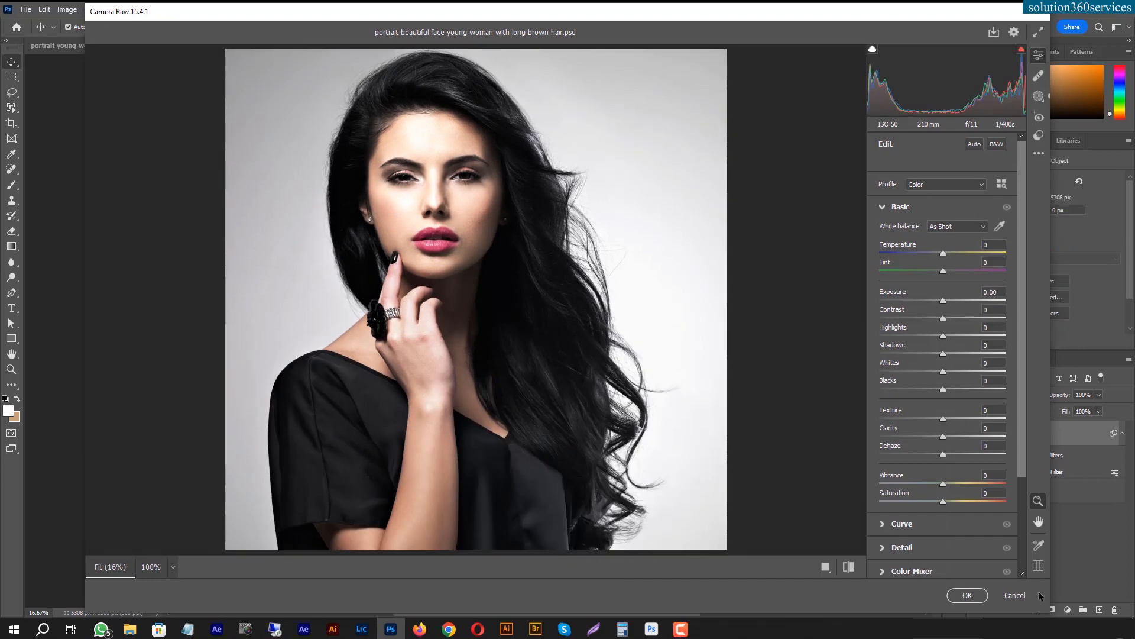
left_click(1015, 596)
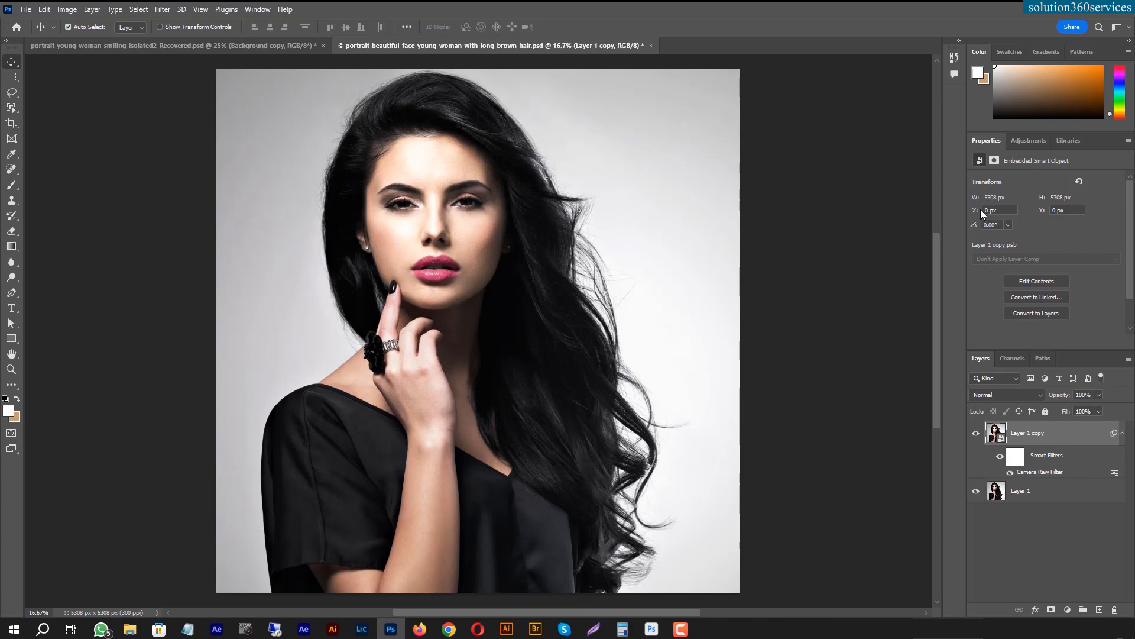
Step: Start the Camera Raw filter on Layer 1 copy and display the Adaptive: Portrait presets
key("ctrl+shift+a")
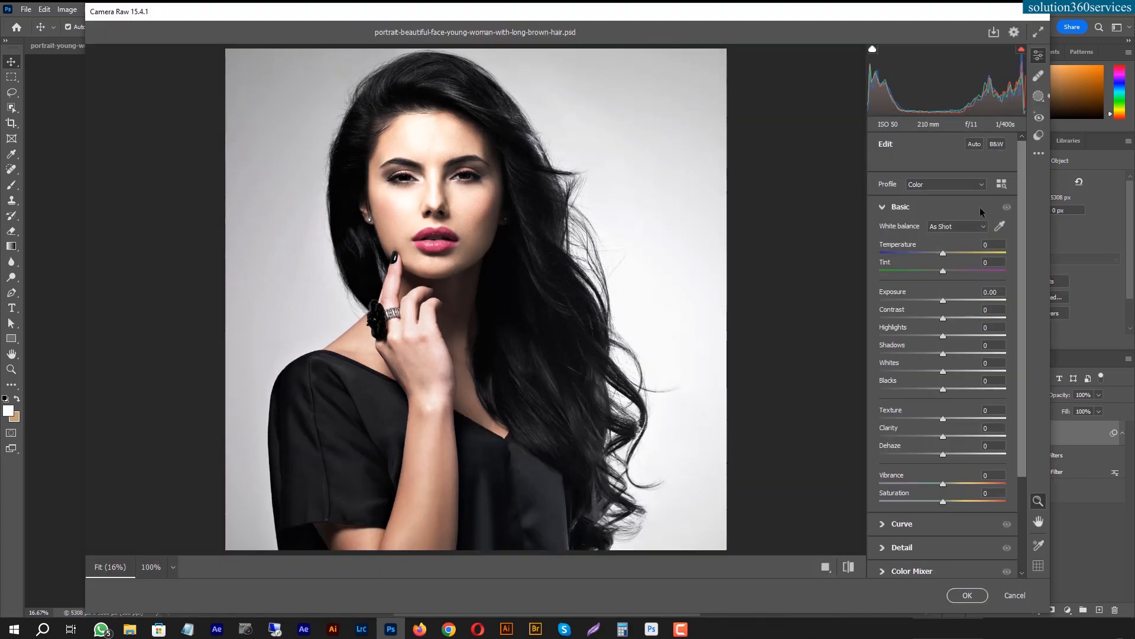
left_click(1039, 135)
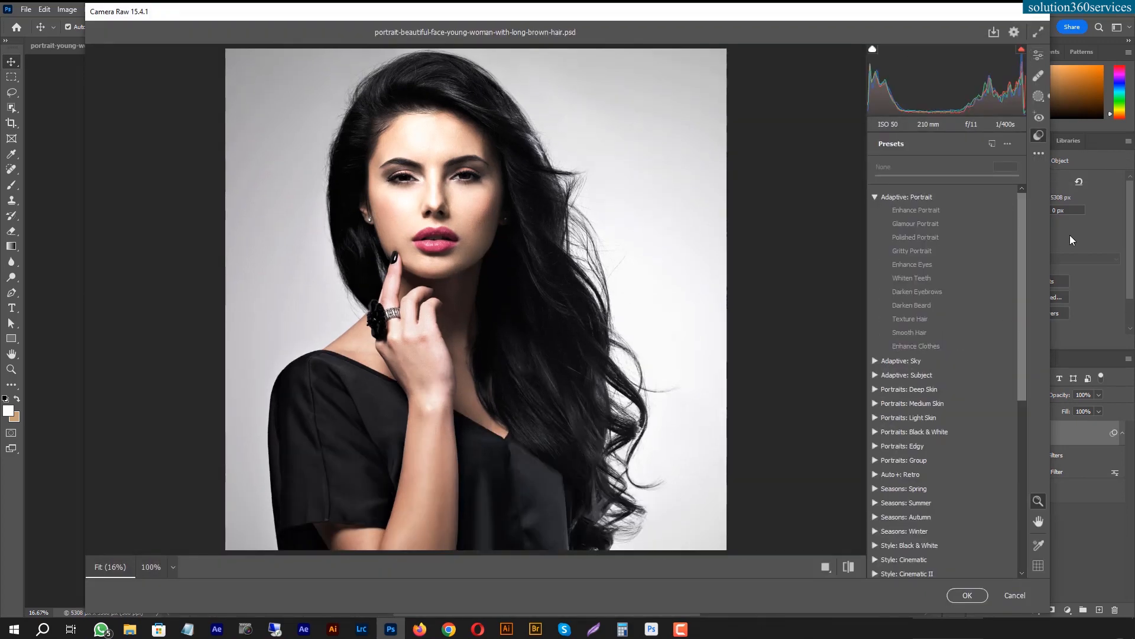
left_click(875, 197)
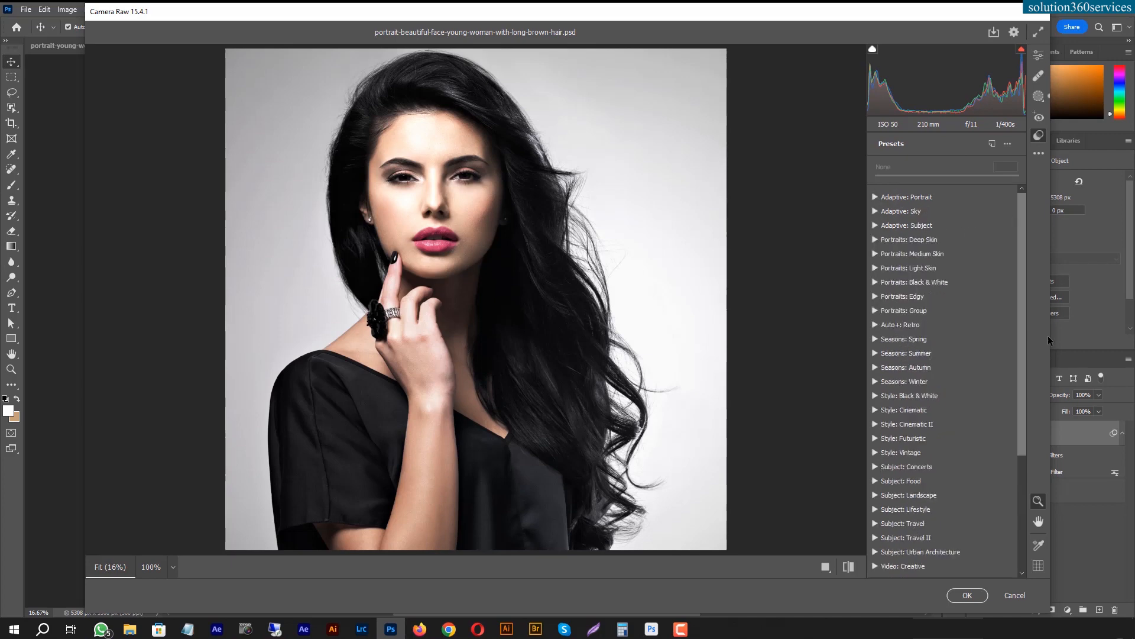
left_click_drag(1022, 391, 1016, 297)
left_click(875, 197)
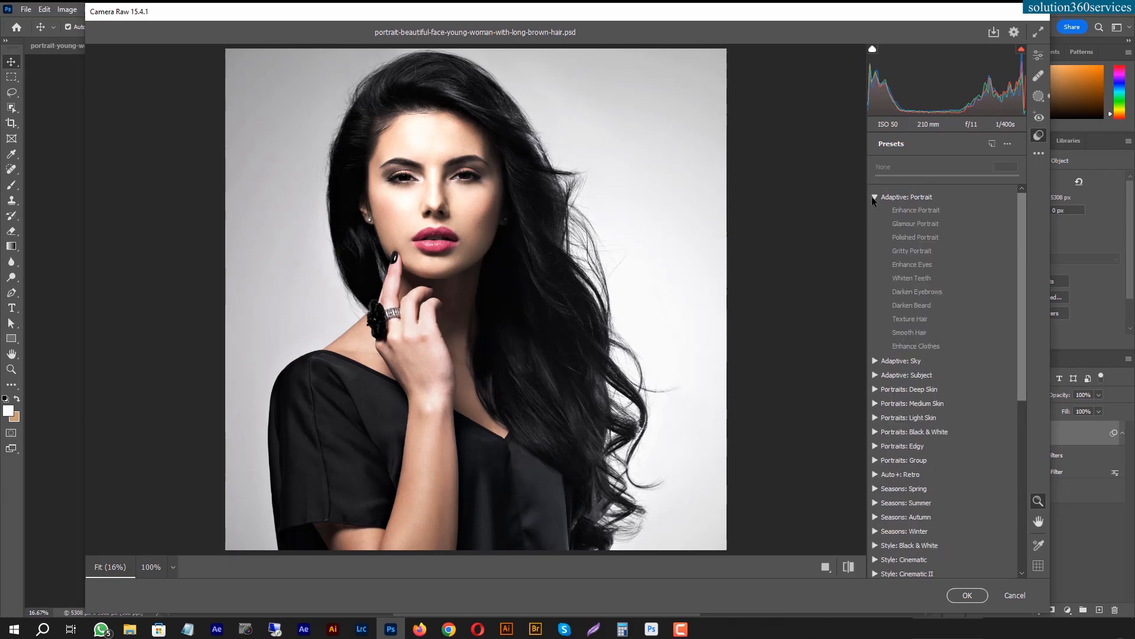
Step: Apply the adaptive presets Enhance Portrait, Polished Portrait, Gritty Portrait, Enhance Eyes, Whiten Teeth, Darken Beard and Smooth Hair in turn
left_click(930, 211)
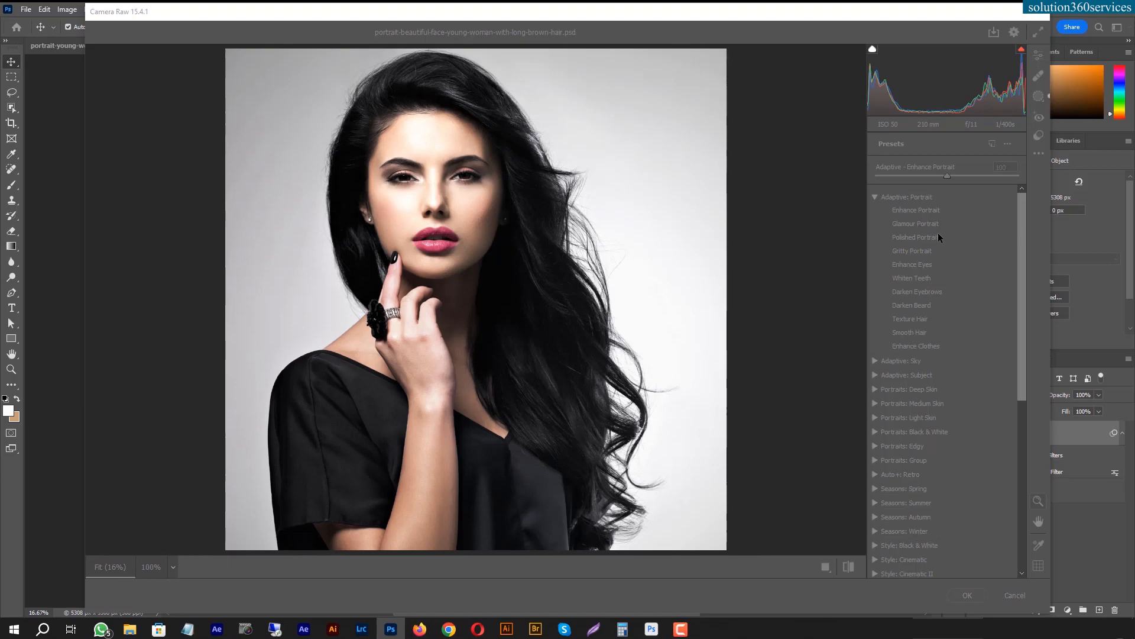
left_click(938, 236)
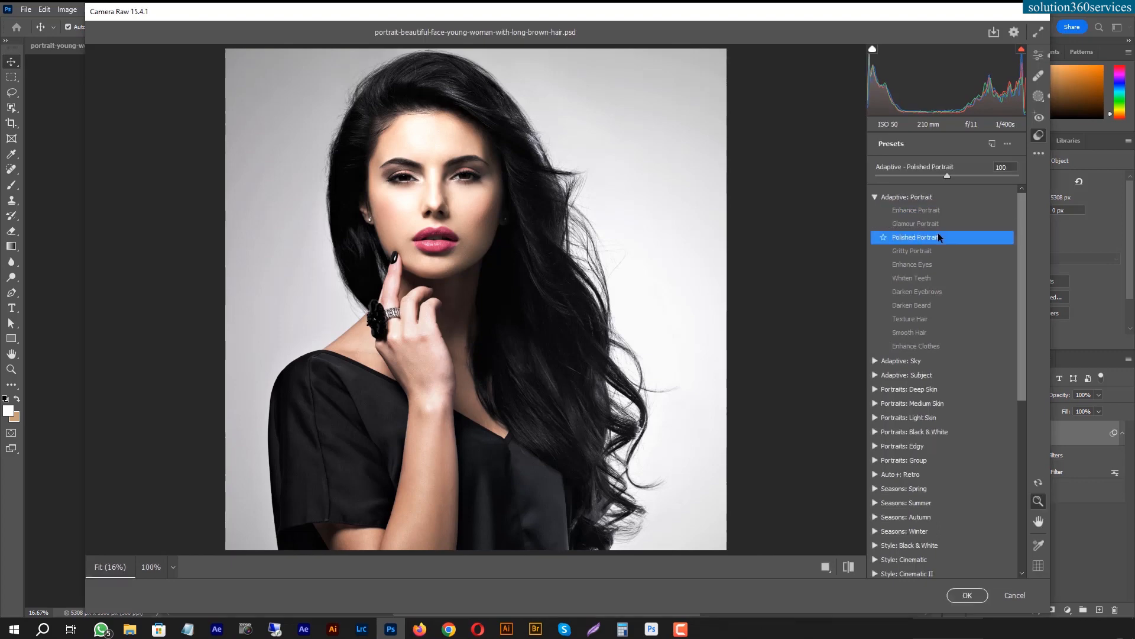
left_click(918, 249)
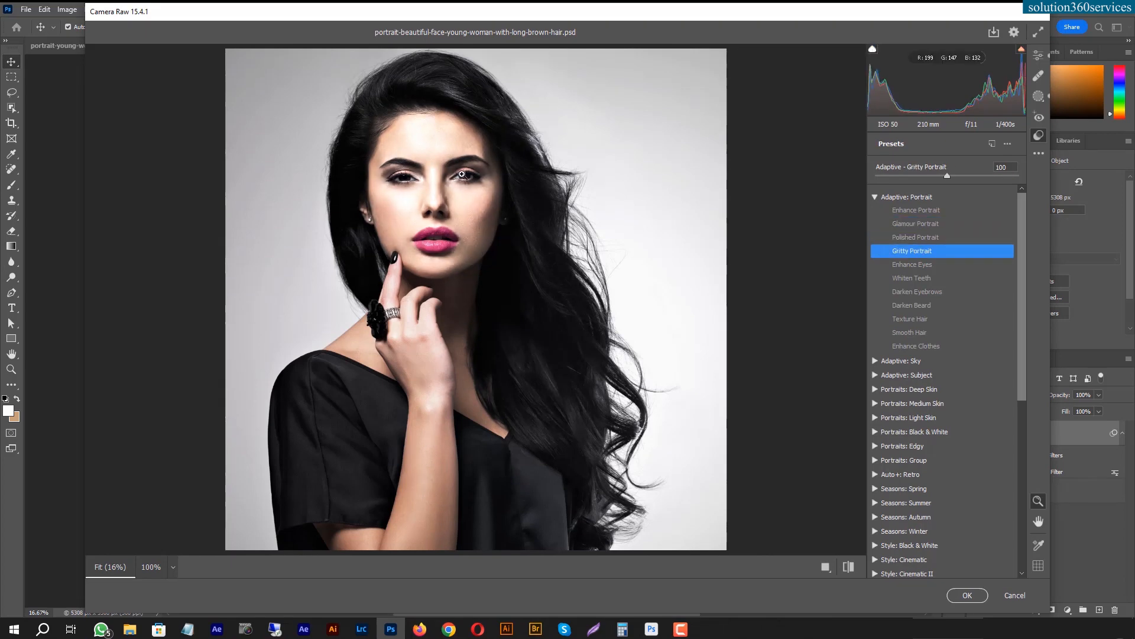
left_click(904, 264)
left_click(910, 279)
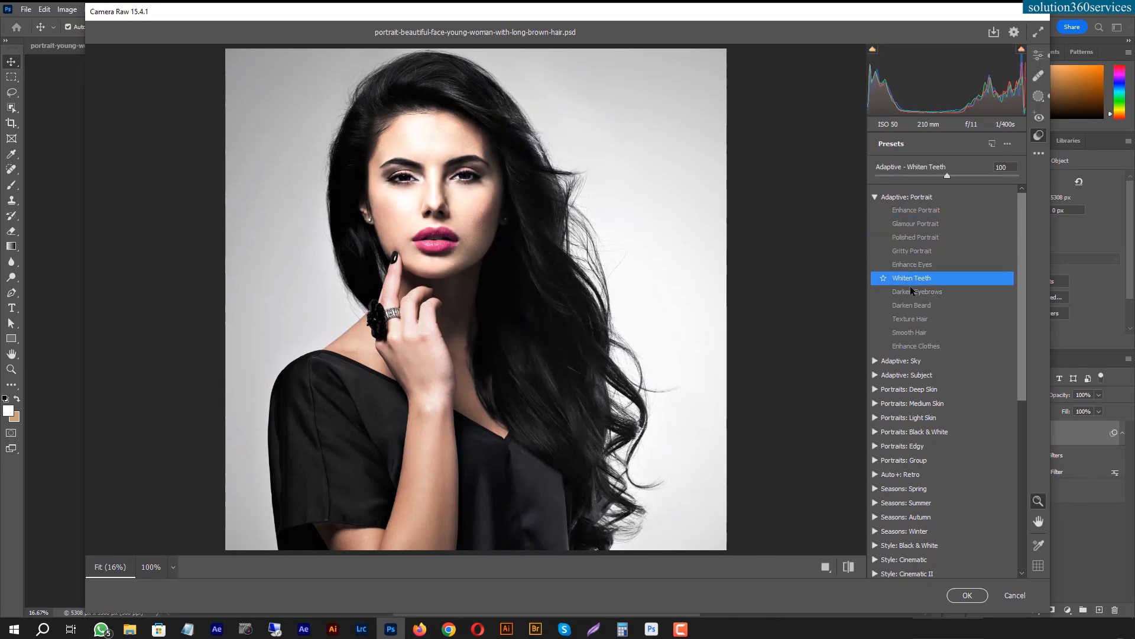
left_click(914, 304)
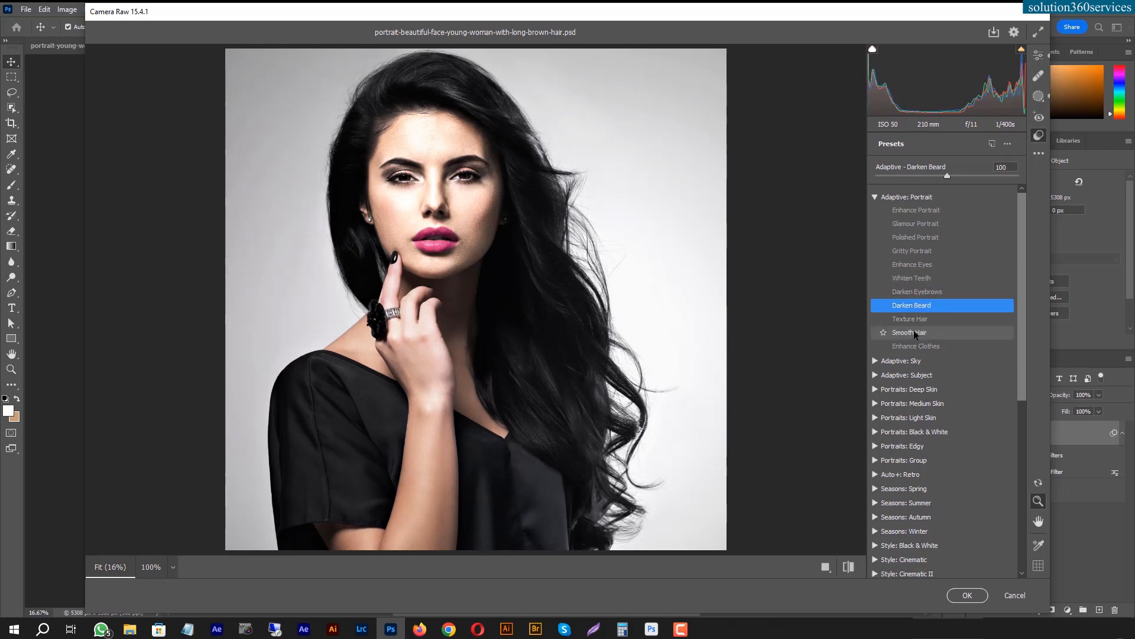
left_click(914, 331)
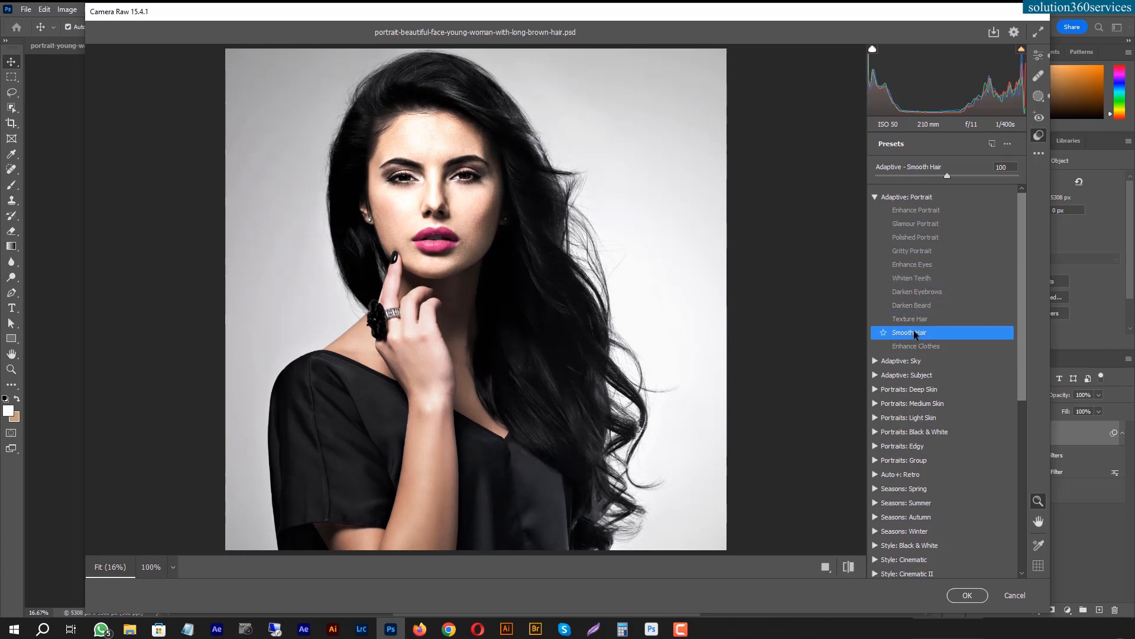
Step: Try the PL07 preset from the Portraits: Light Skin group on the portrait
left_click(876, 198)
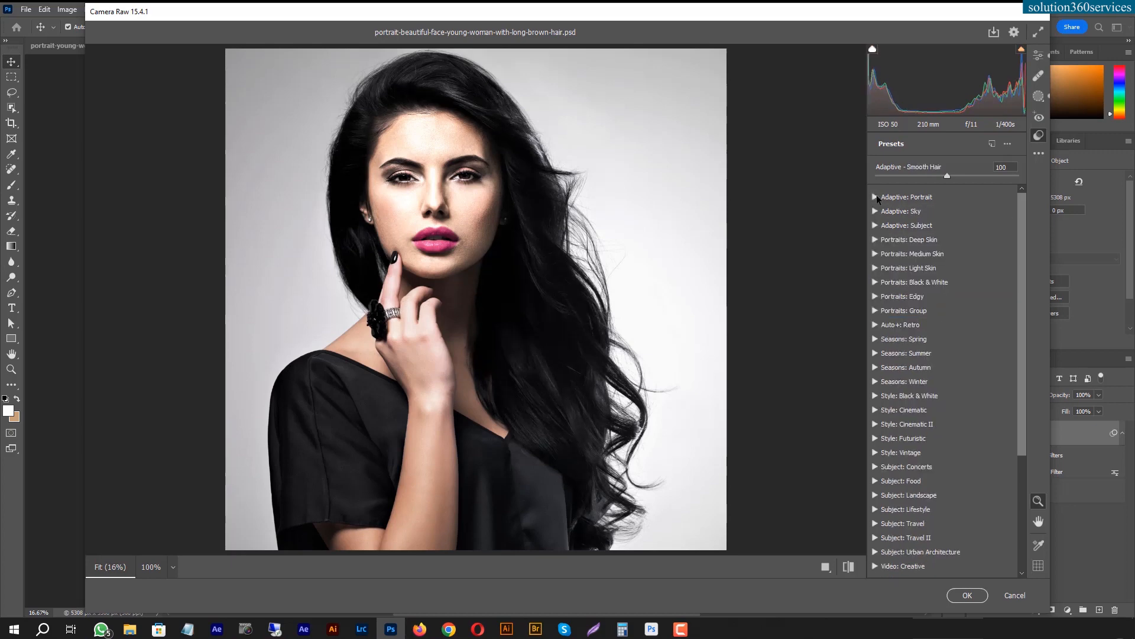
left_click(876, 269)
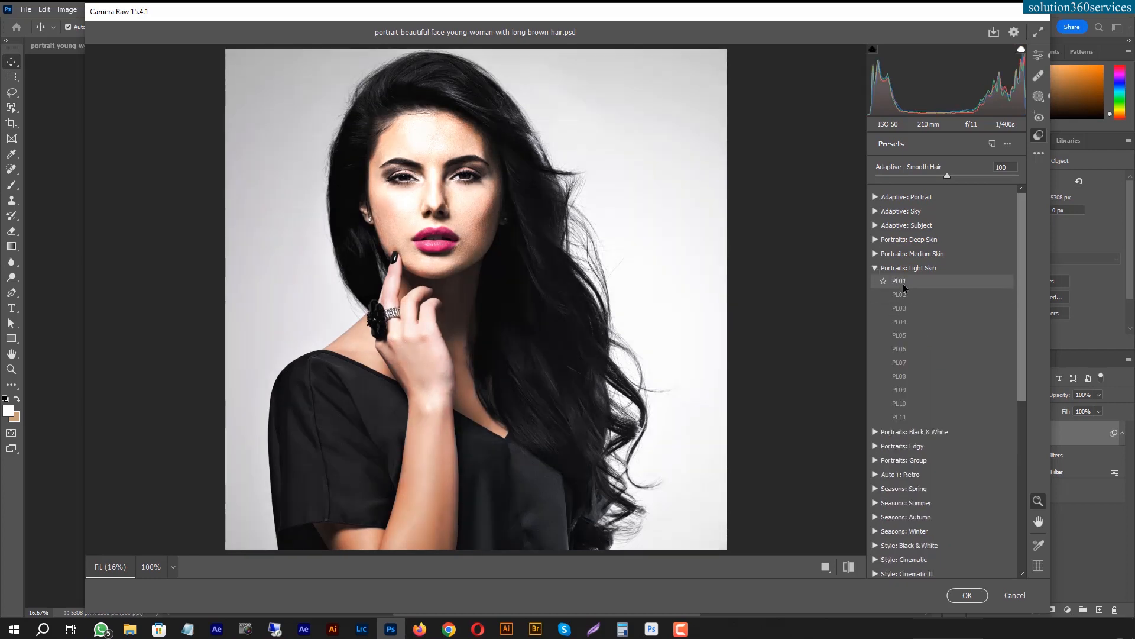
left_click(907, 363)
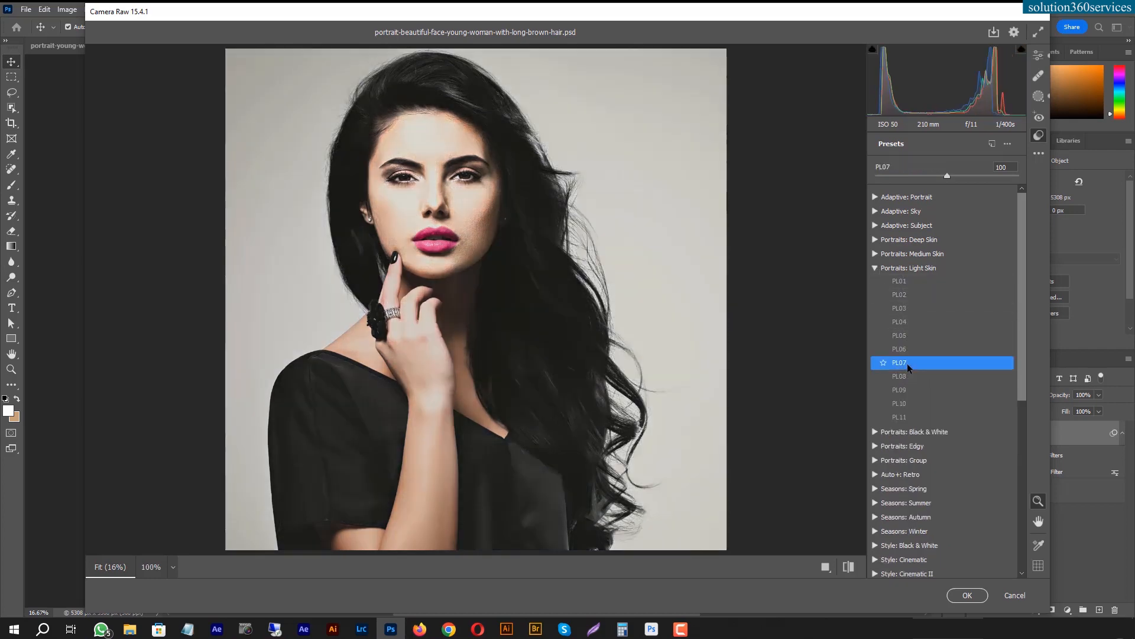
left_click(874, 268)
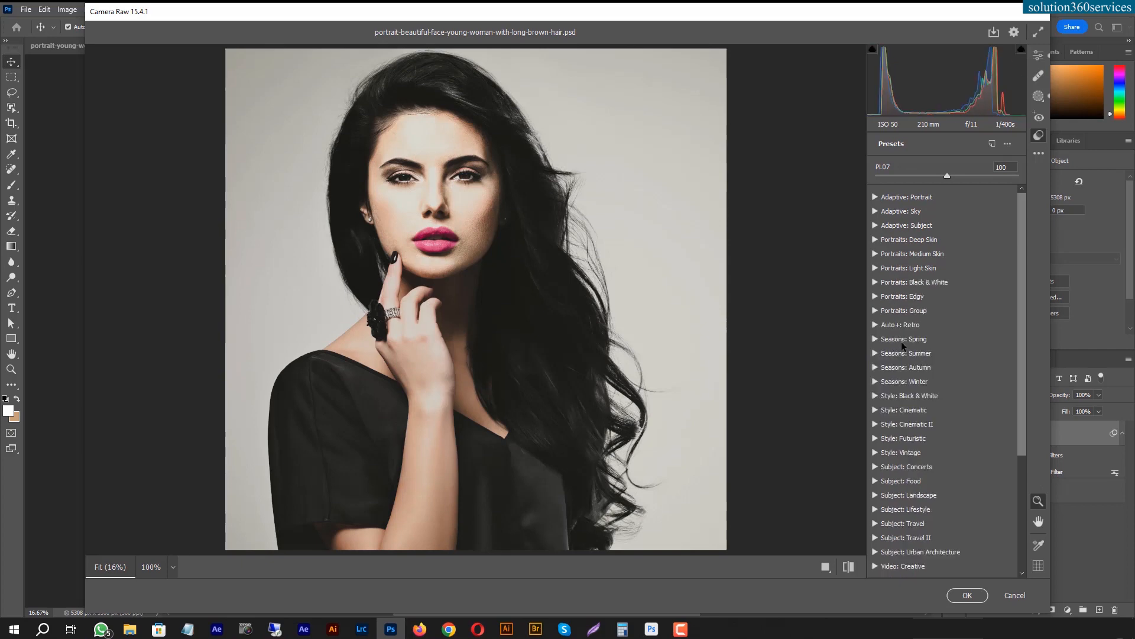
Step: Try the Adaptive: Subject presets Pop, Warm Pop, Soft and Cool Soft in turn on the portrait
left_click(874, 225)
left_click(902, 239)
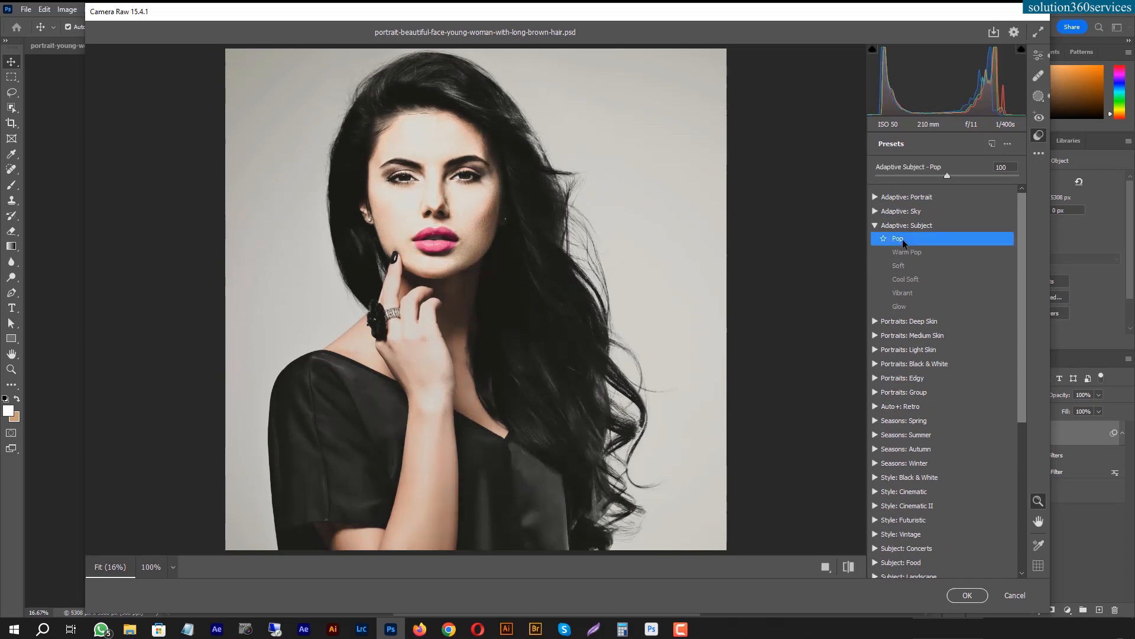
left_click(909, 250)
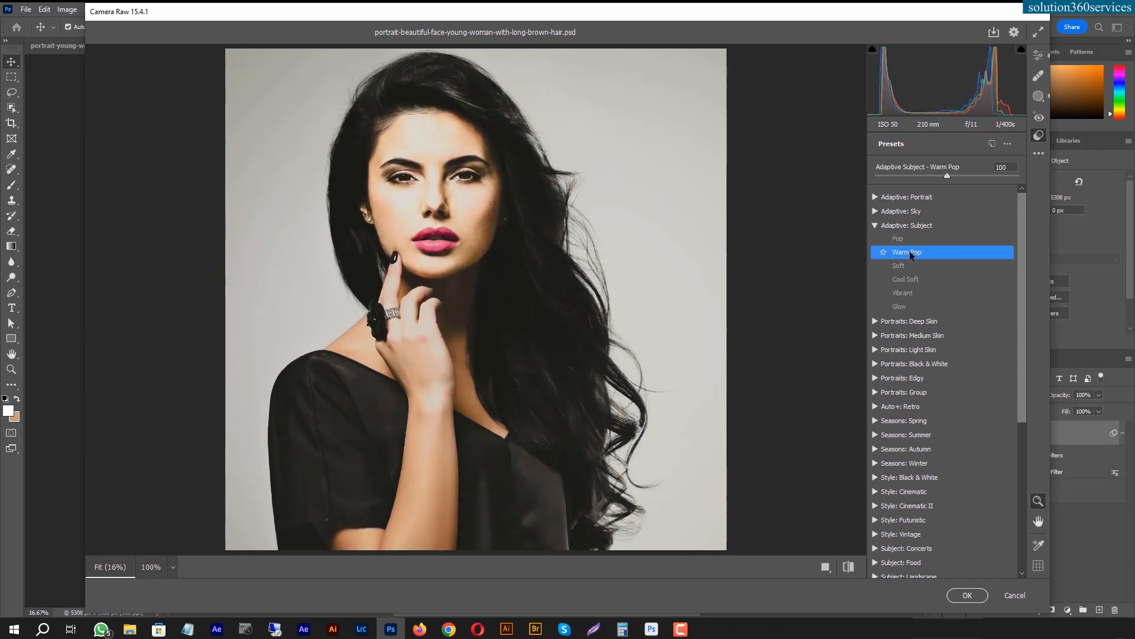
left_click(907, 265)
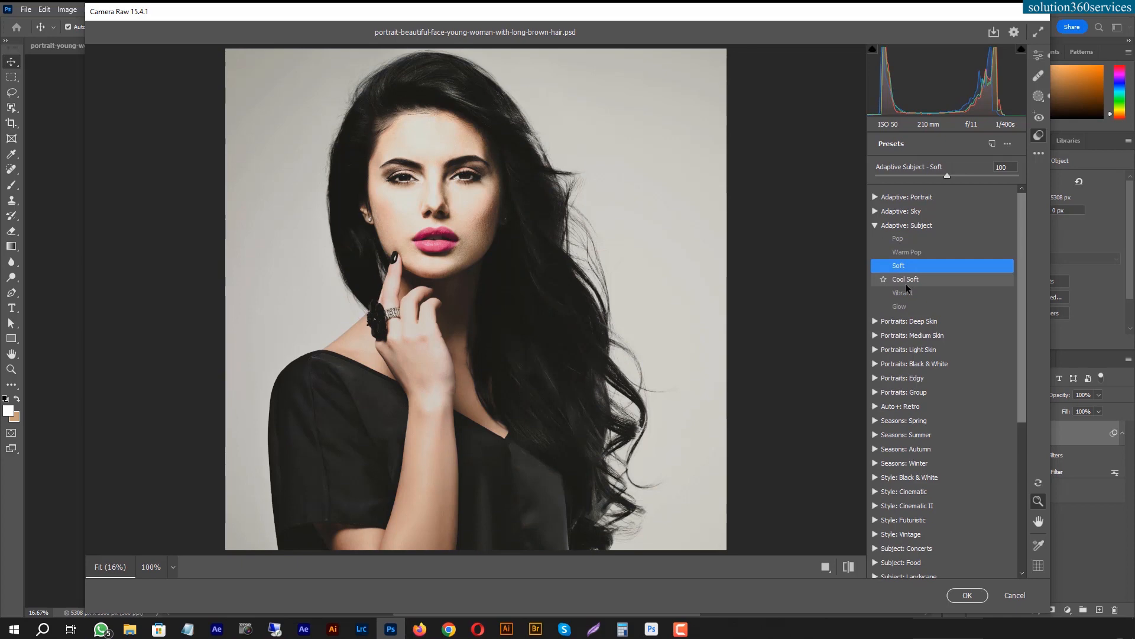
left_click(906, 283)
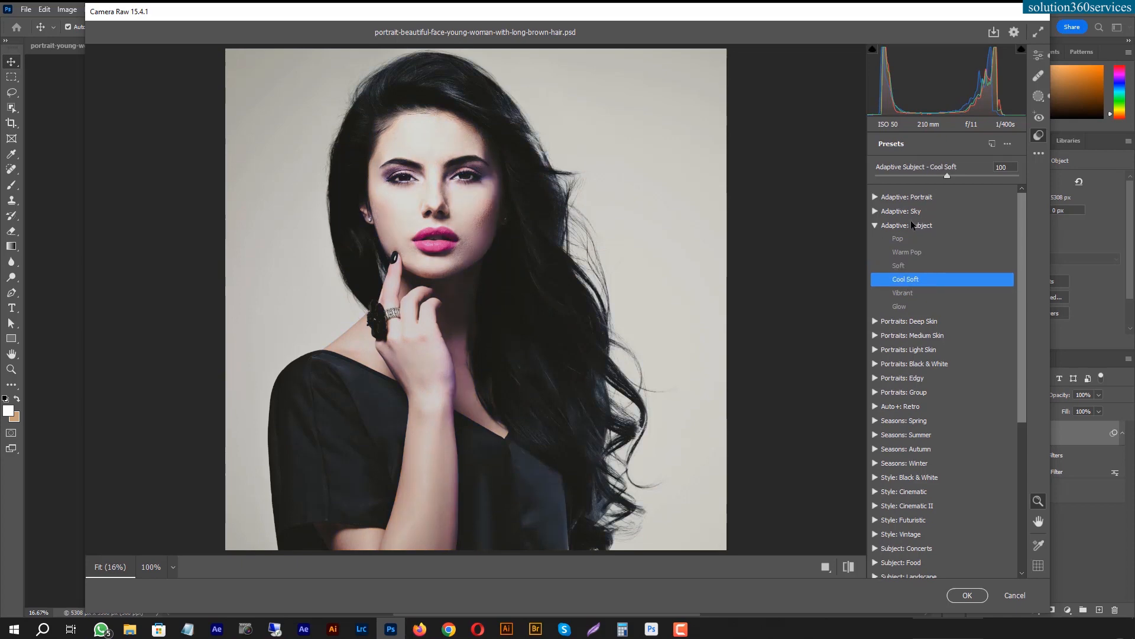
left_click(874, 226)
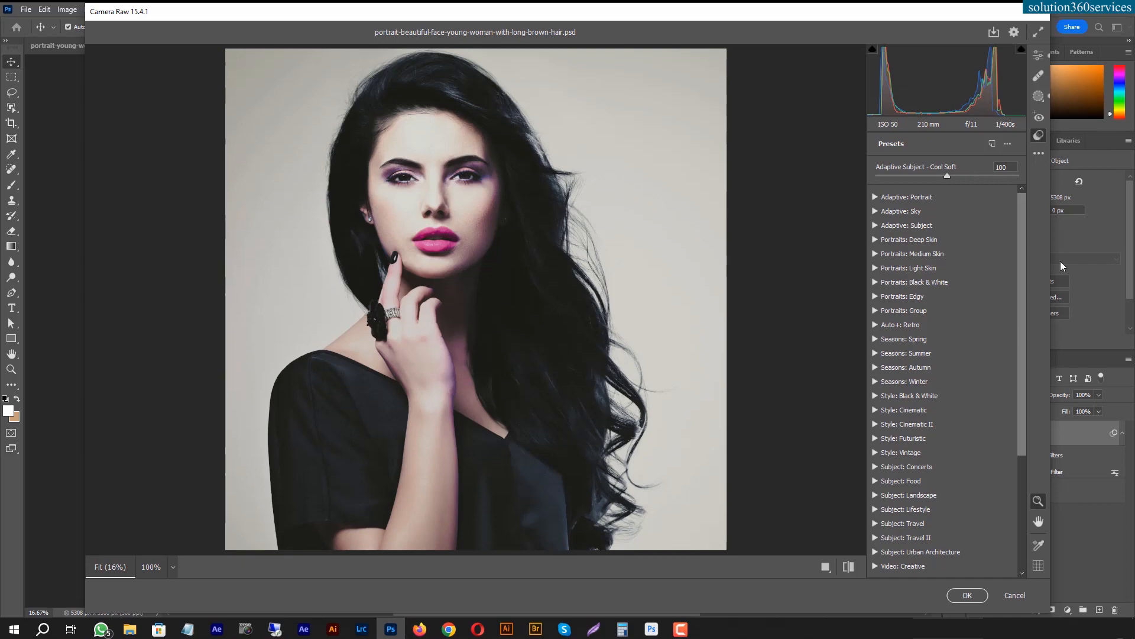
Step: Discard the current Camera Raw changes and compare the portrait with Layer 1 copy hidden and shown
left_click_drag(1020, 224, 1042, 283)
left_click(1015, 595)
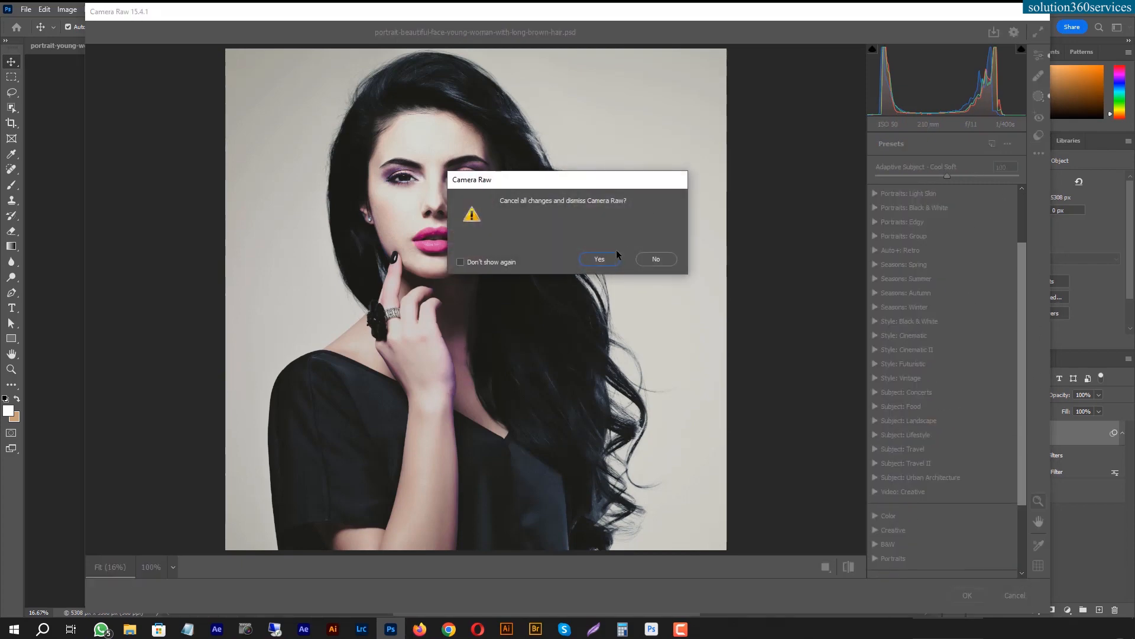
left_click(598, 259)
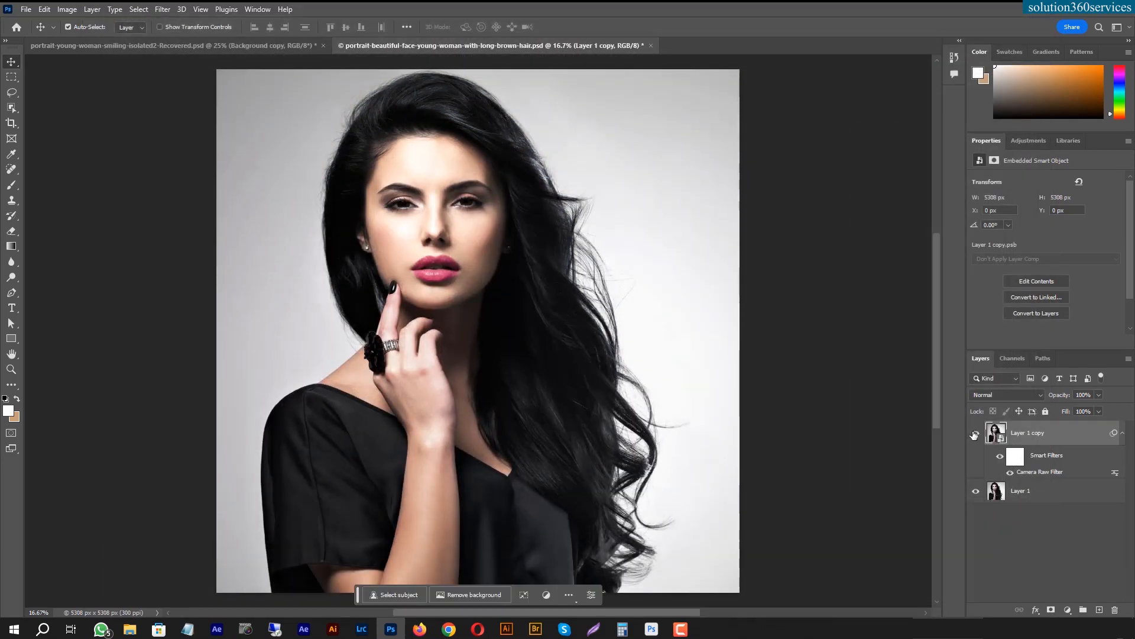
left_click(975, 435)
left_click(976, 435)
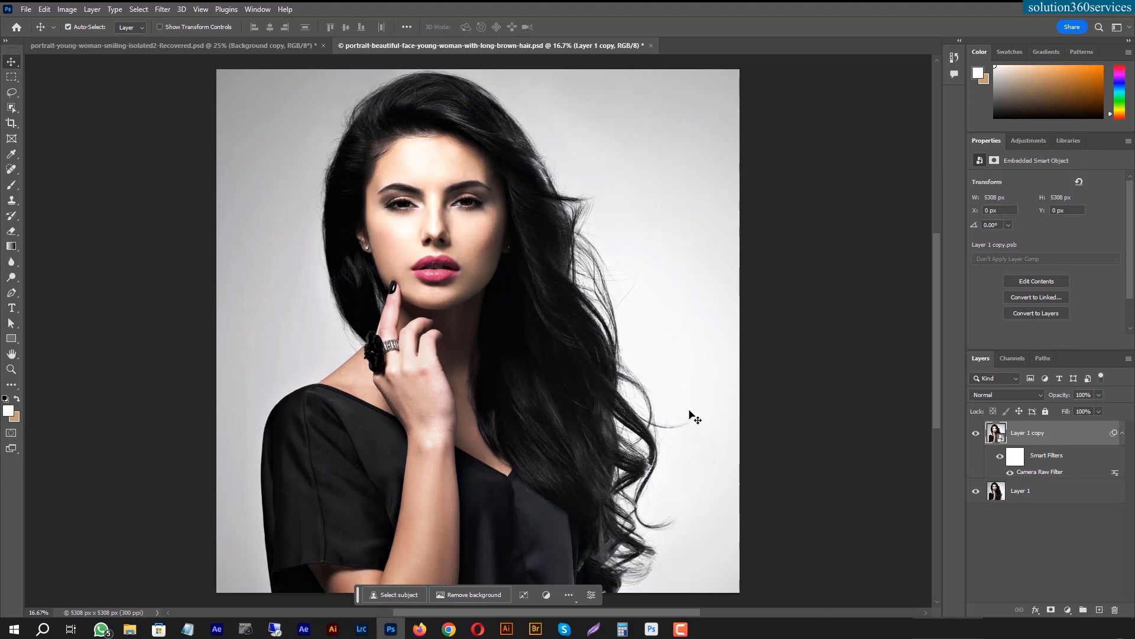